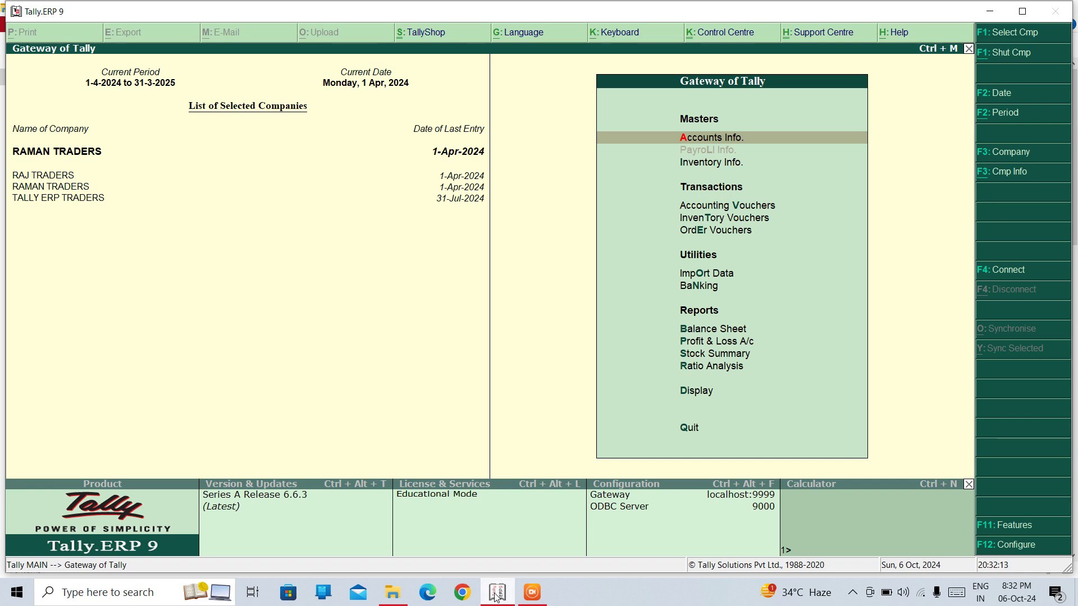
Open the Company Info. menu from the Gateway of Tally with Alt+F3
key("alt+F3")
Create the company DEPOSIT TRADERS, skipping the address details, and return to the Gateway
key("Down")
key("Down")
key("Down")
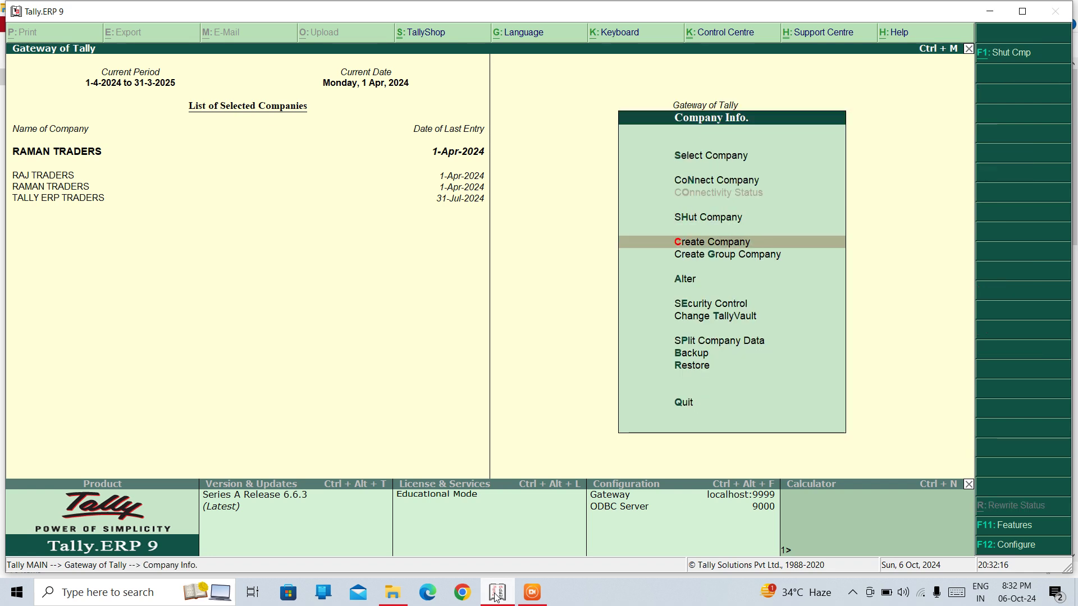
key("Return")
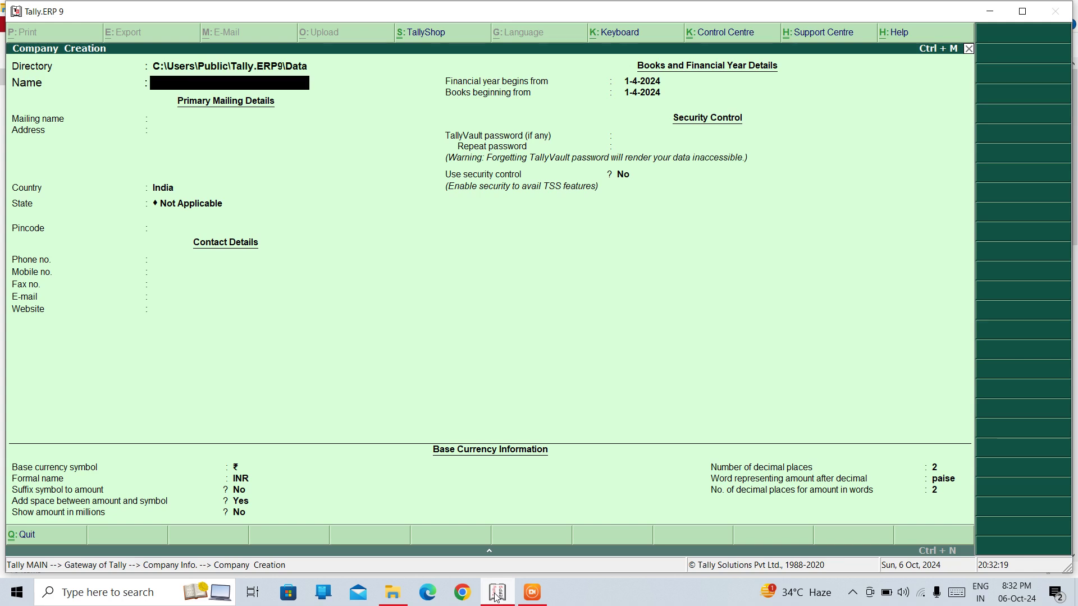
type("DEPOSIT TRADE")
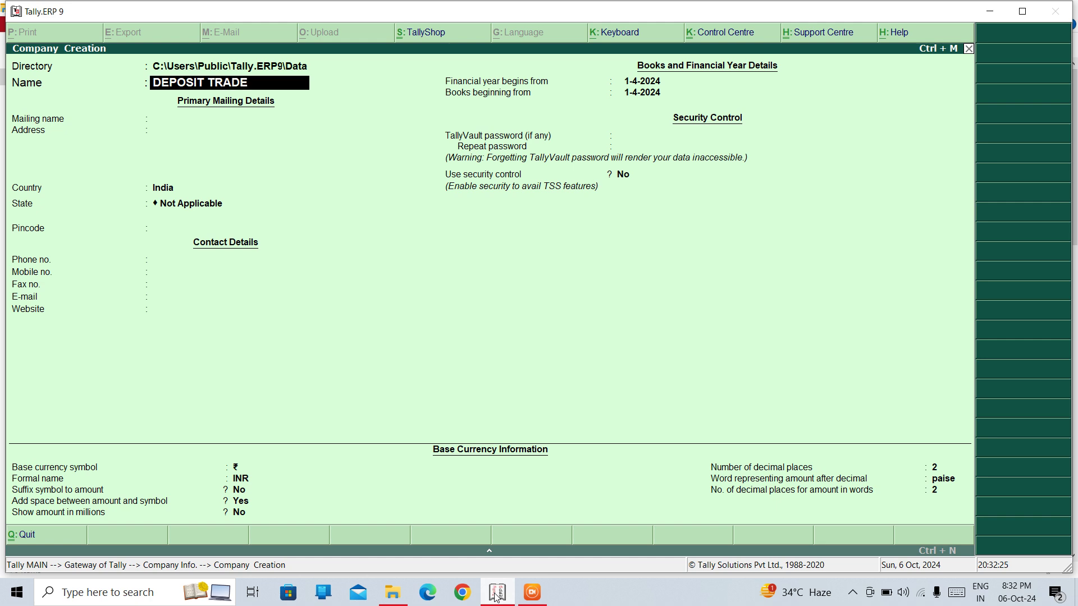
type("RS")
key("Return")
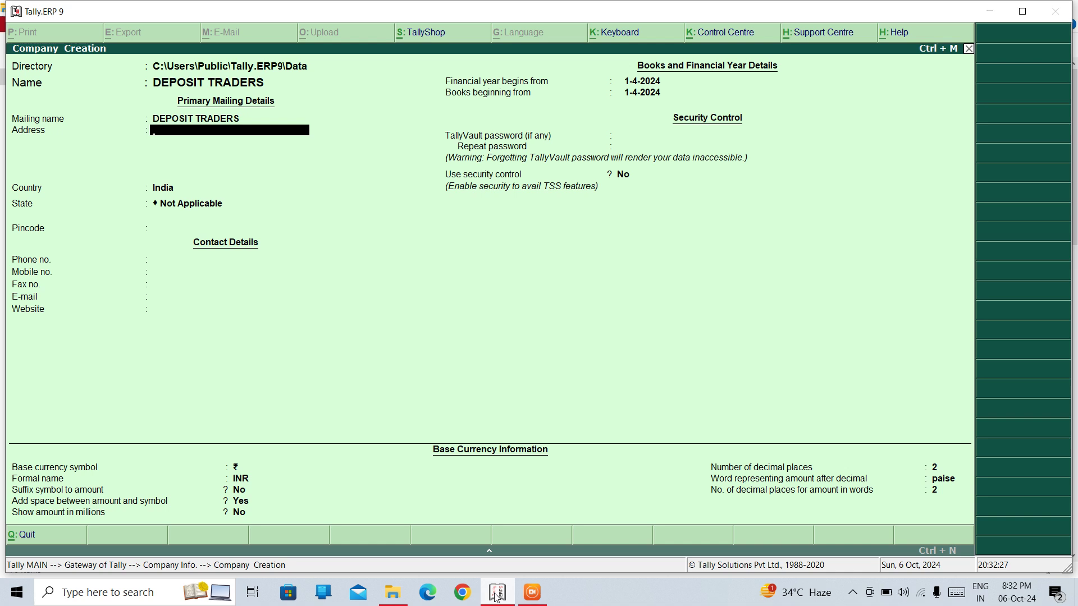
key("Return")
key("Return")
key("Return")
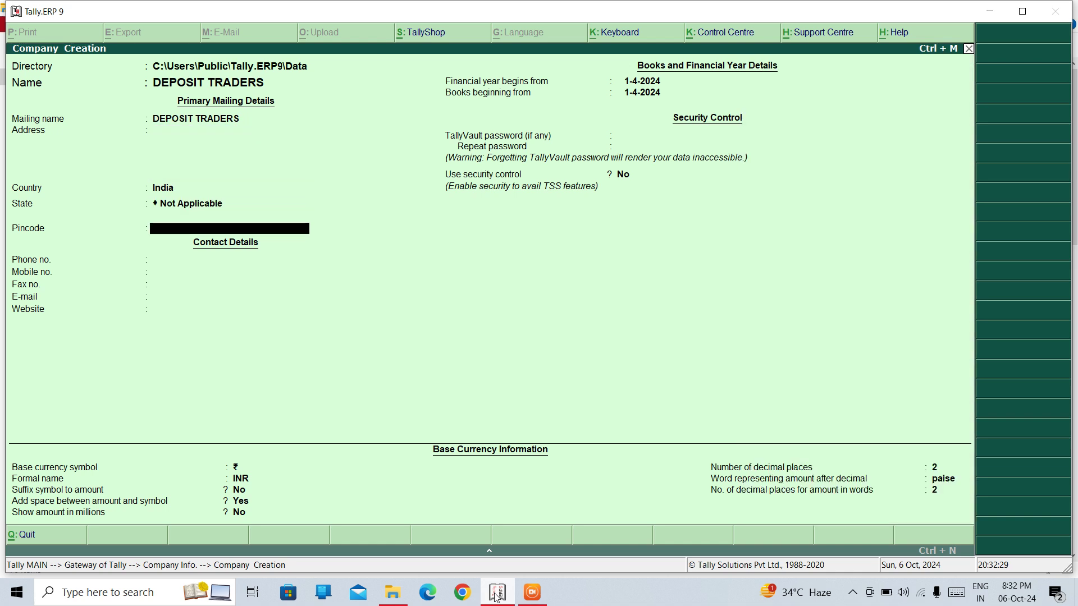
key("ctrl+a")
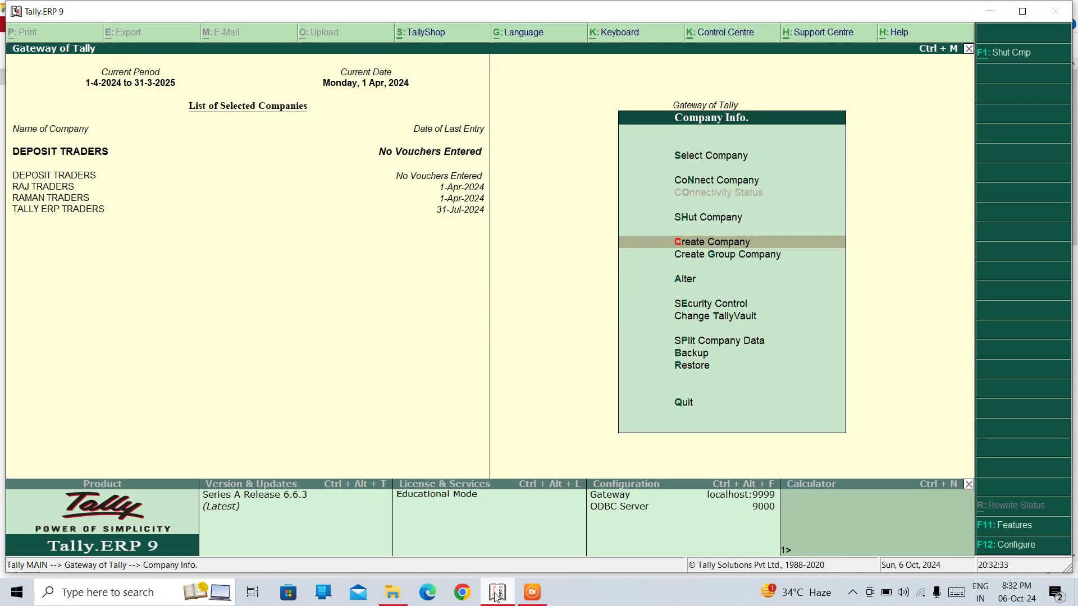
key("Escape")
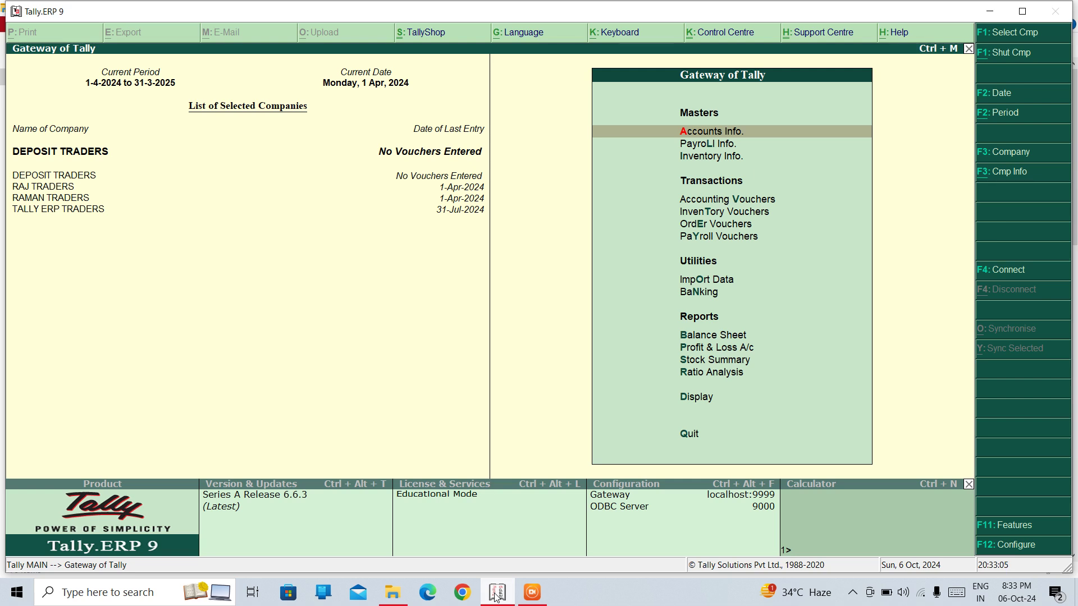
Open Accounts Info. for the DEPOSIT TRADERS company
key("Return")
Create a PURCHASE ledger under Purchase Accounts
key("Down")
key("Return")
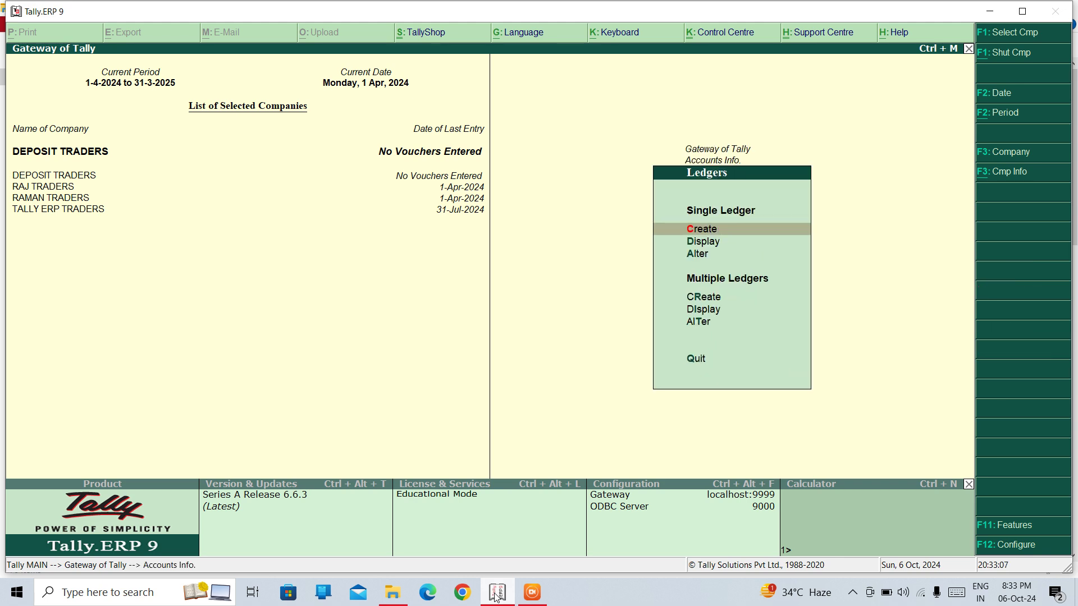
key("Return")
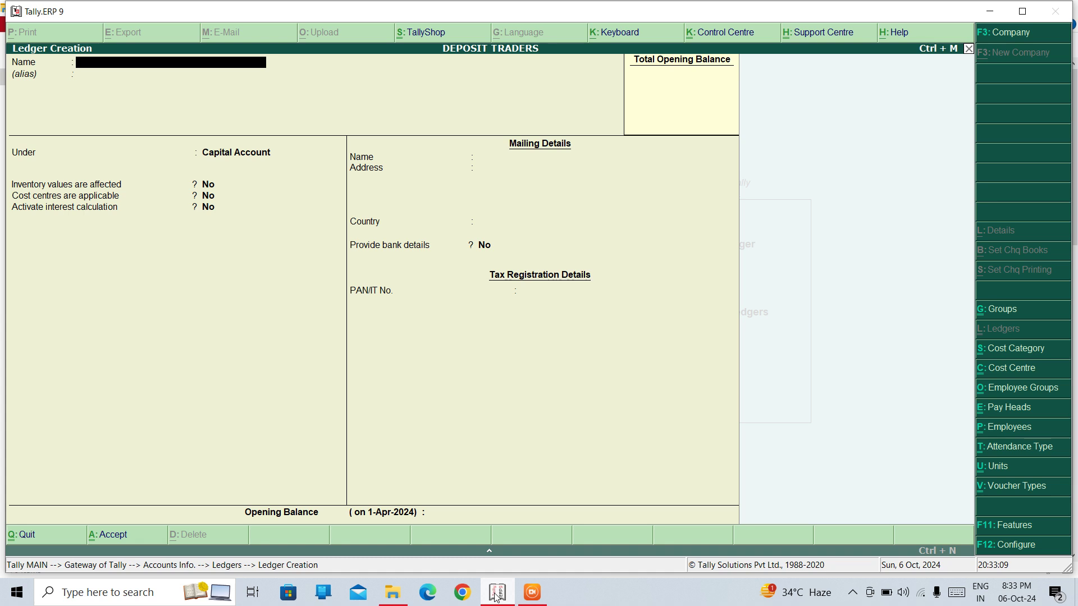
type("PURCHASE")
key("Return")
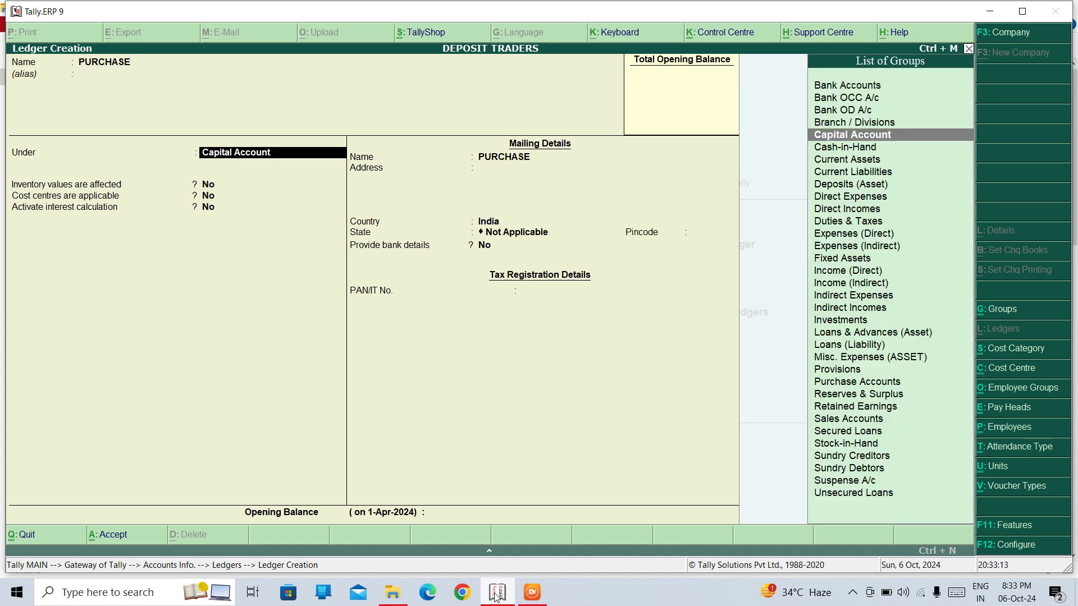
type("PUR")
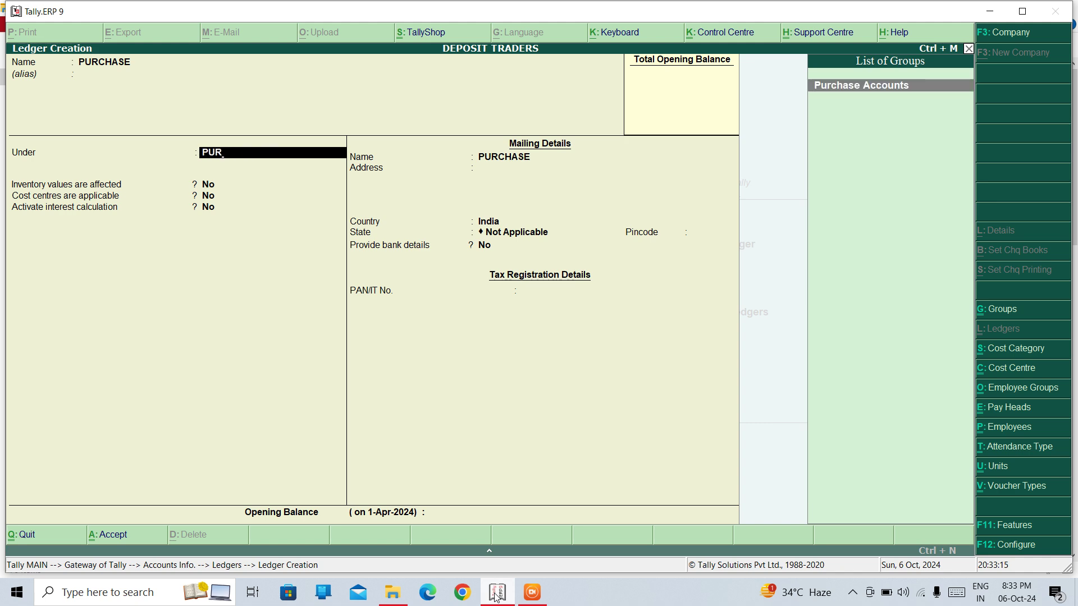
key("Return")
key("ctrl+a")
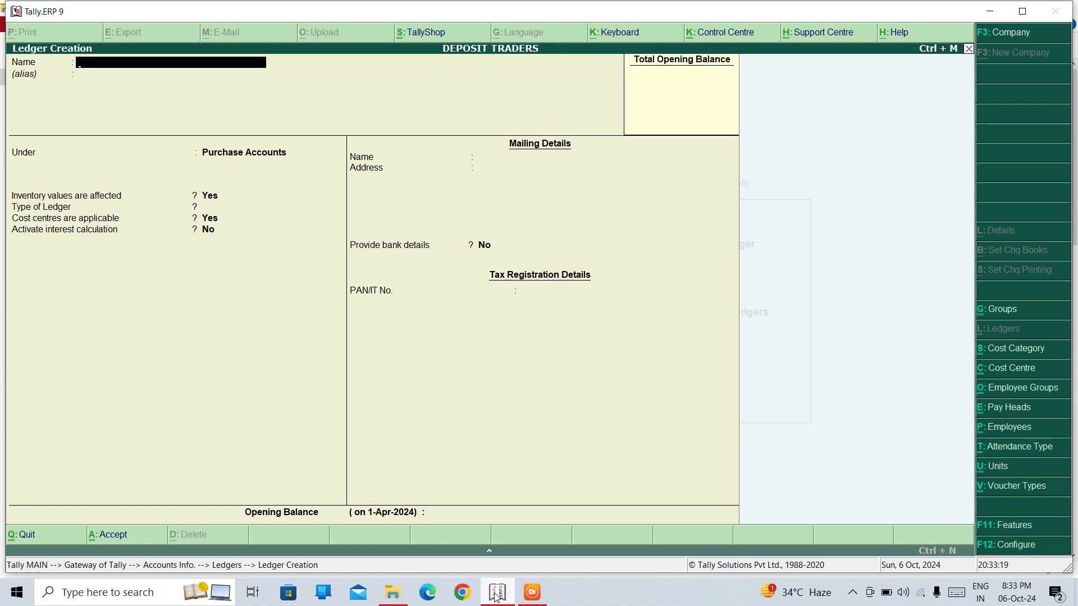
Create a SALES ledger under Sales Accounts
type("SALES")
key("Return")
key("Return")
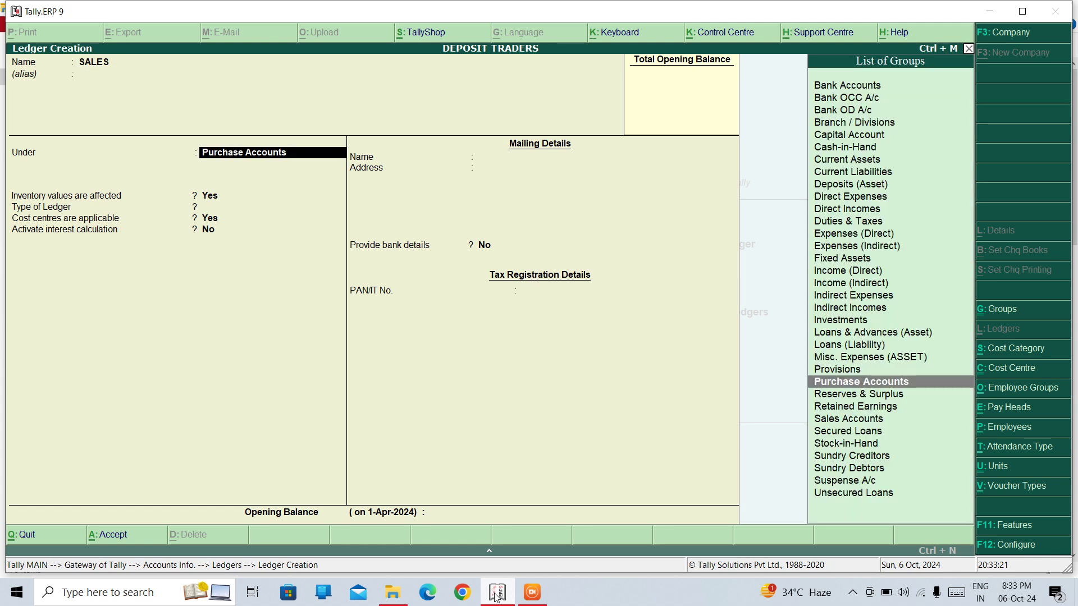
type("SAL")
key("Return")
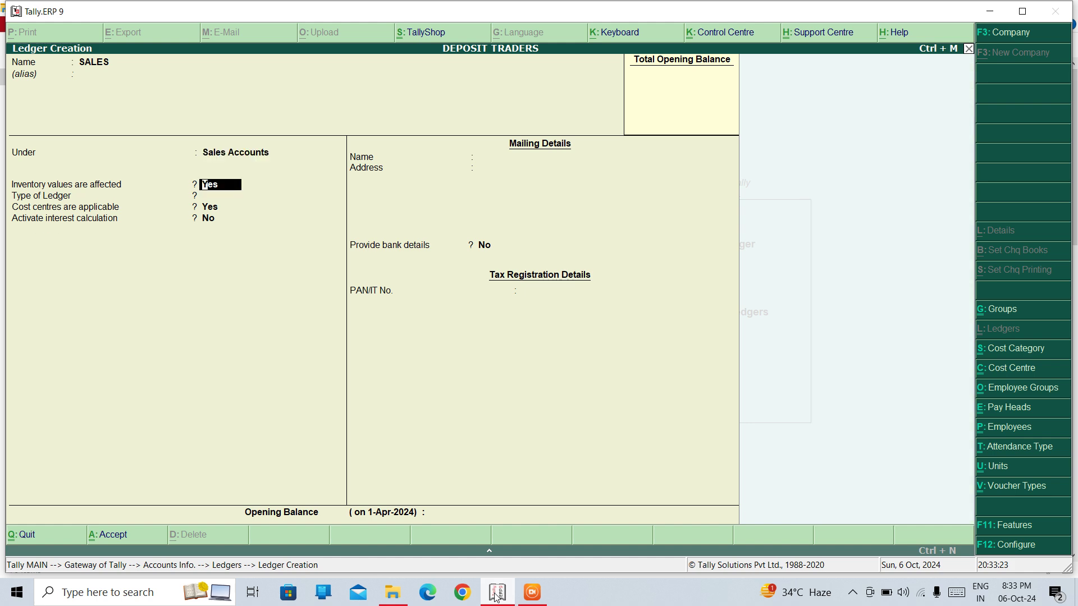
key("ctrl+a")
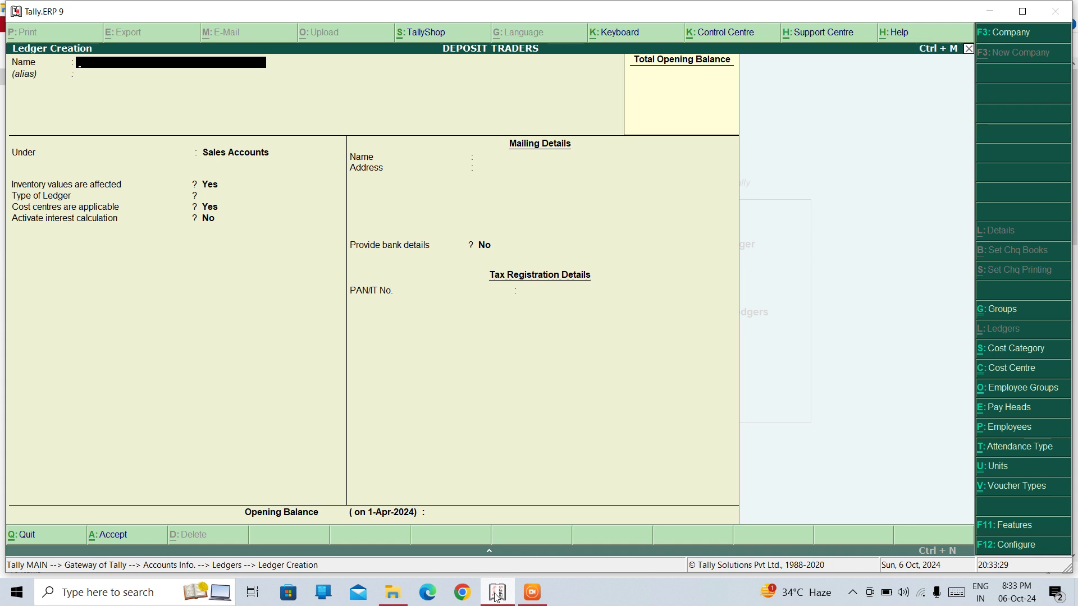
Create two debtor party ledgers under Sundry Debtors
type("RAJ DEBTOR")
key("Return")
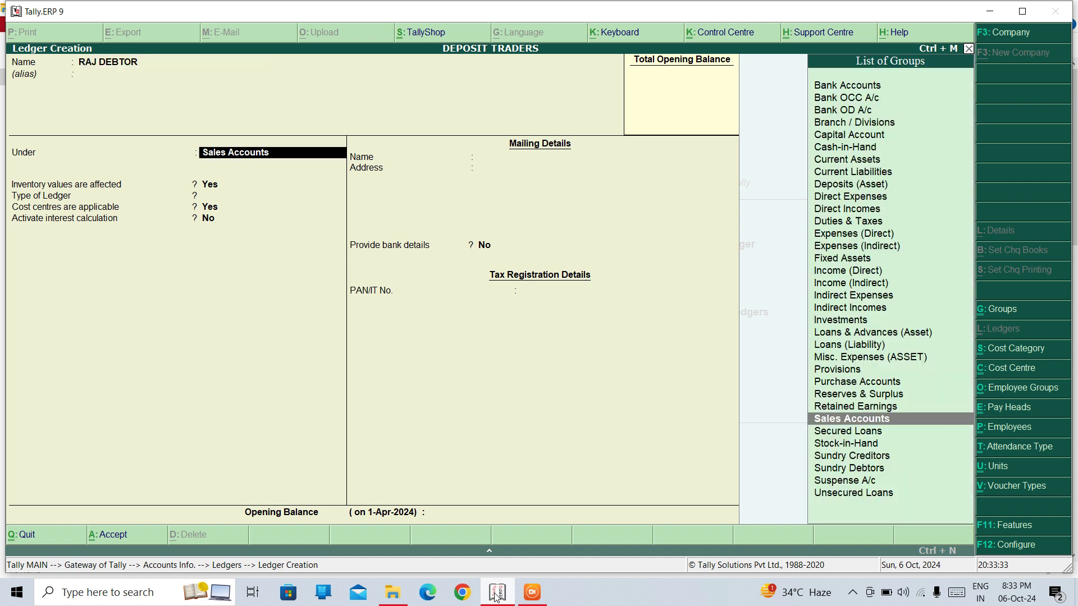
type("DEB")
key("Return")
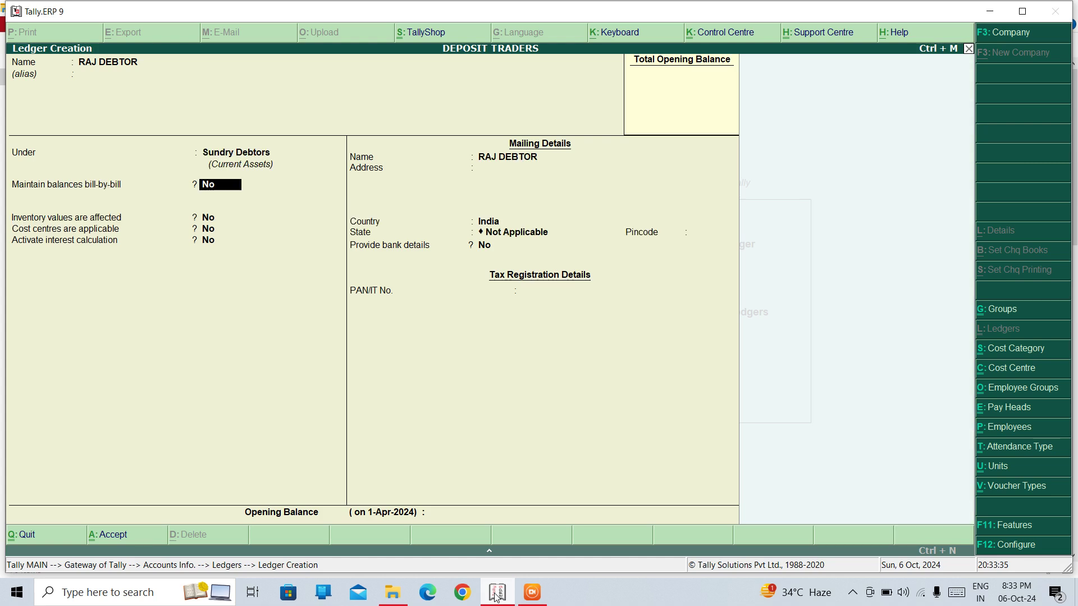
key("ctrl+a")
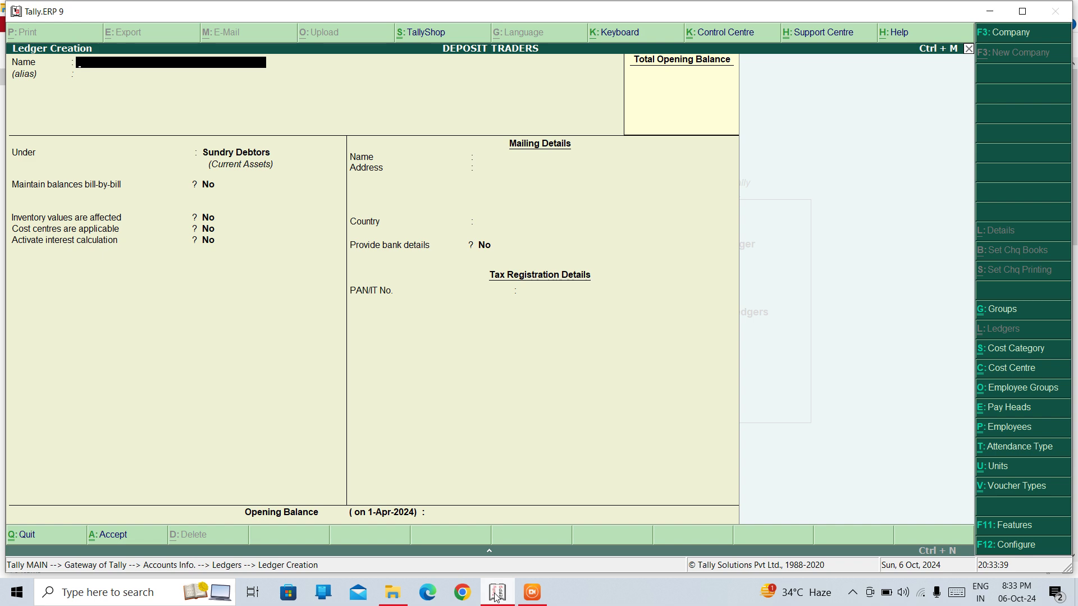
type("ARUN DEBTOR")
key("Return")
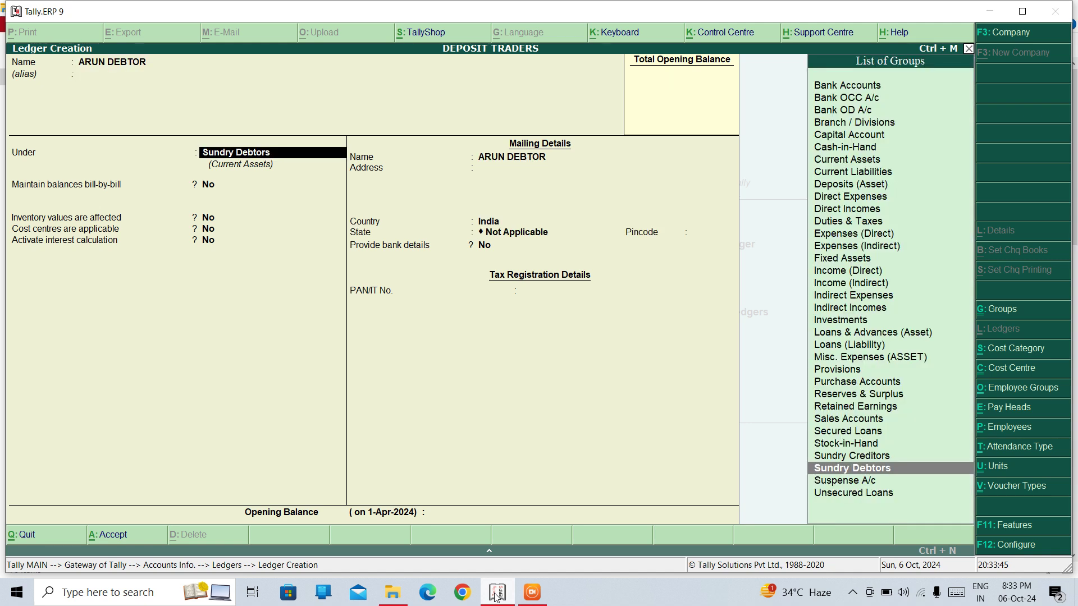
key("ctrl+a")
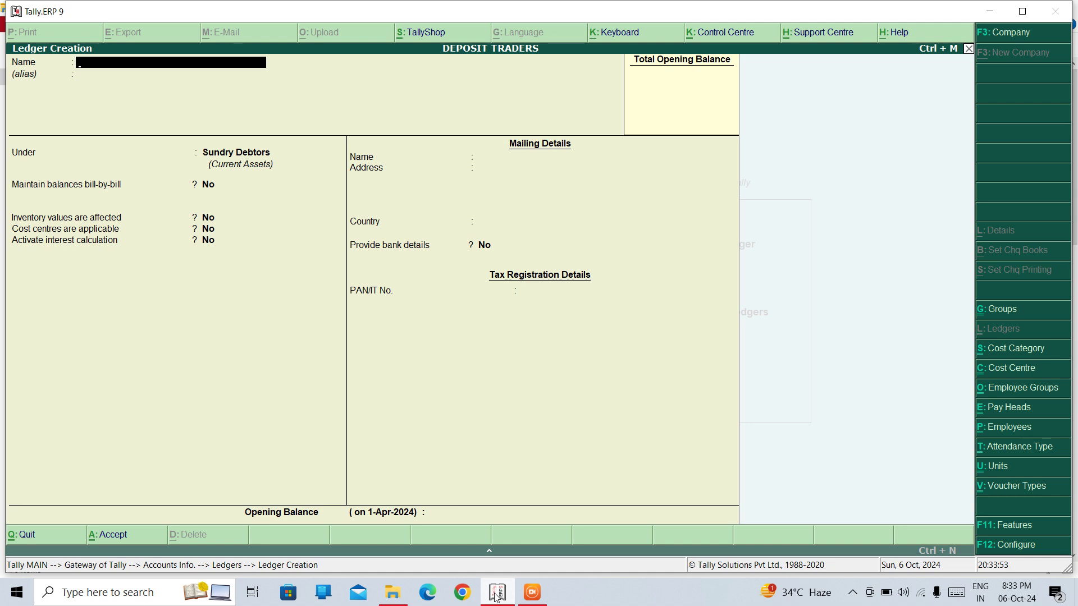
Create two creditor party ledgers under Sundry Creditors, correcting a typo in the first name
type("RIYA CREEI")
key("BackSpace")
type("DITOR")
key("Return")
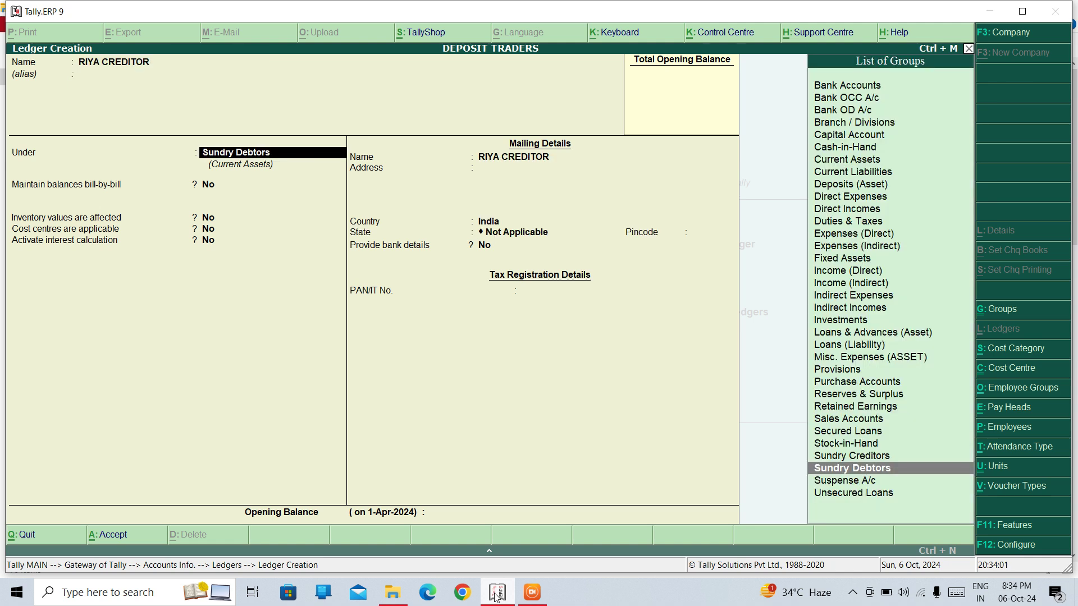
type("CRED")
key("Return")
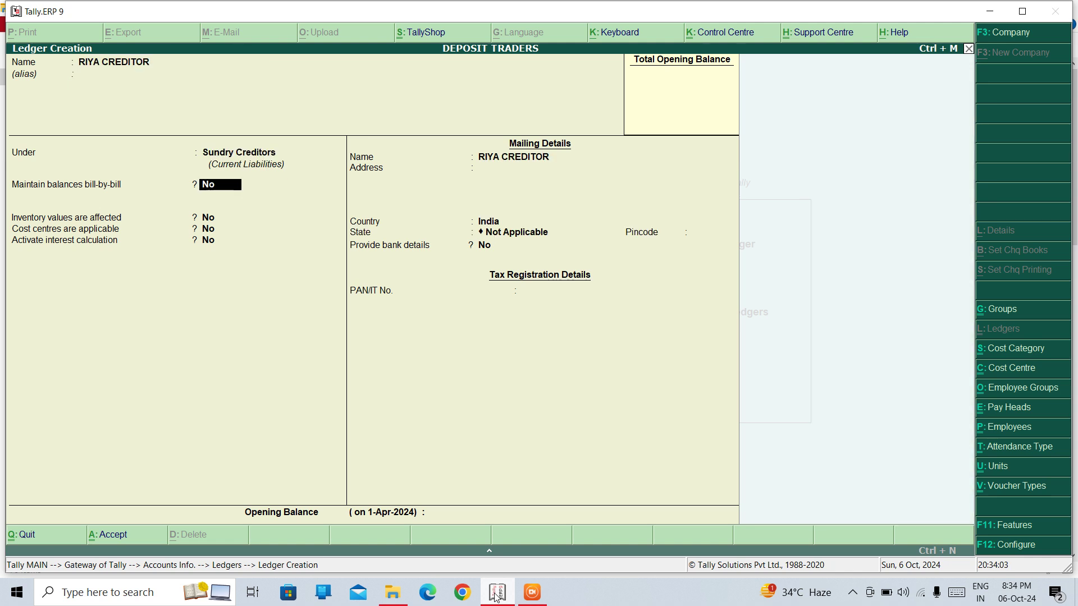
key("ctrl+a")
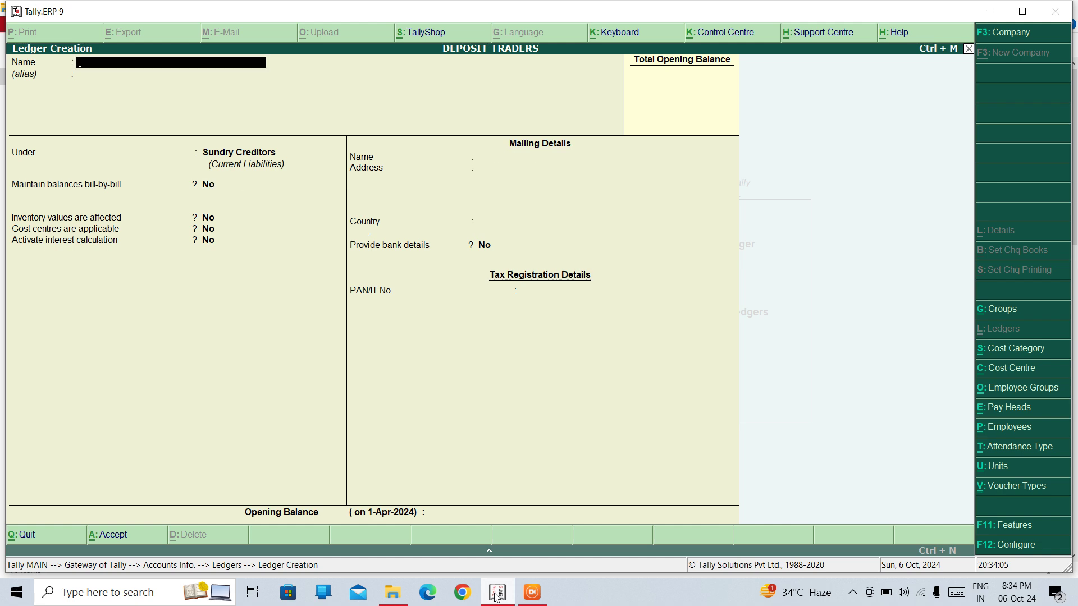
type("PRIYA CREDITOR")
key("Return")
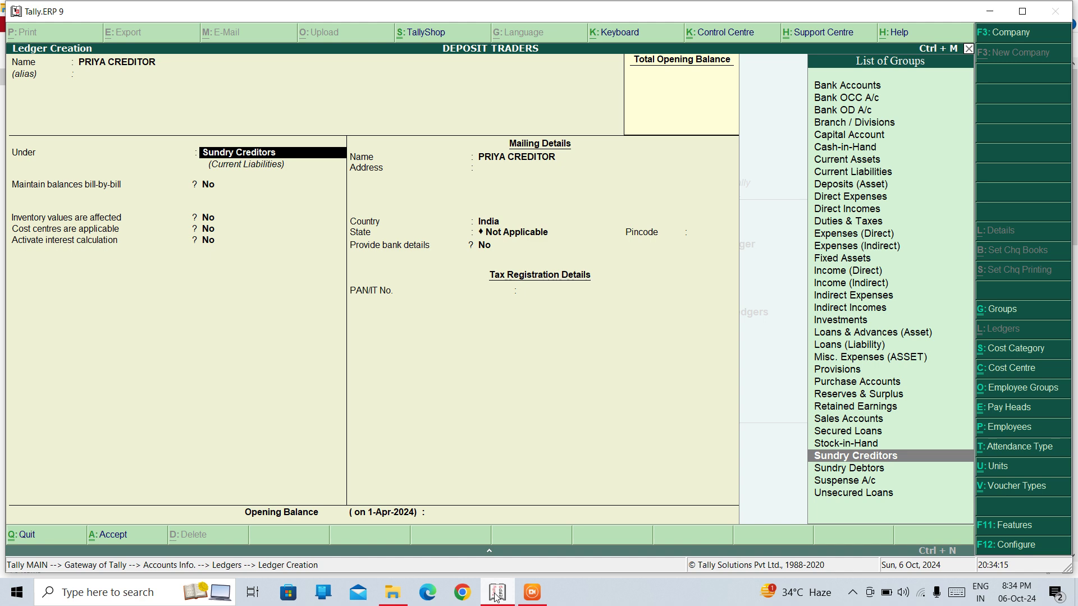
key("ctrl+a")
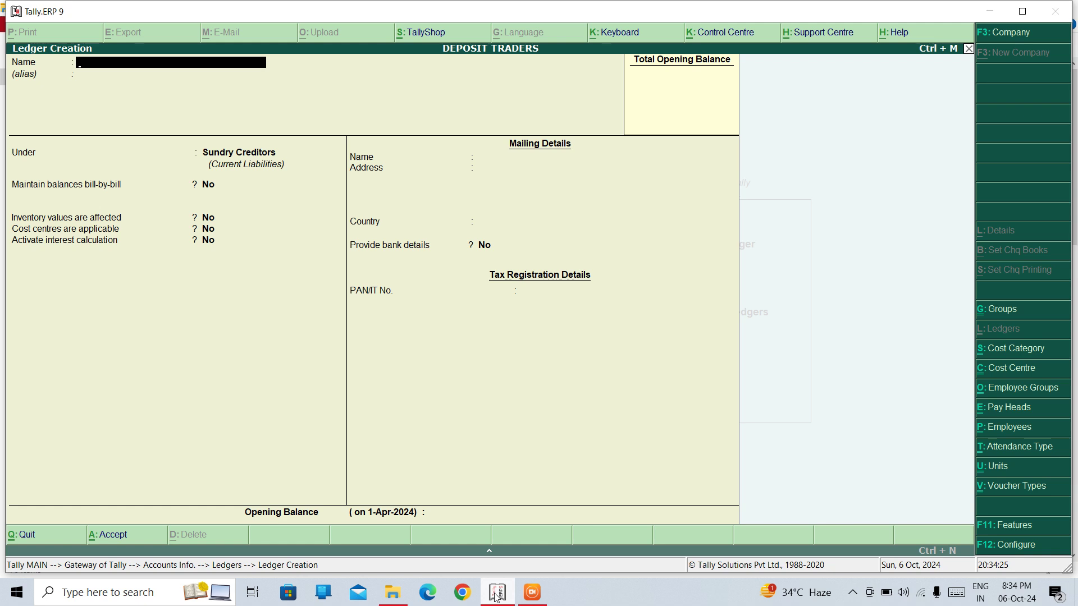
Create an HDFC ledger under Bank Accounts
type("HDFC")
key("Return")
type("BANK")
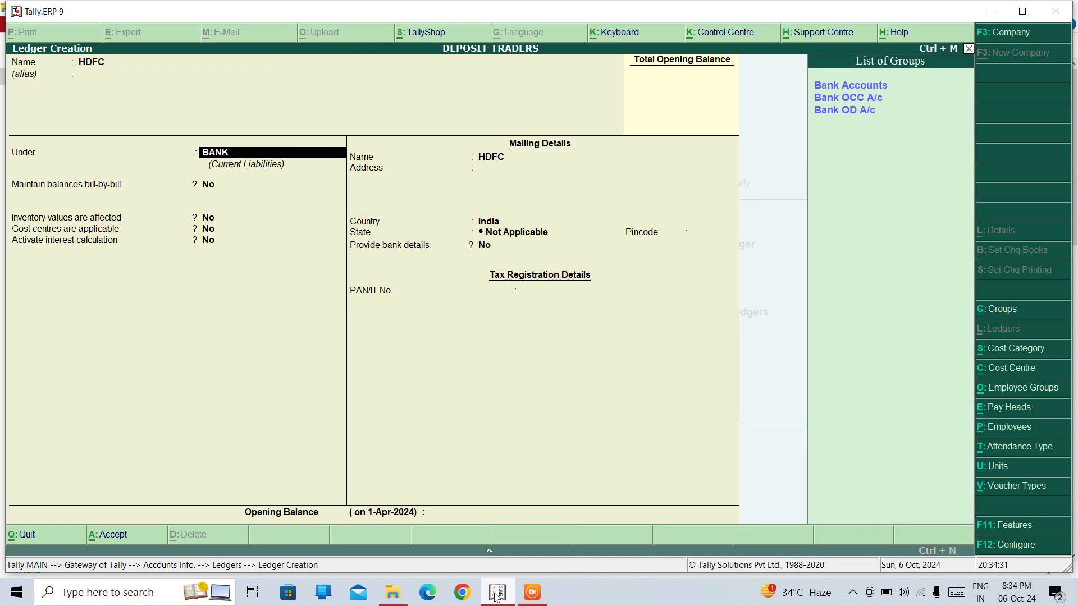
key("Return")
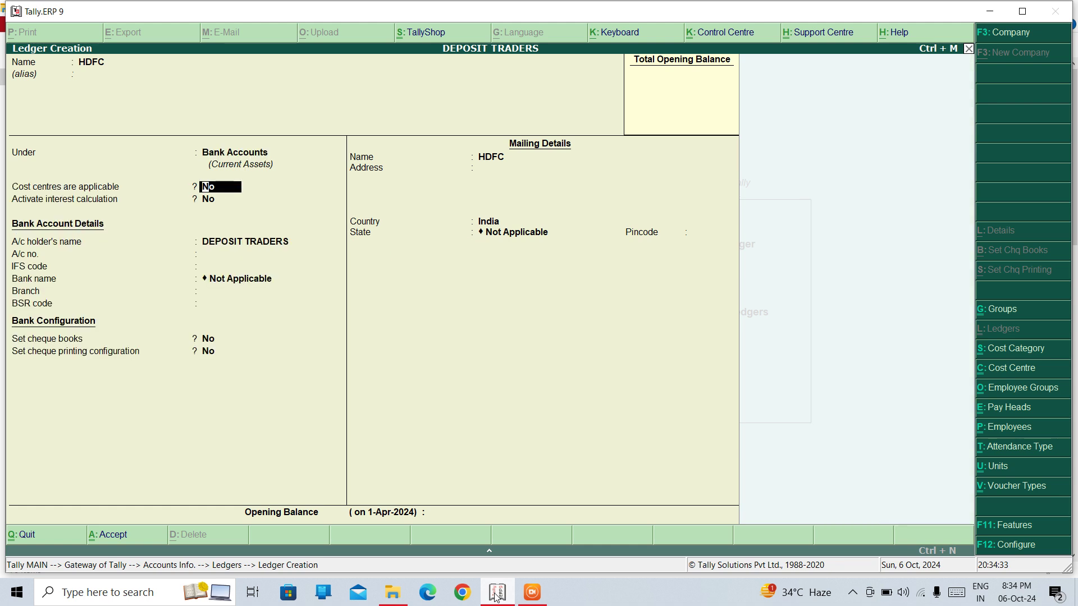
Enter HDFC's account number, IFS code HDFC0123456, branch TILAK NAGAR, and enable cheque books
key("Return")
key("Return")
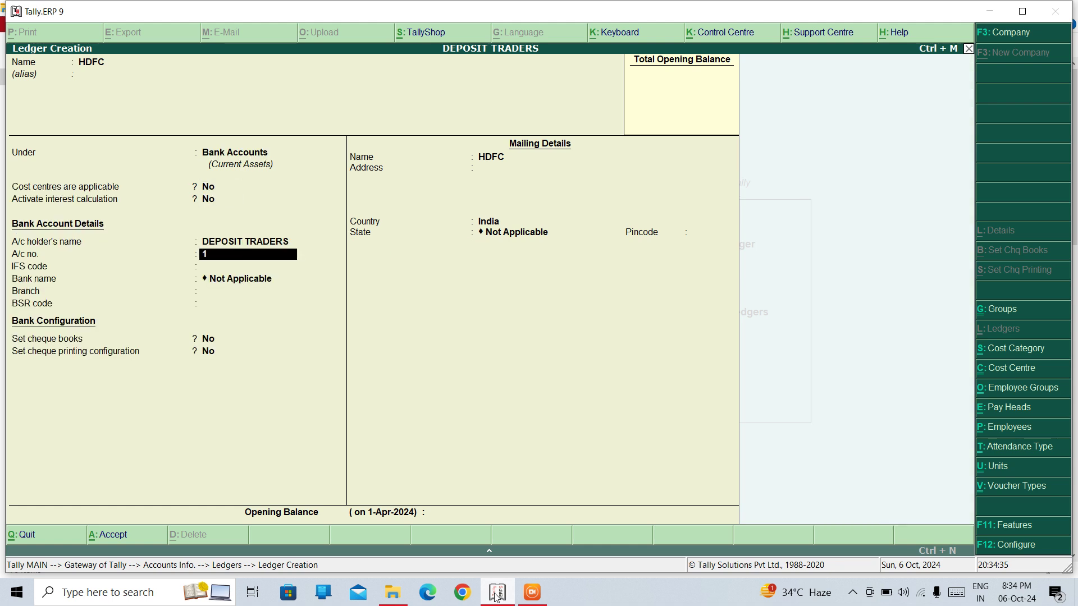
key("Return")
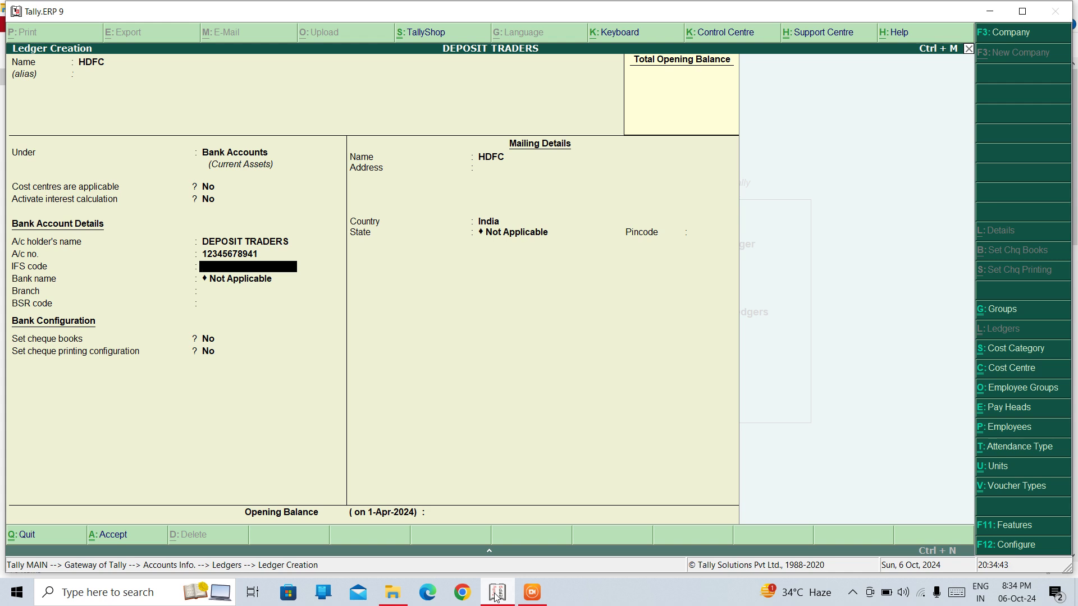
key("Return")
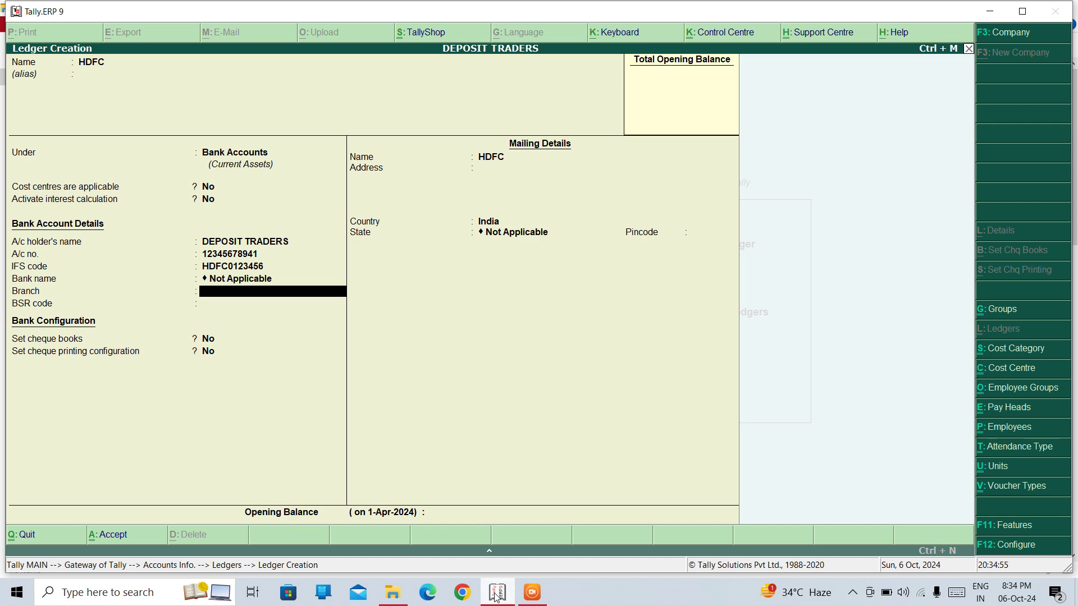
key("Return")
key("Return")
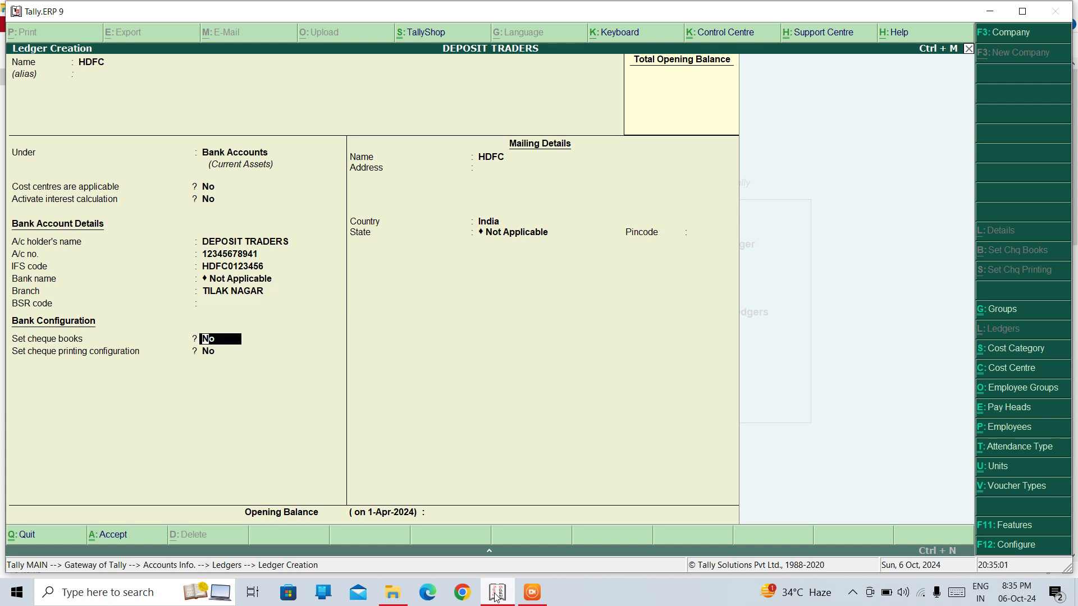
key("Return")
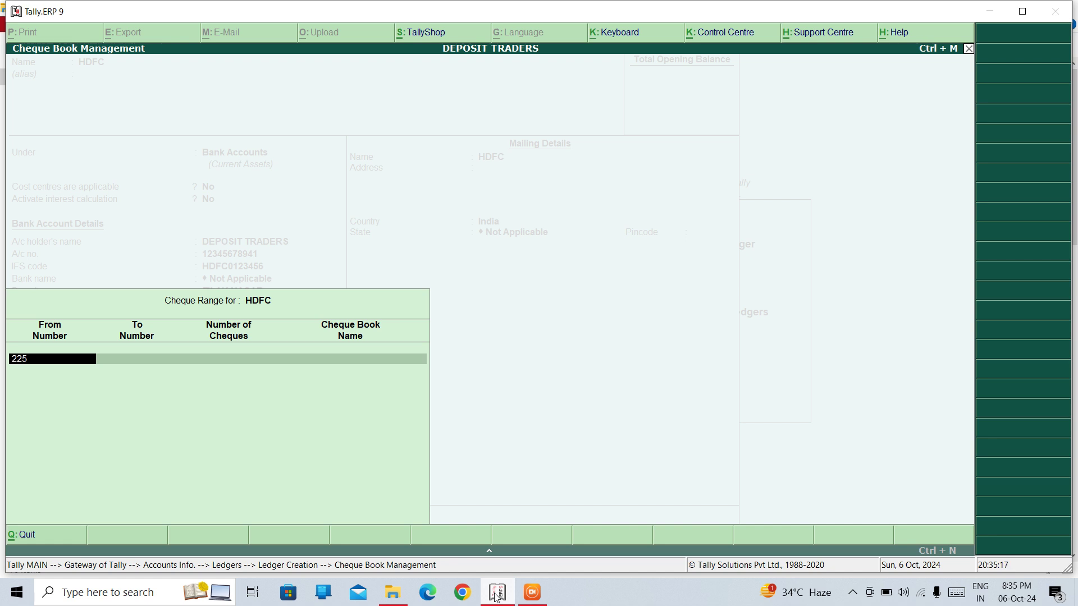
Record an HDFC cheque book from 225001 to 225010 with 10 cheques
type("010")
key("Return")
key("Escape")
key("Escape")
key("Return")
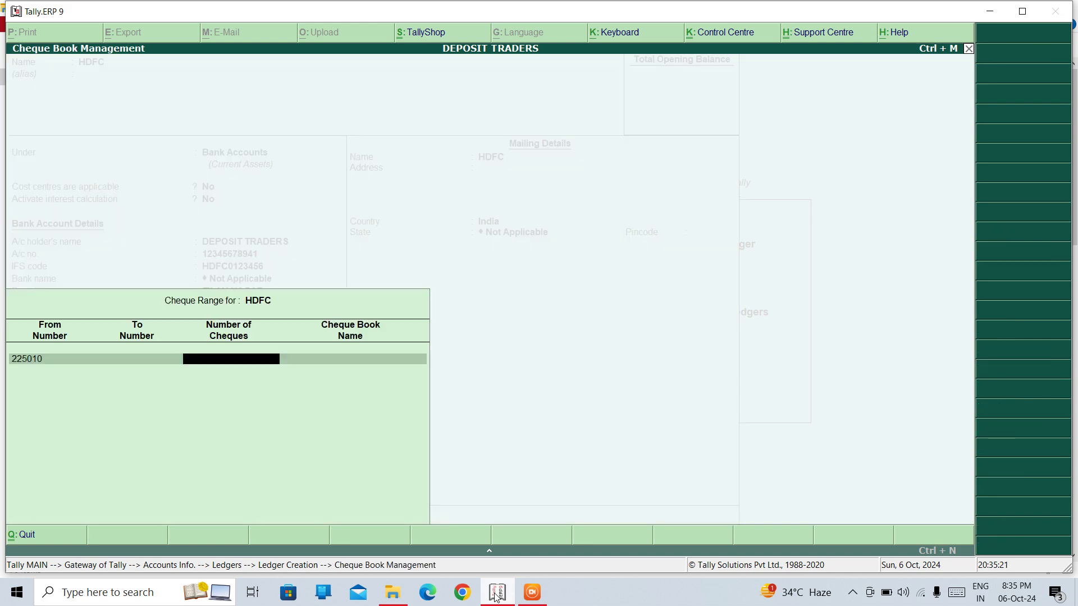
key("BackSpace")
key("BackSpace")
type("225001")
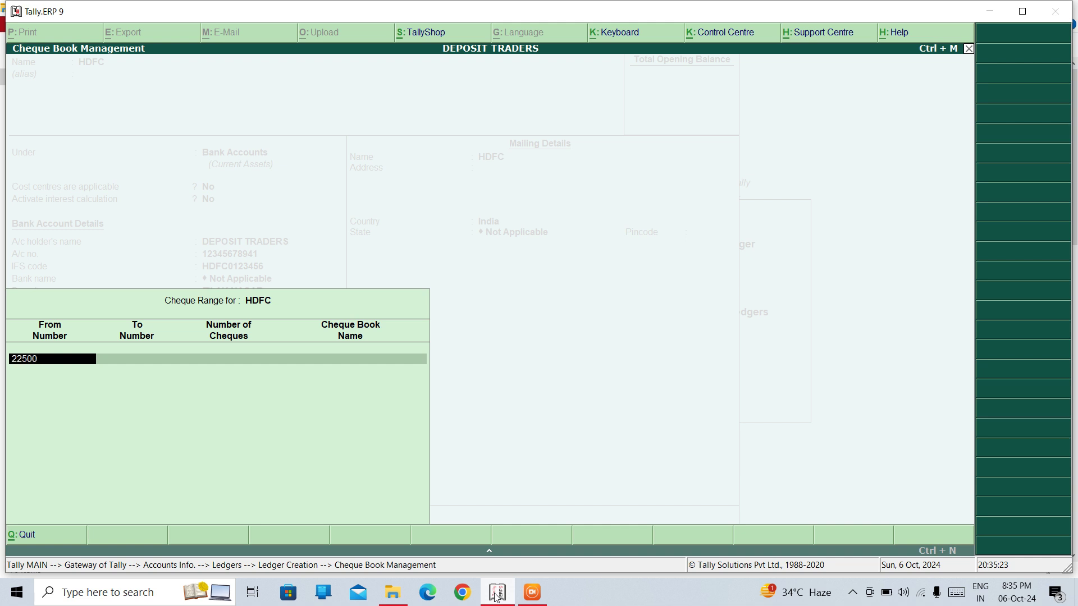
key("Return")
type("225")
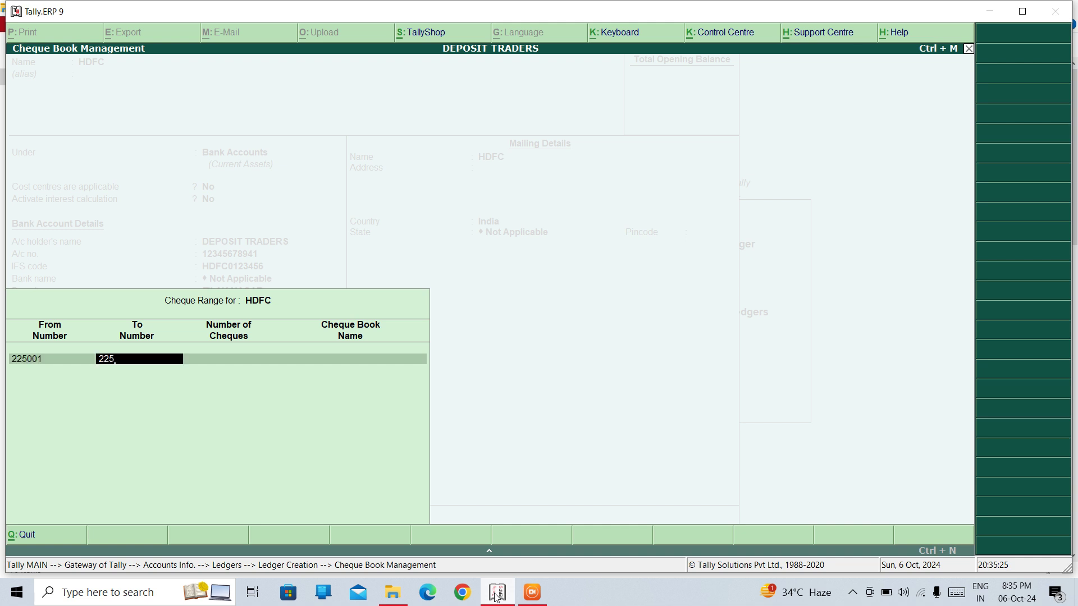
type("010")
key("Return")
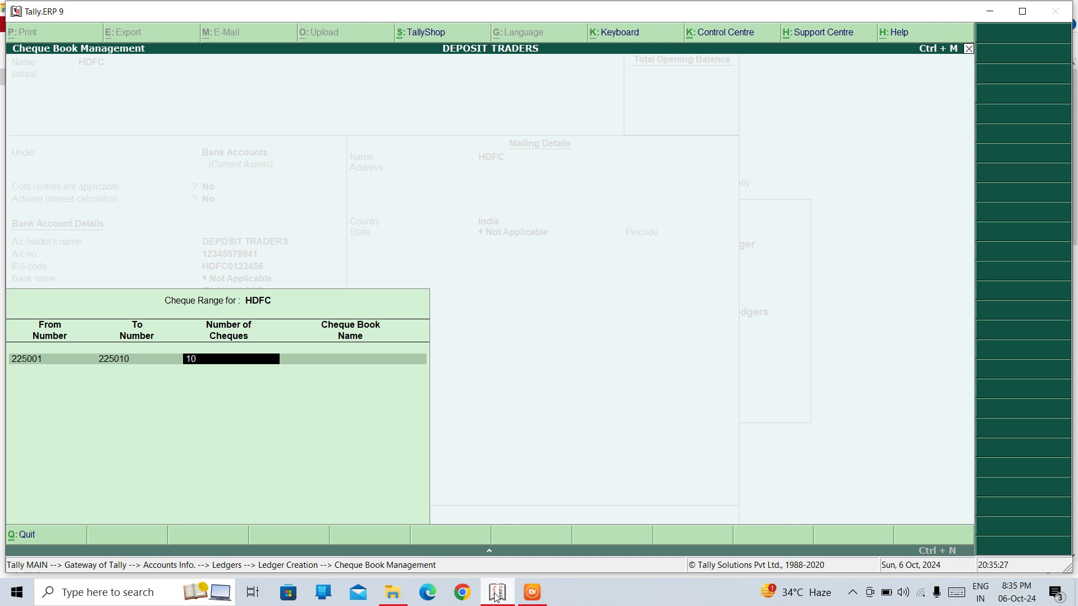
key("Return")
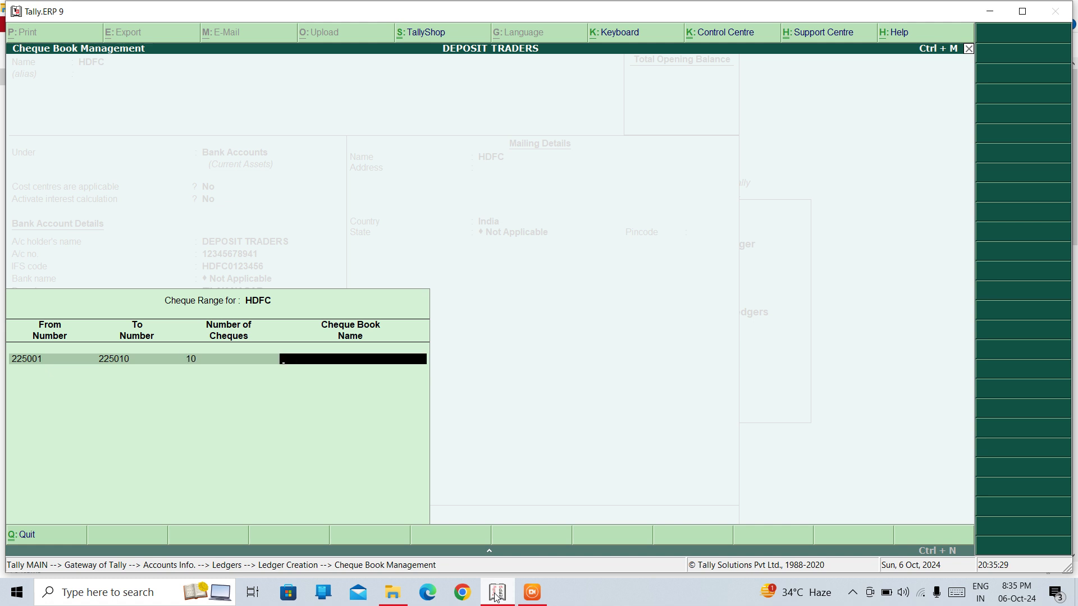
type("HDFC")
key("Return")
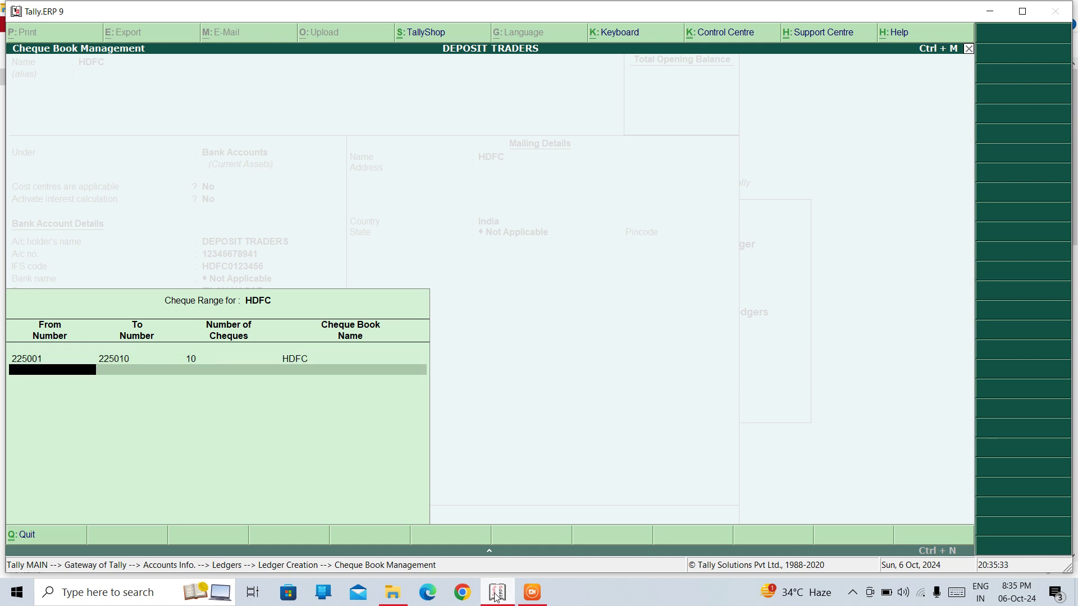
key("Return")
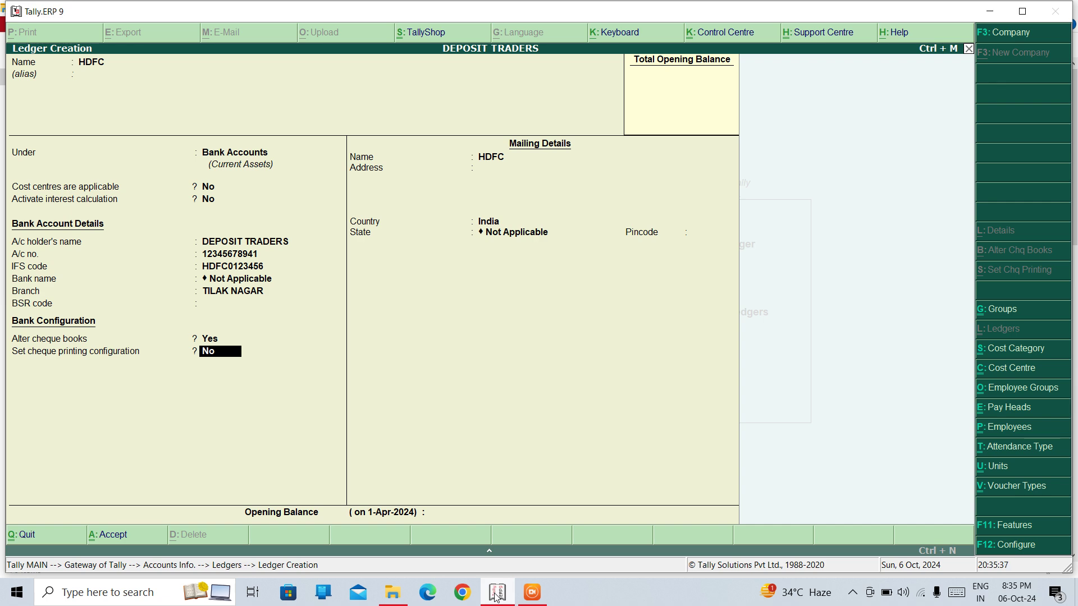
Set cheque printing configuration for HDFC to Yes
key("y")
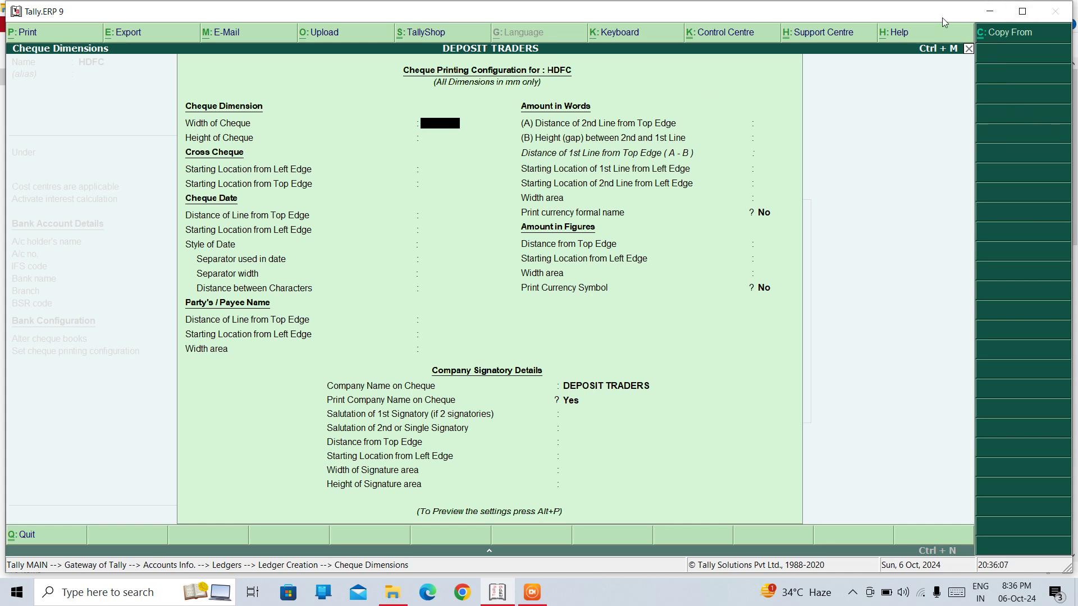
Copy cheque dimensions from Sample Format, keep default signatory details, and preview a sample print
left_click(998, 34)
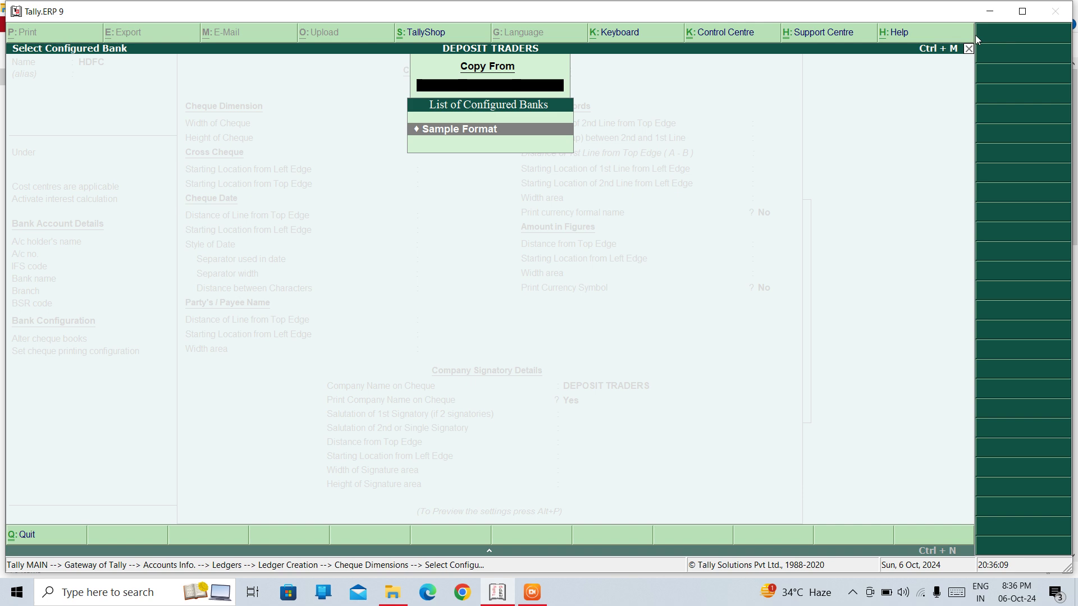
left_click(463, 129)
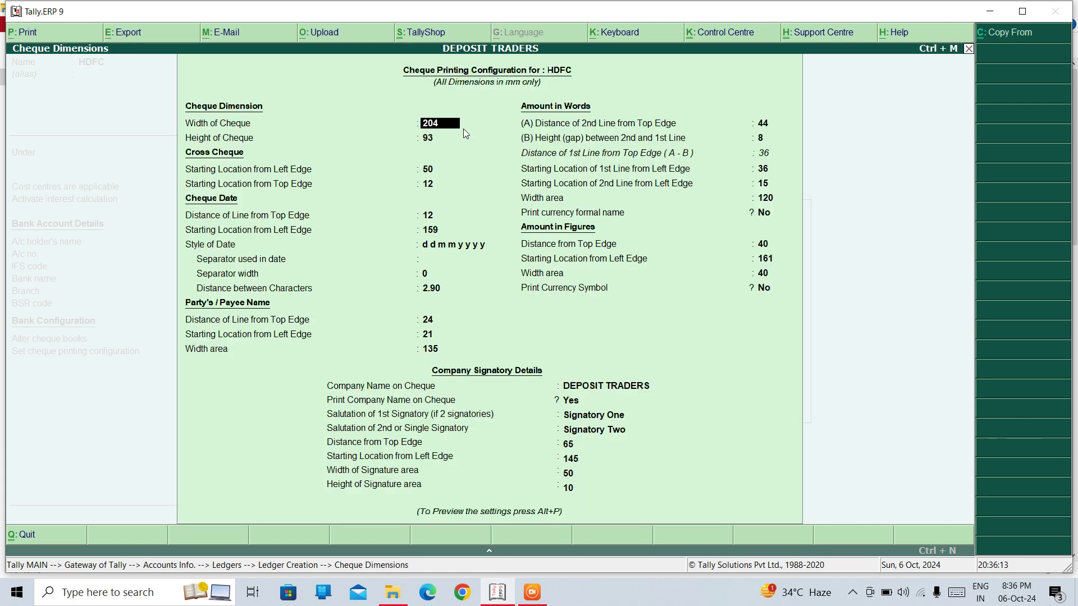
key("Return")
key("Return")
key("Return")
key("Return")
key("Return")
key("Return")
key("Return")
key("Return")
key("Return")
key("Return")
key("Return")
key("Return")
key("Return")
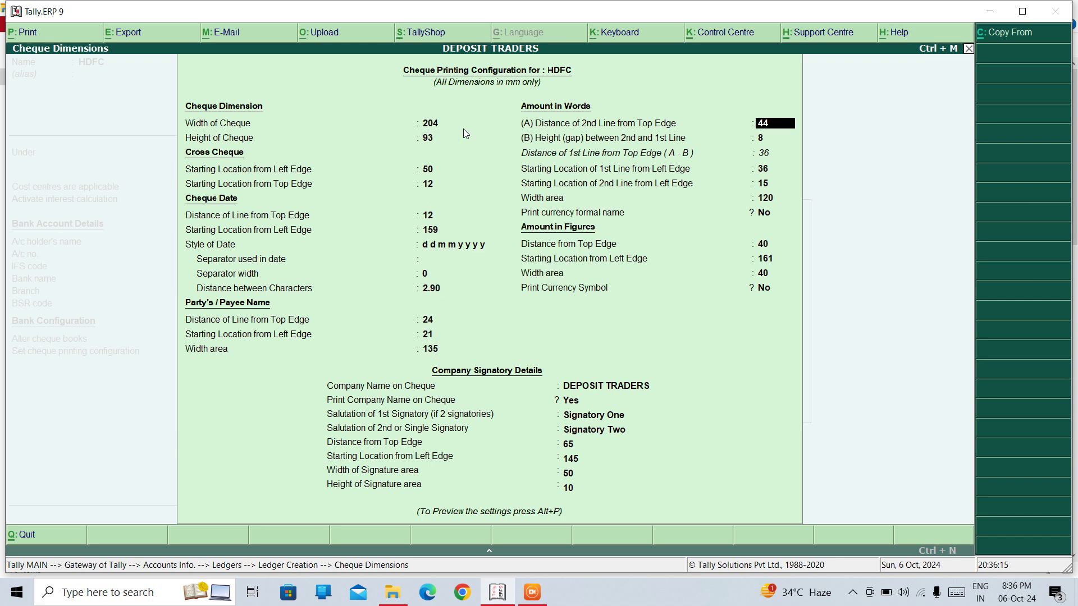
key("Return")
key("Return")
key("Return")
key("Return")
key("Return")
key("Return")
key("Return")
key("Return")
key("Return")
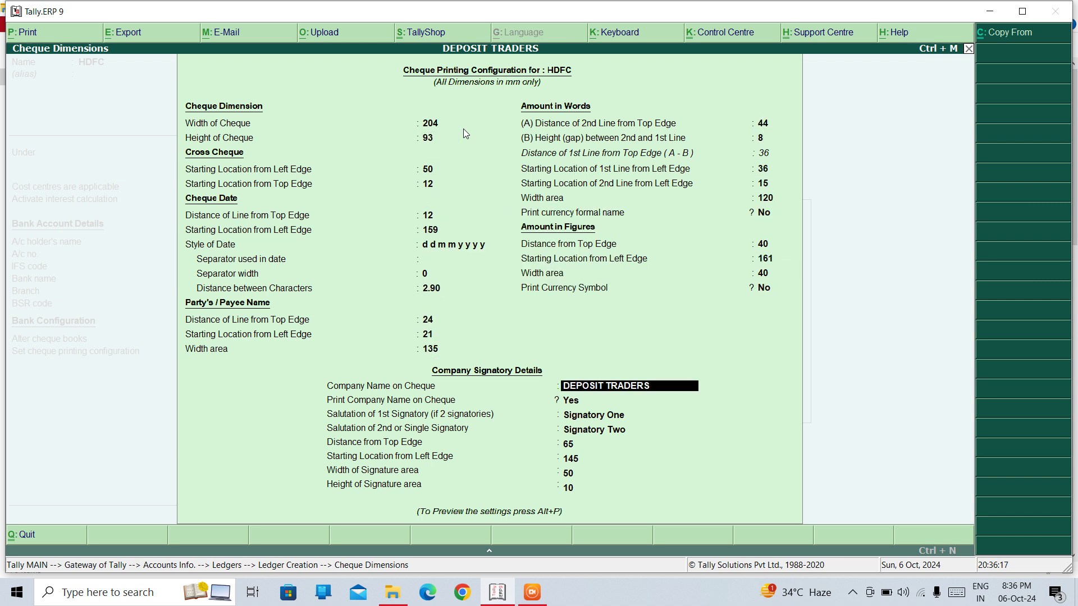
key("Return")
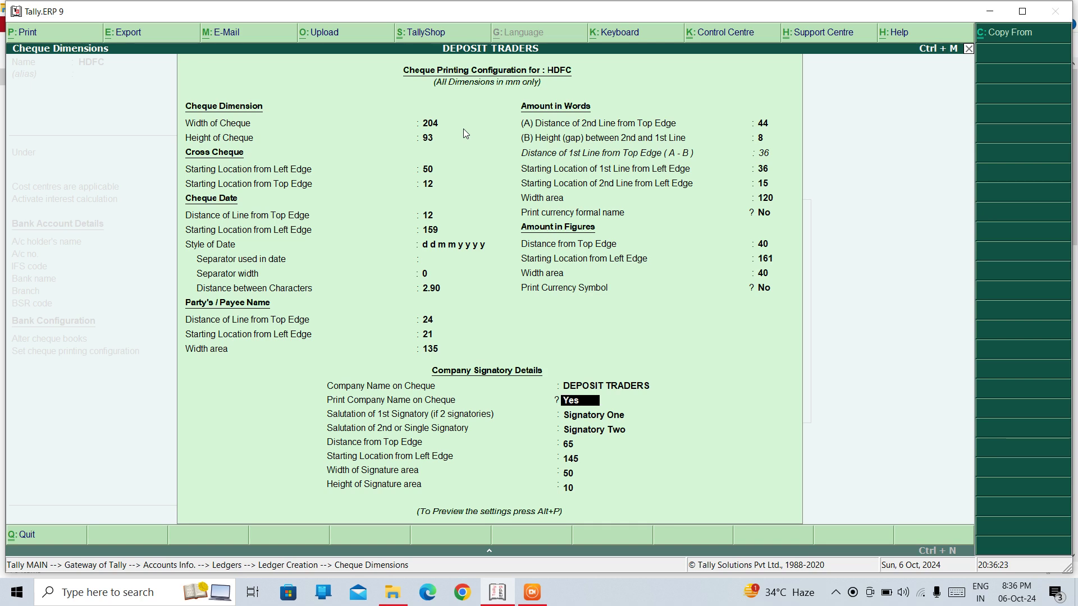
key("Return")
key("Return")
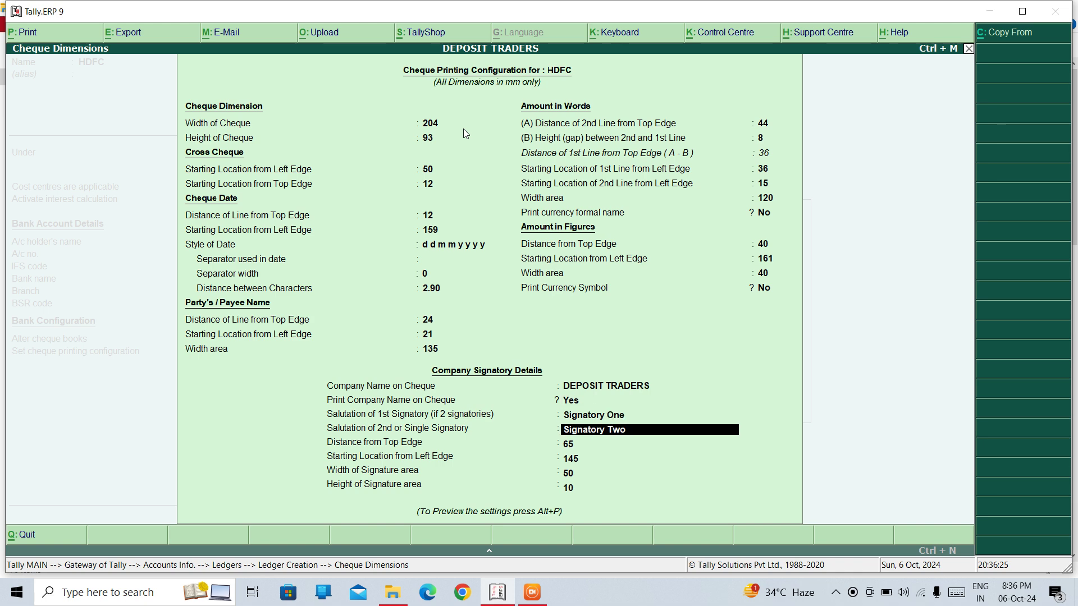
key("Return")
key("Return")
key("Return")
key("Return")
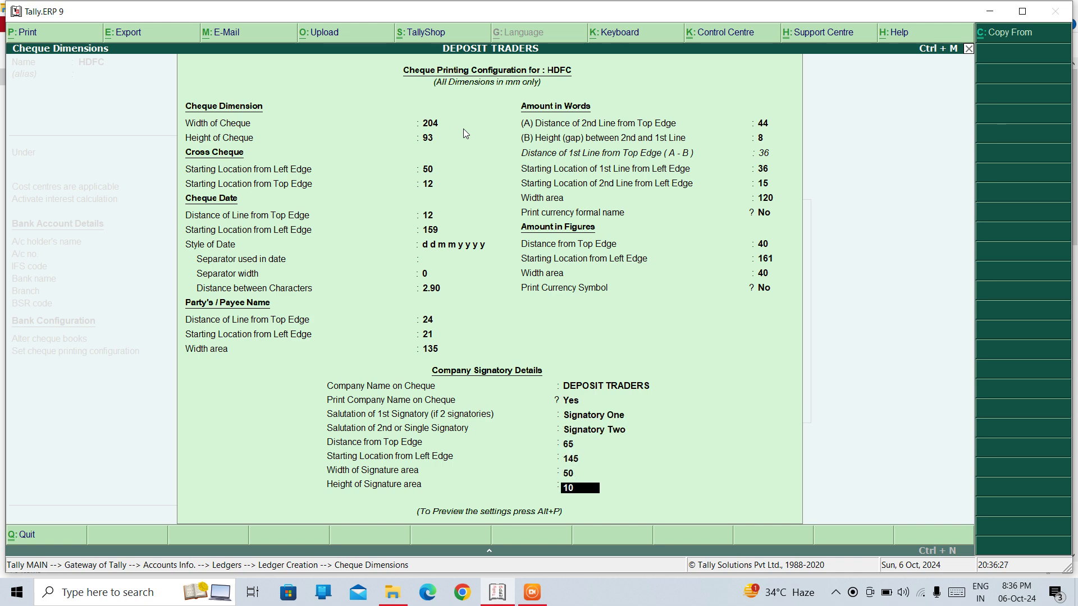
key("alt+p")
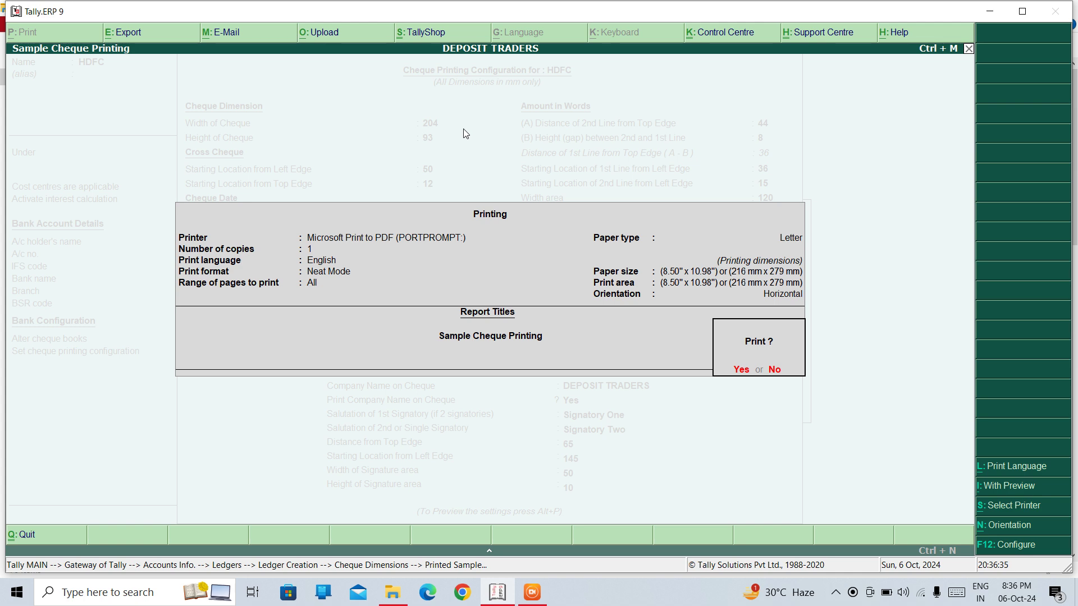
key("Escape")
key("Return")
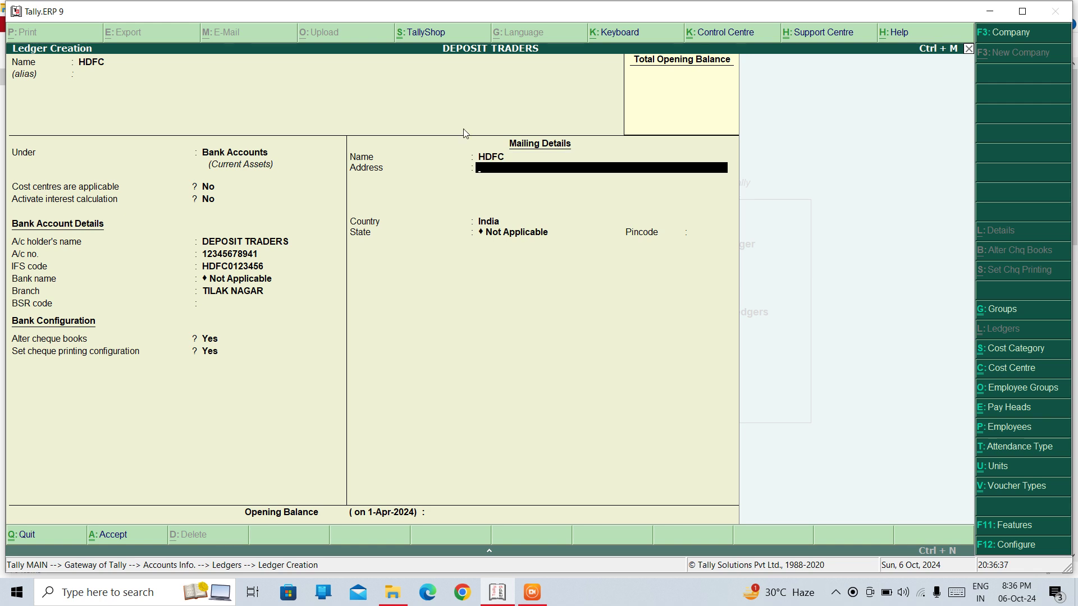
Save the HDFC ledger and page back through the saved ledgers
key("ctrl+a")
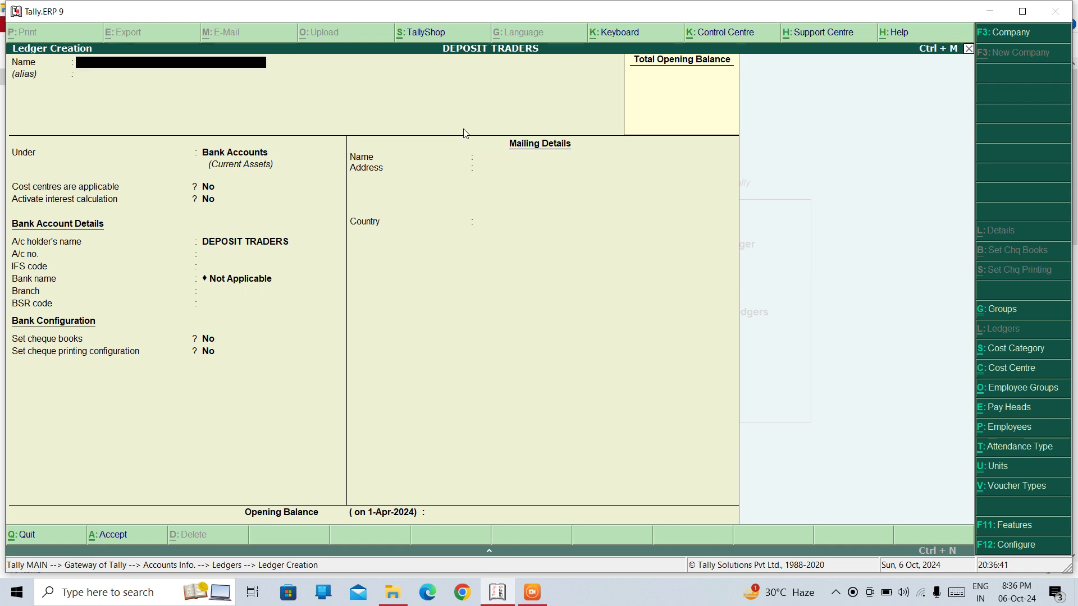
key("Page_Up")
key("Page_Up")
key("Page_Up")
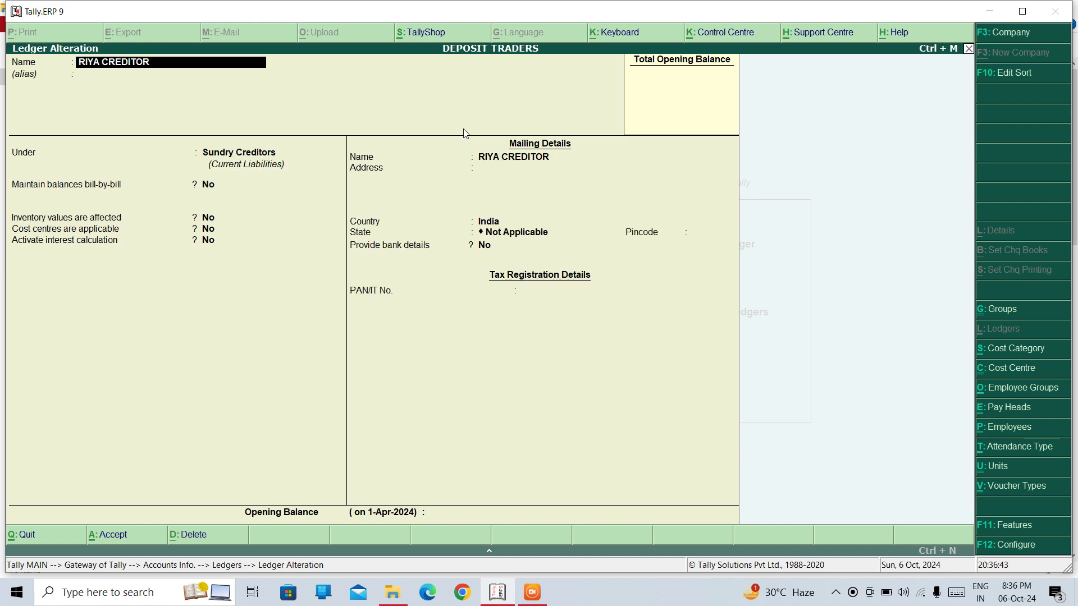
key("Page_Up")
key("Escape")
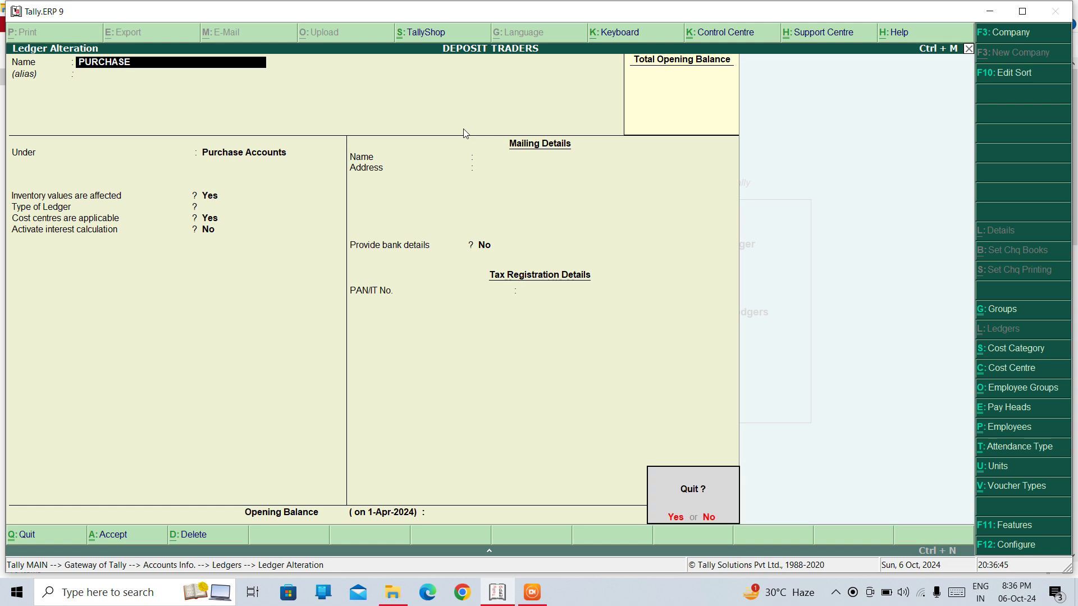
key("Page_Up")
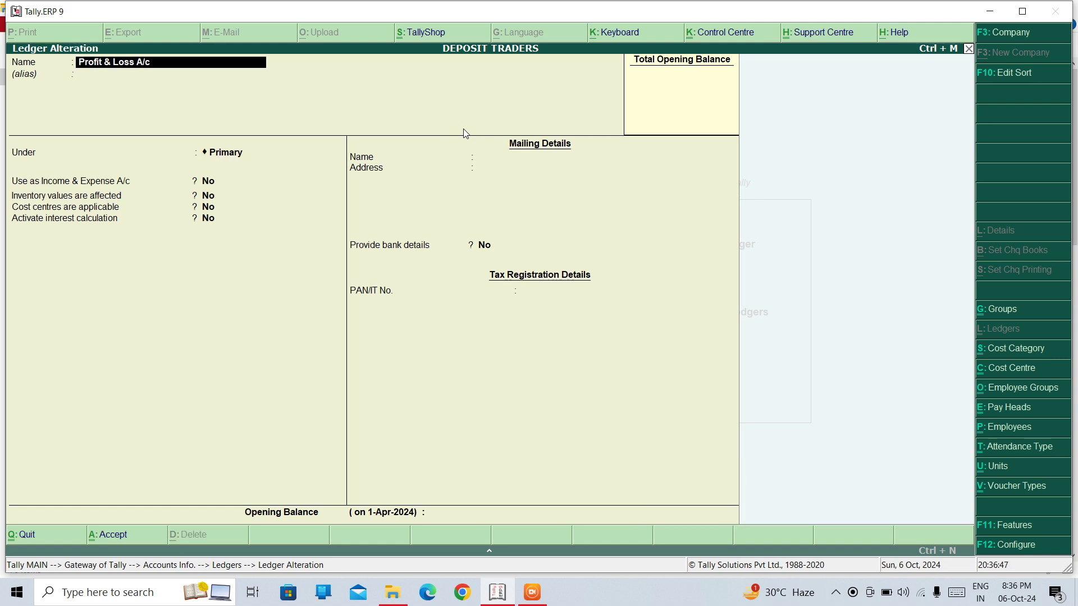
key("Page_Up")
key("Page_Up")
key("Page_Up")
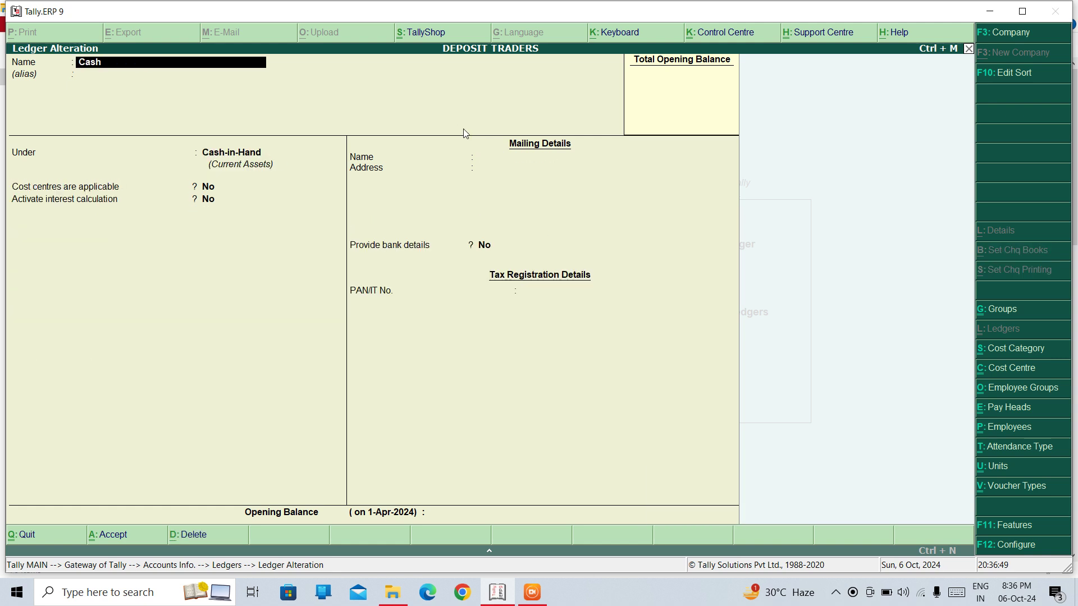
Give HDFC an opening balance of 3,00,000.00 Dr and save it
key("Page_Down")
key("Return")
key("Return")
key("Return")
key("Return")
key("Return")
key("Return")
key("Return")
key("Return")
key("Return")
key("Return")
key("Return")
key("Return")
key("Return")
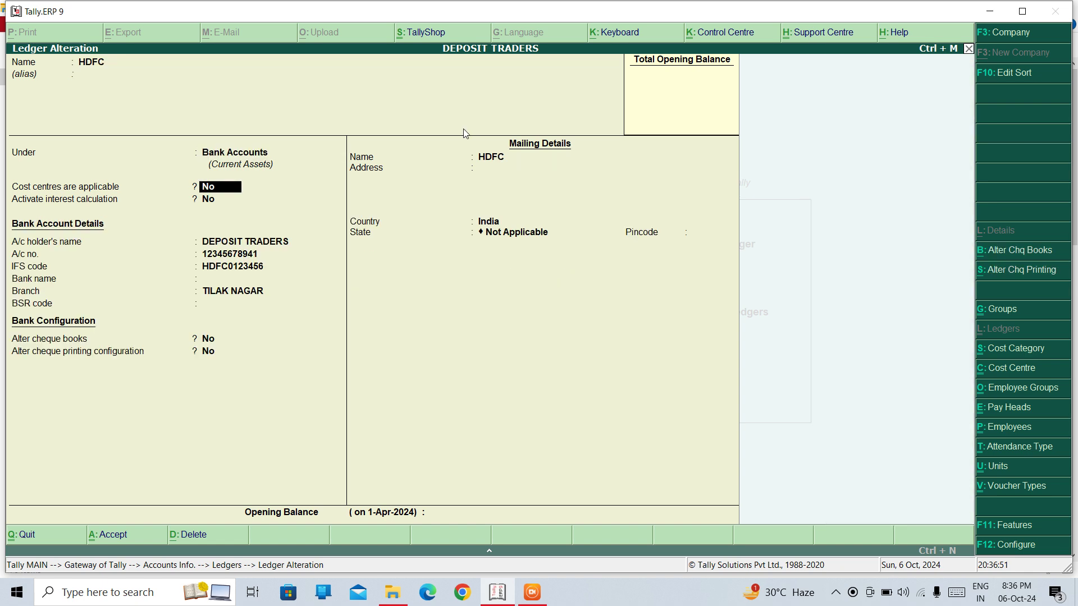
key("Return")
key("Return")
key("Return")
key("Return")
key("Return")
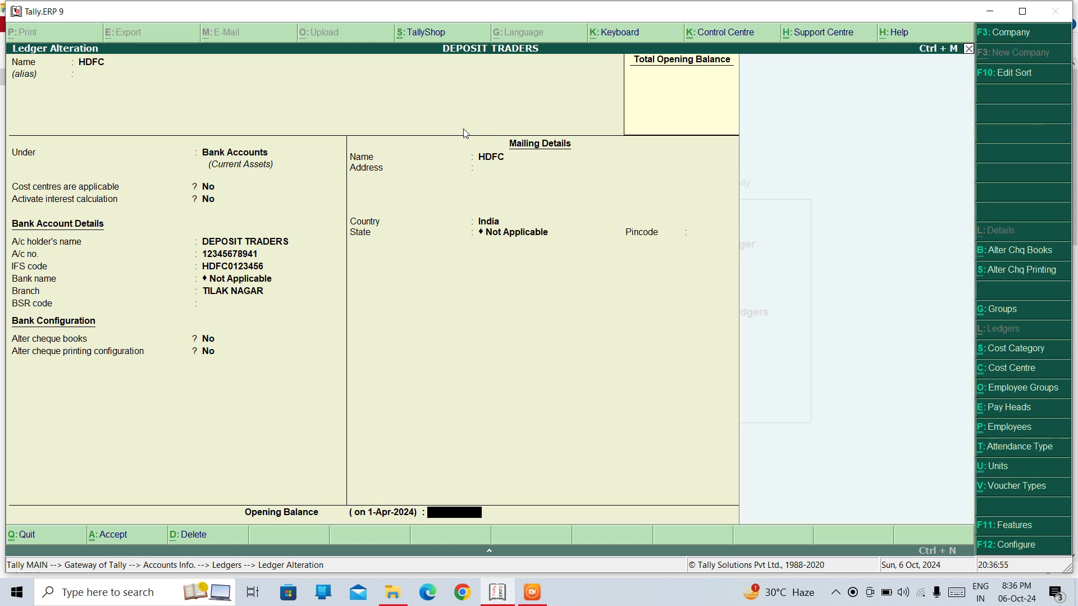
type("3,00,00")
type("0")
key("Return")
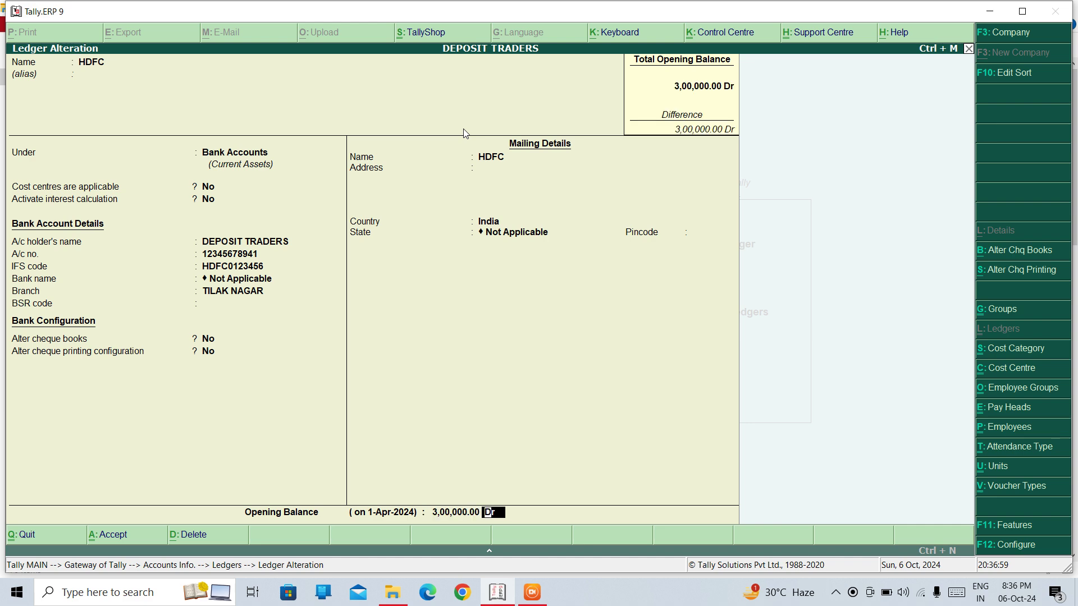
key("Return")
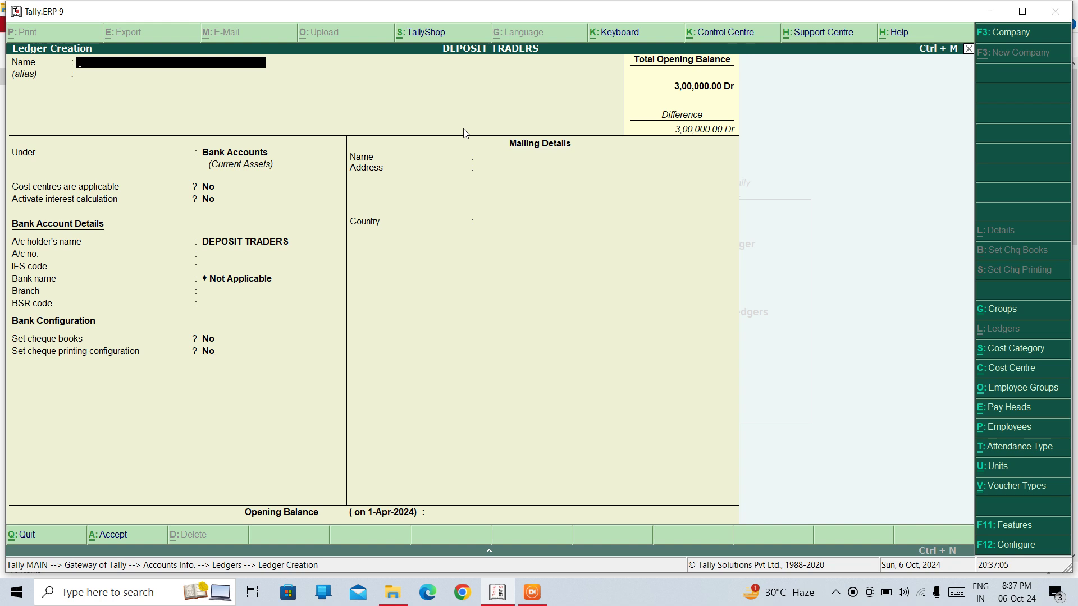
Create SBI under Bank Accounts with its account number, IFS code AAAA0123456, branch TILAK NAGAR, cheque books enabled
type("SBI")
key("Return")
key("Return")
key("Return")
key("Return")
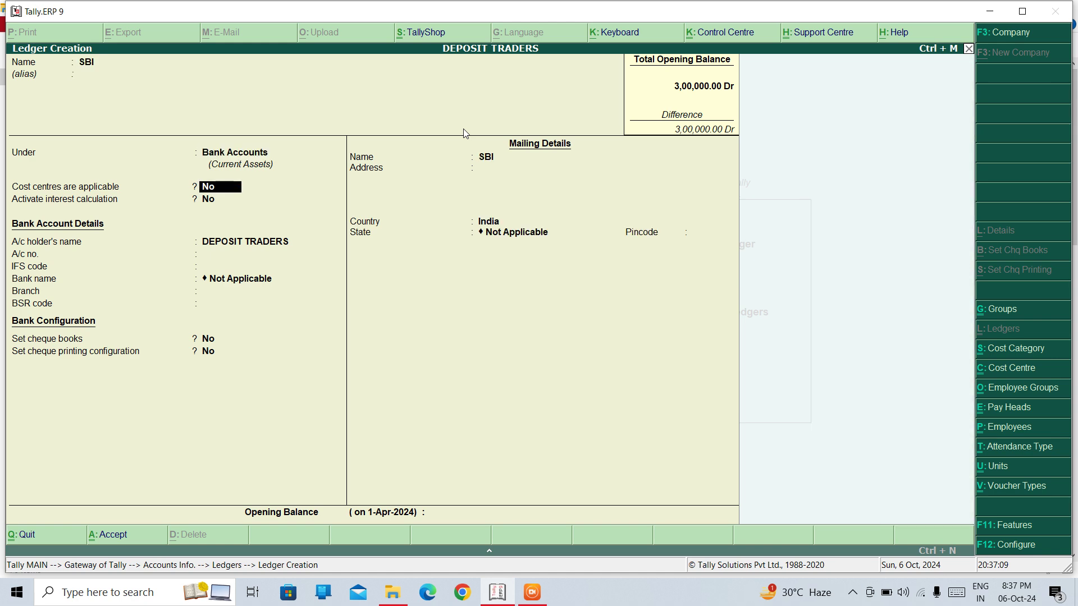
key("Return")
type("123456321")
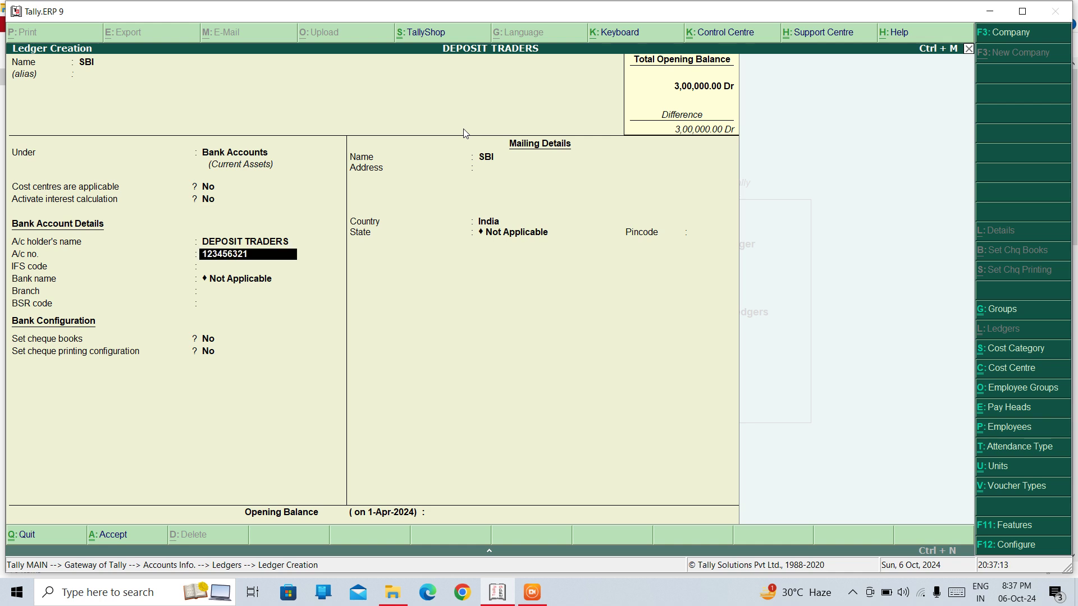
key("Return")
type("AA")
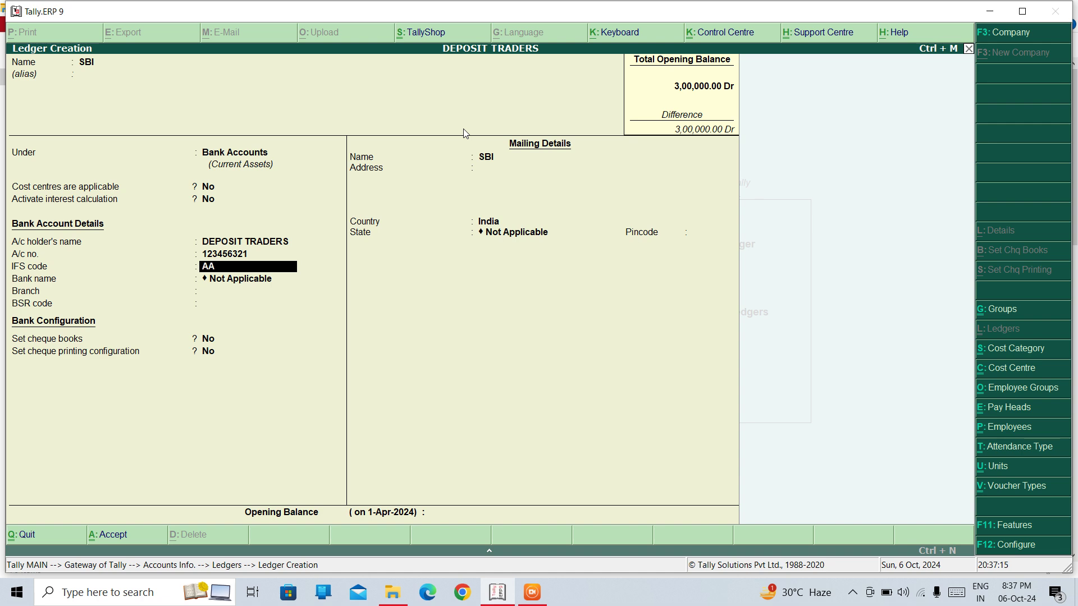
type("AA0123456")
key("Return")
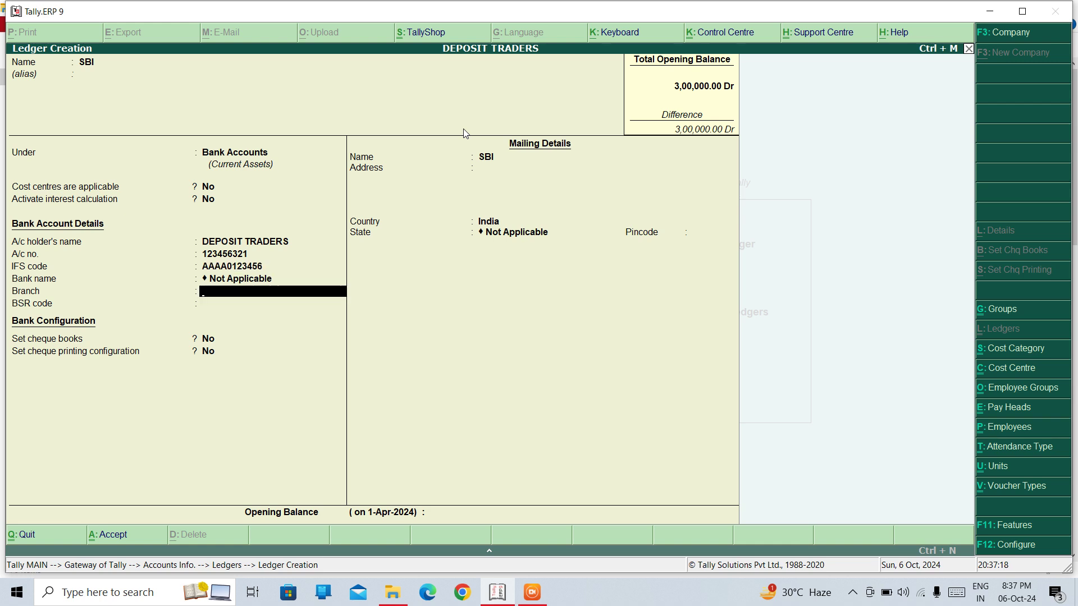
type("TILAK NAGAR")
key("Return")
key("Return")
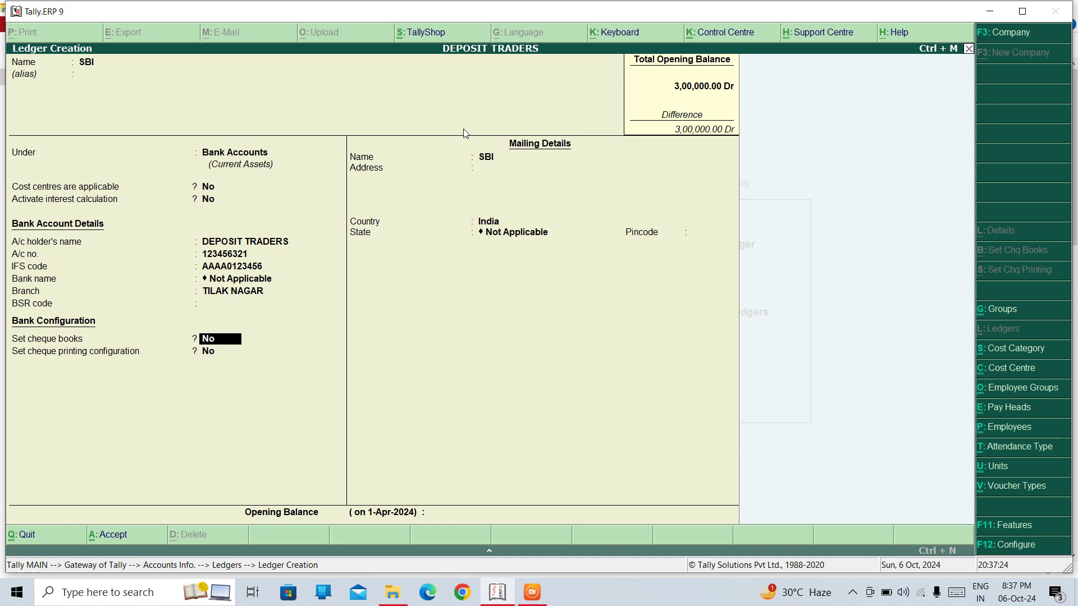
type("y")
key("Return")
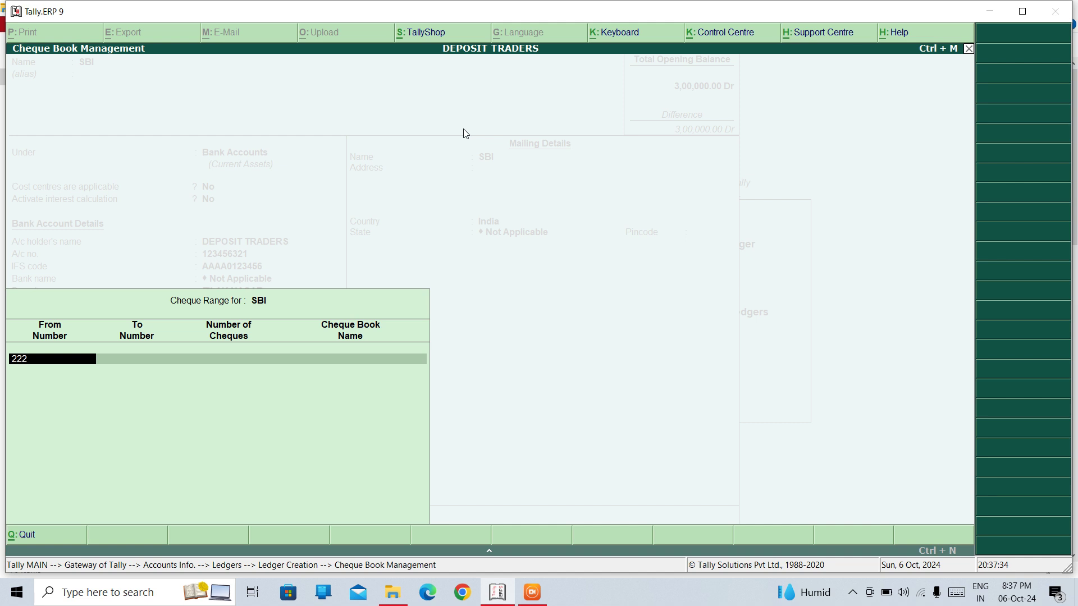
Add an SBI cheque book numbered 222001 to 222010, holding 10 cheques
type("001")
key("Return")
type("222")
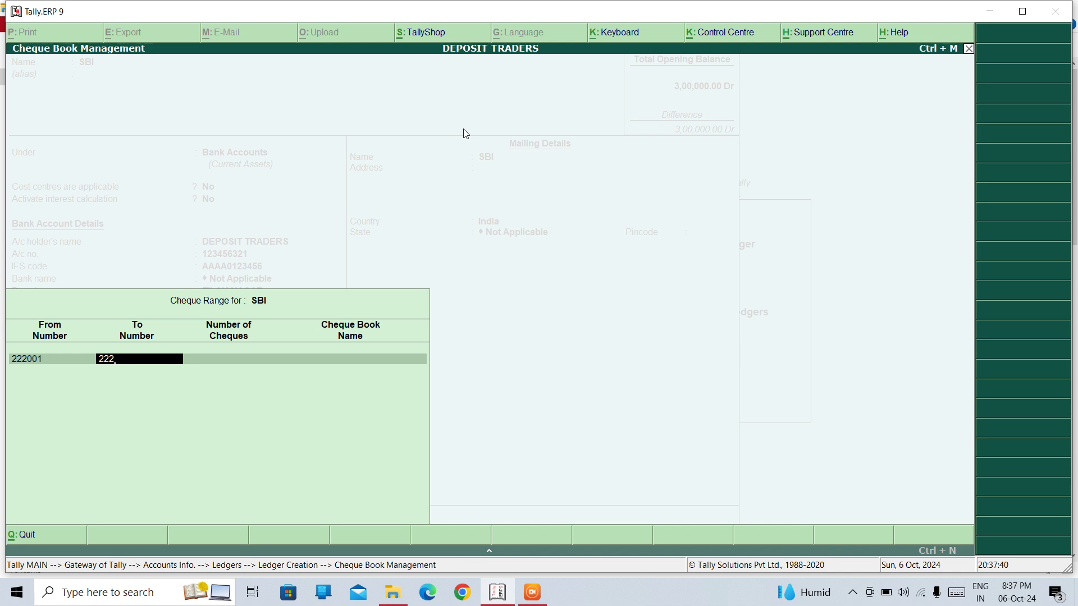
type("010")
key("Return")
key("Return")
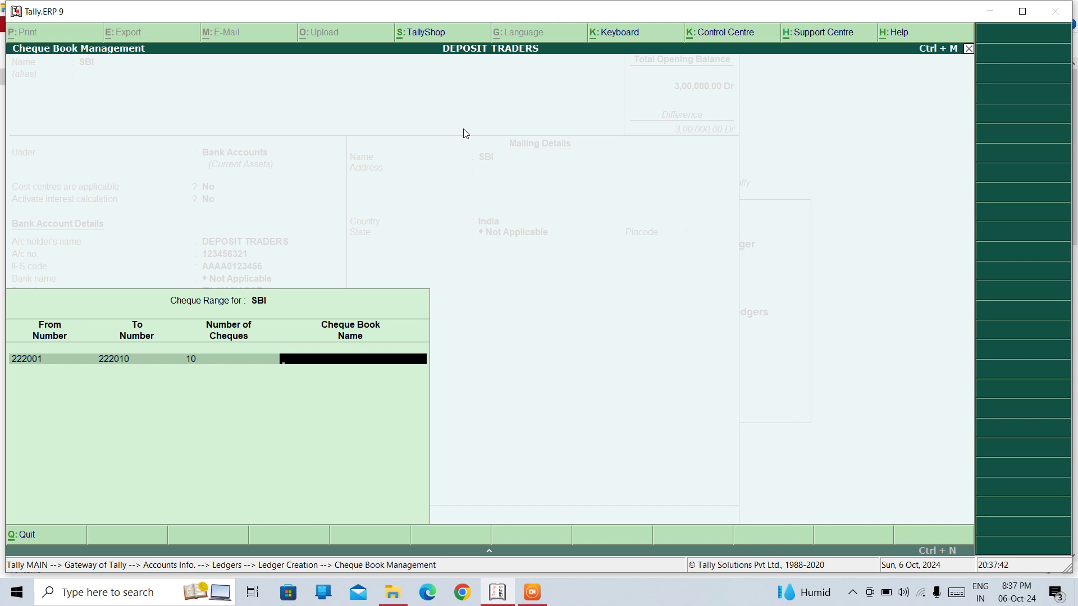
type("SBI")
key("Return")
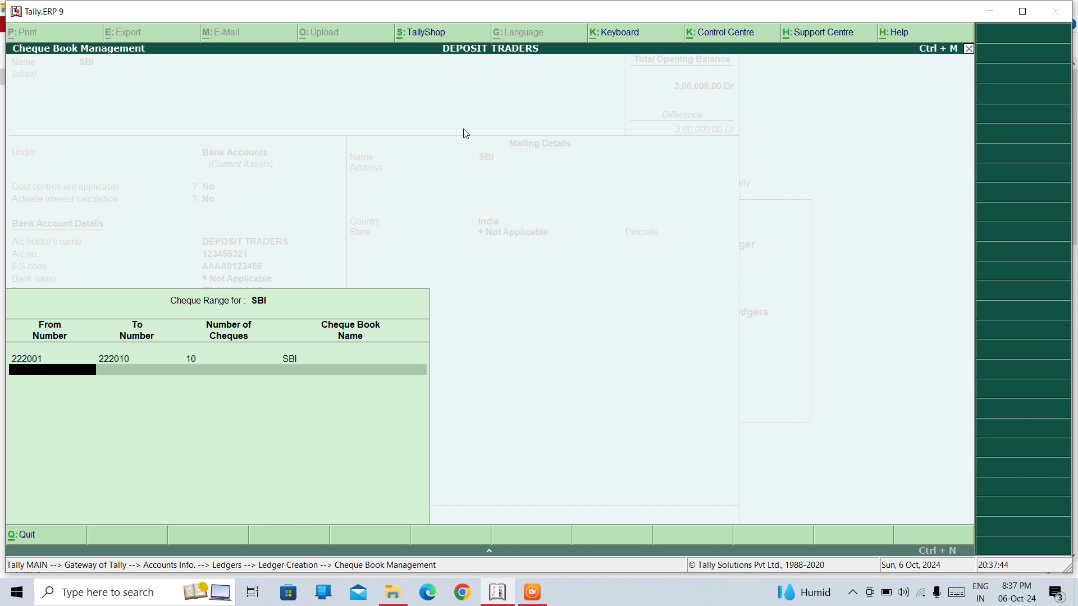
key("Return")
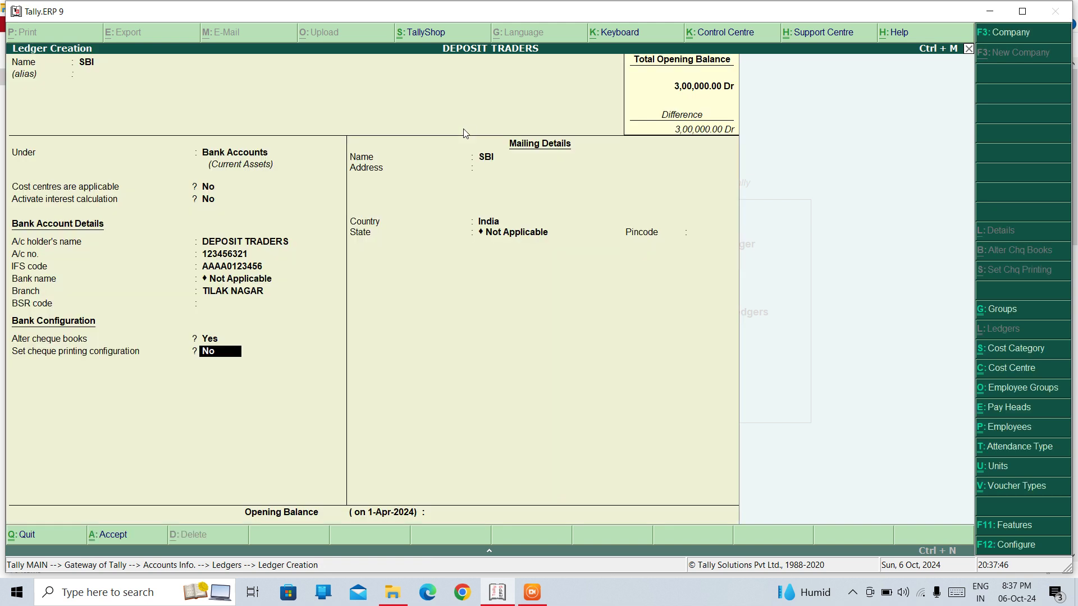
Turn on cheque printing for SBI using the Sample Format layout, without printing a sample cheque
key("y")
key("Return")
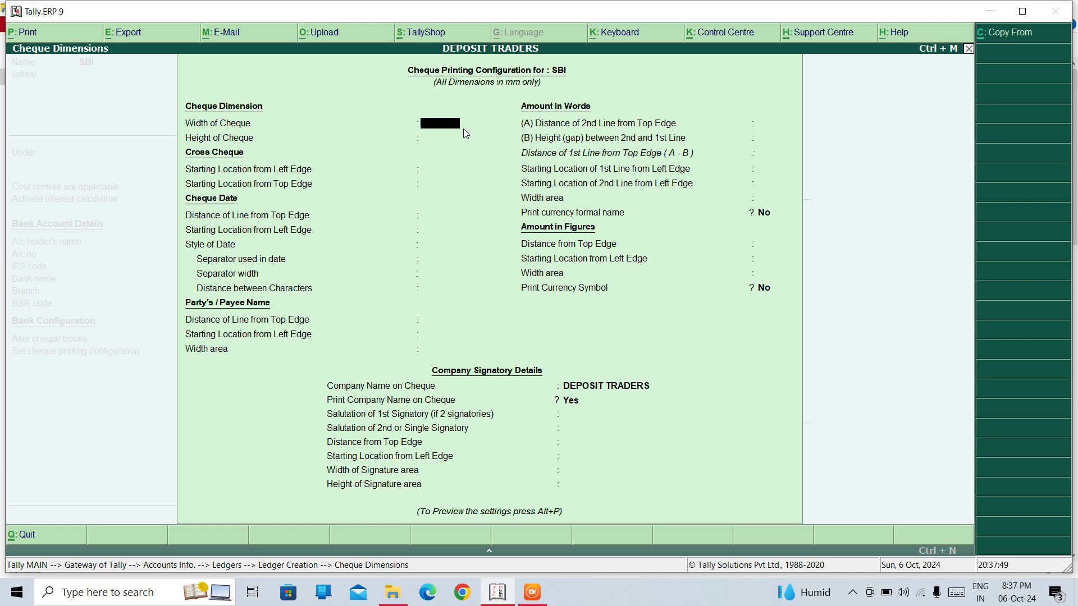
key("alt+c")
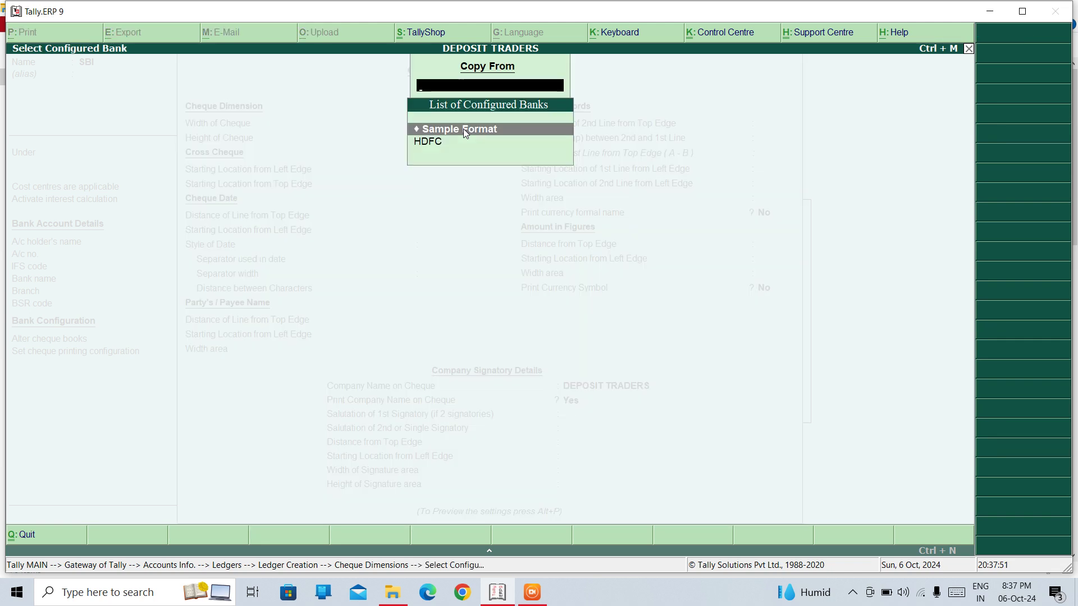
key("Return")
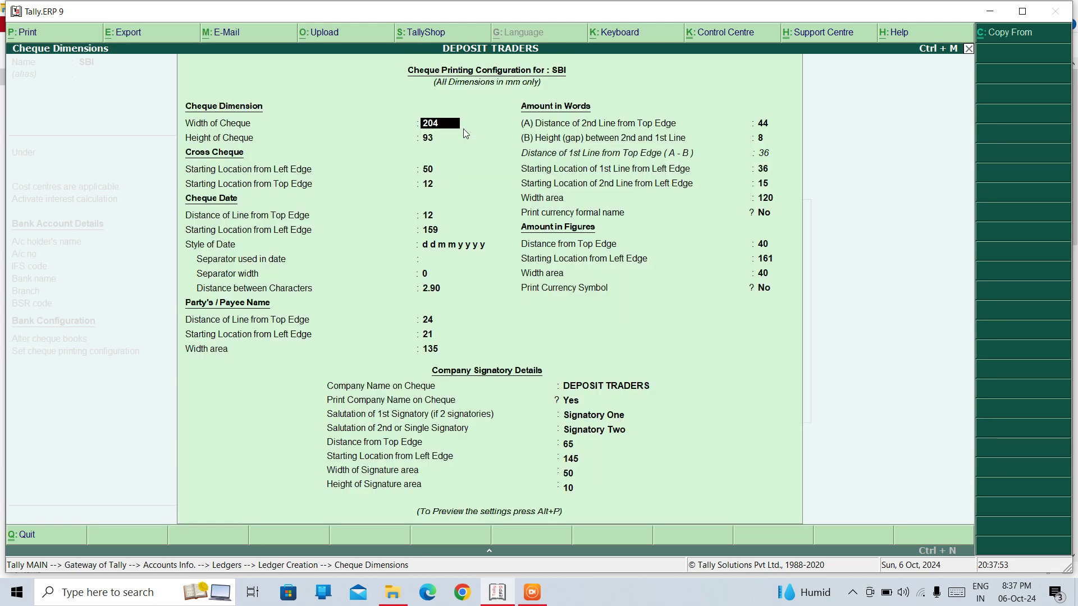
key("alt+p")
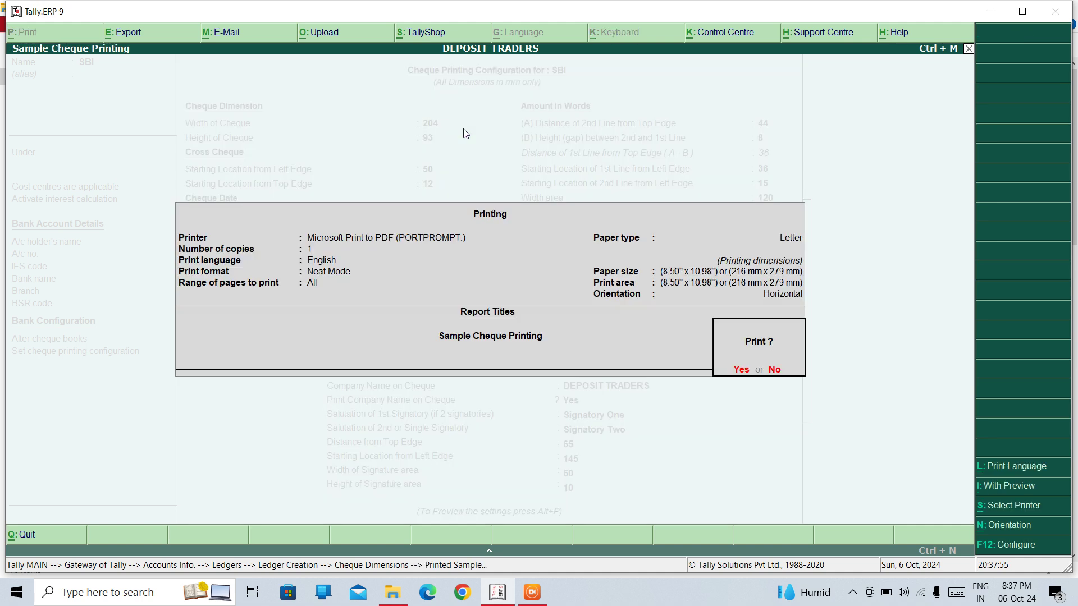
key("Escape")
key("Escape")
key("Return")
key("Return")
key("Return")
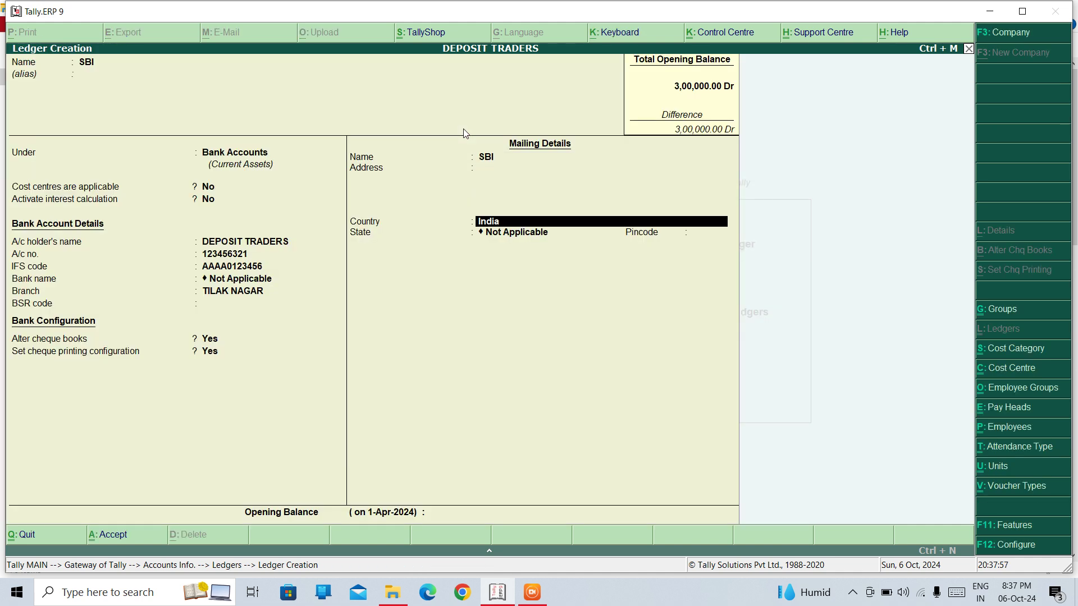
Enter 200000 as SBI's Dr opening balance, save the ledger, and go back to Gateway of Tally
key("Return")
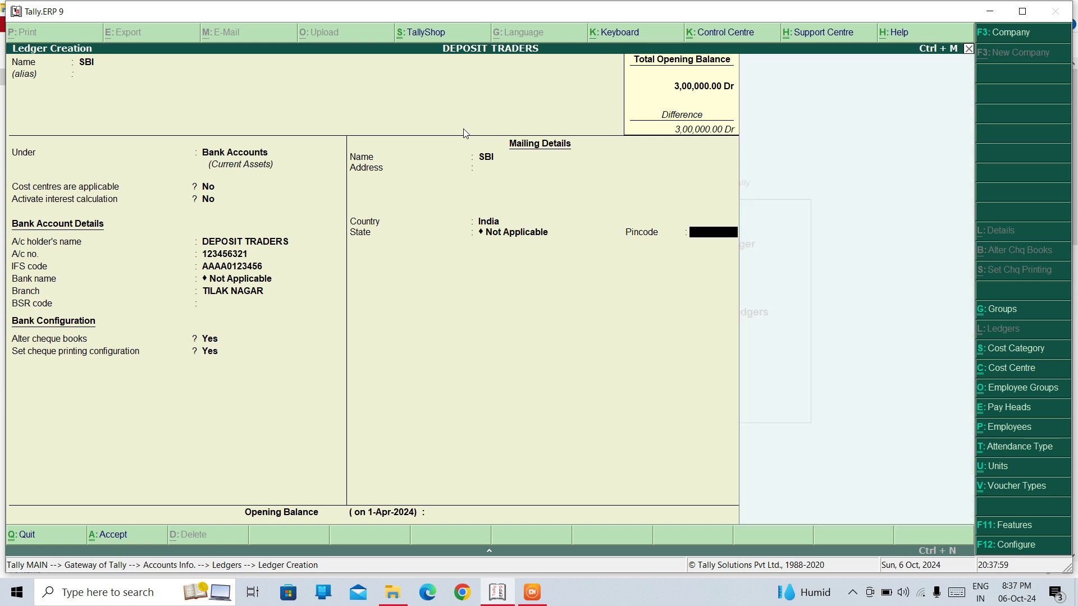
key("Return")
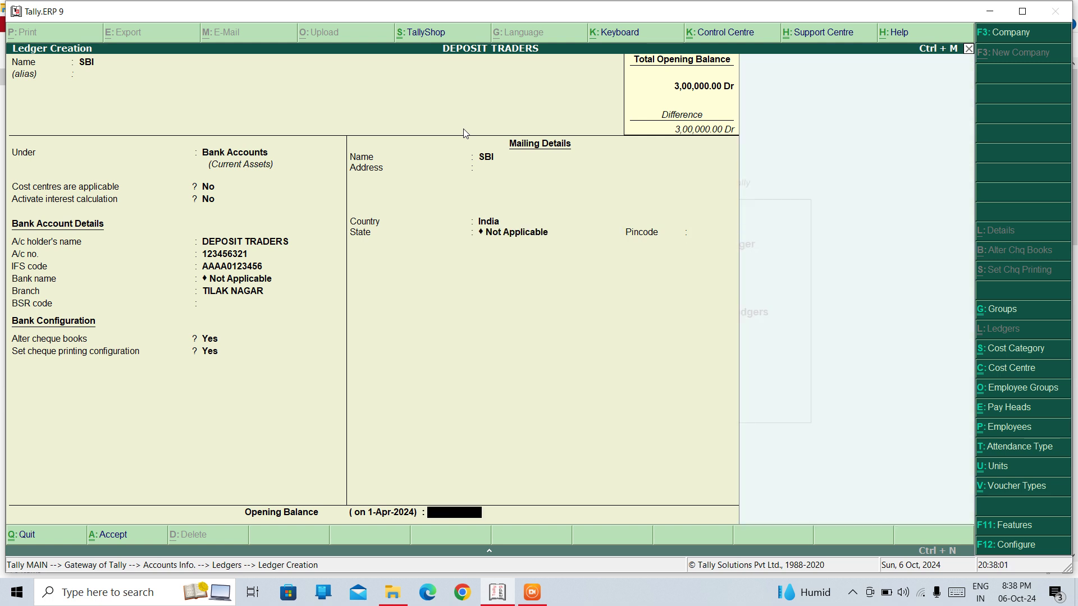
type("200000")
key("Return")
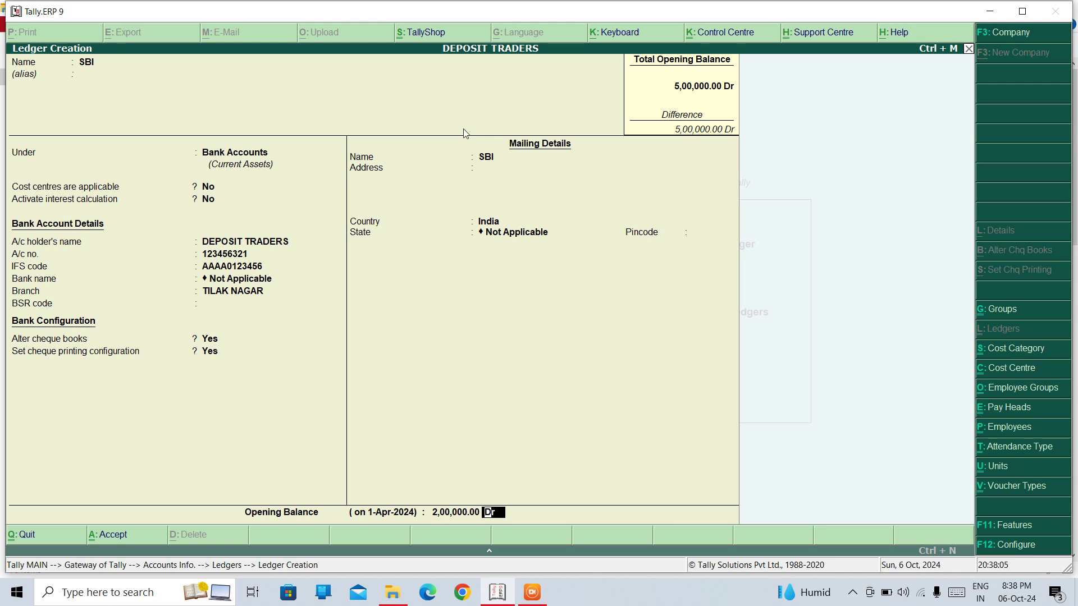
key("Return")
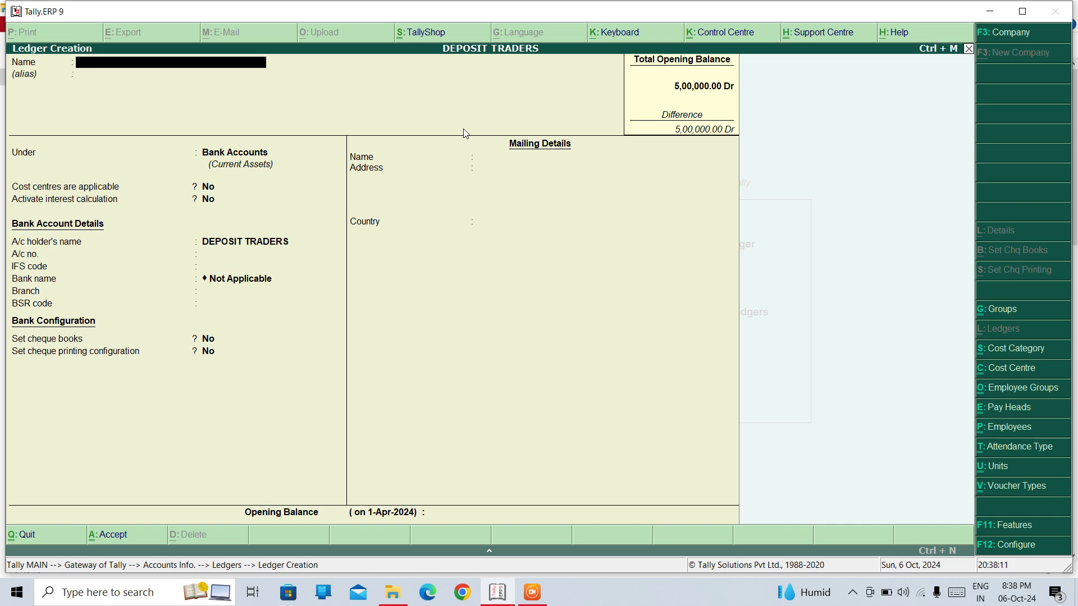
key("Escape")
key("Escape")
key("Escape")
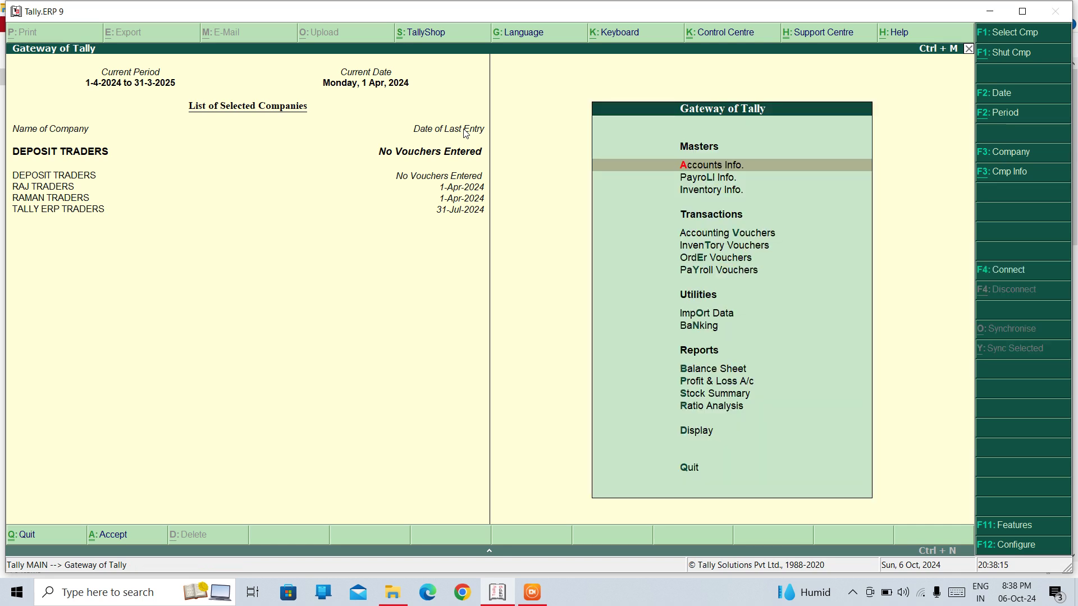
key("Down")
key("Down")
key("Down")
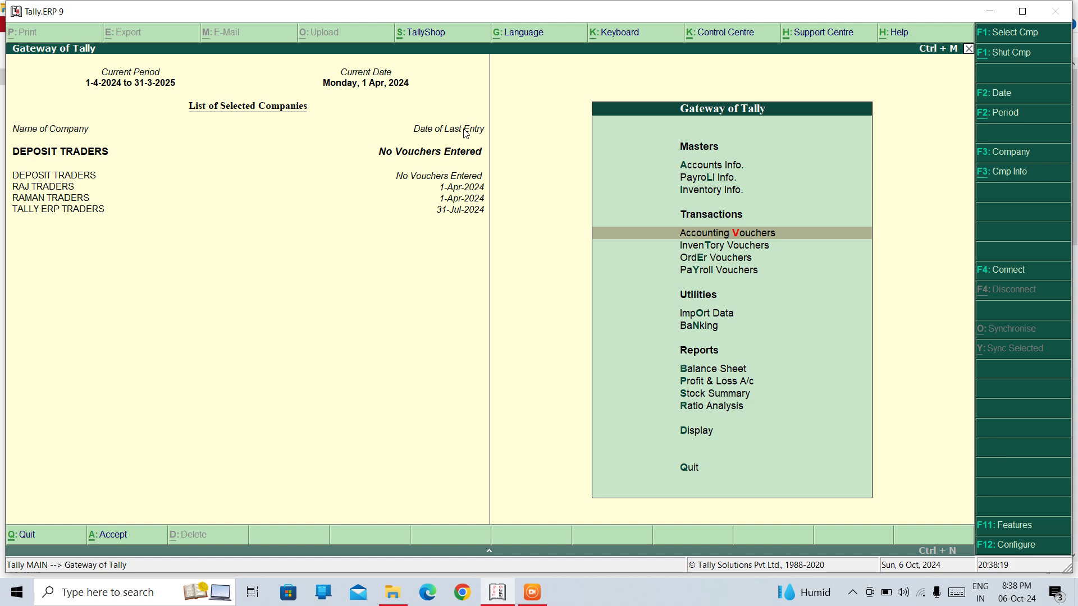
key("Up")
key("Up")
key("Up")
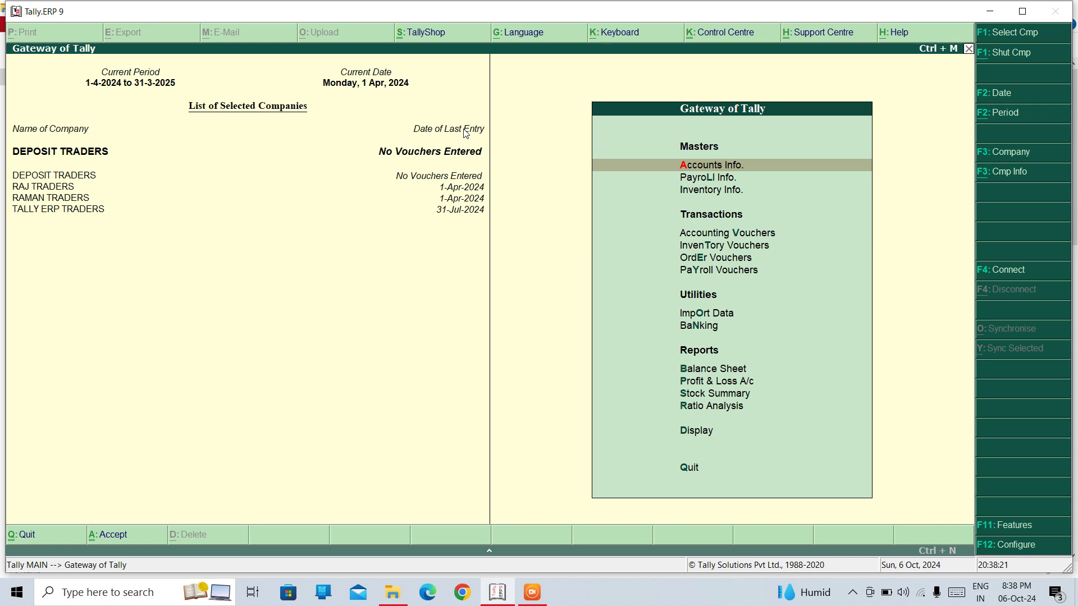
Go to Inventory Info and begin creating a single stock item
key("Return")
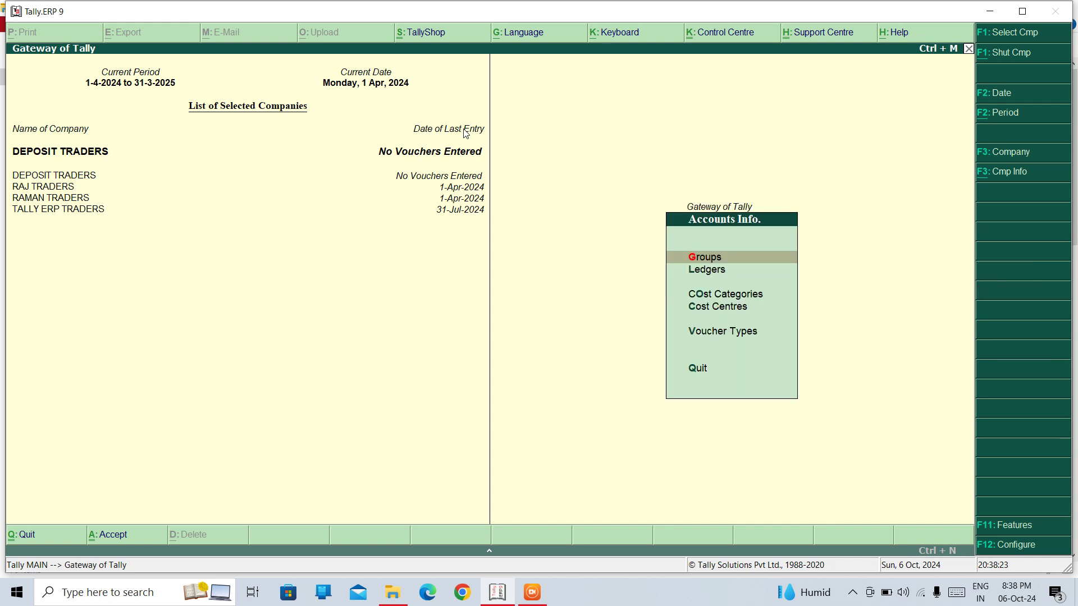
key("Escape")
key("Down")
key("Down")
key("Return")
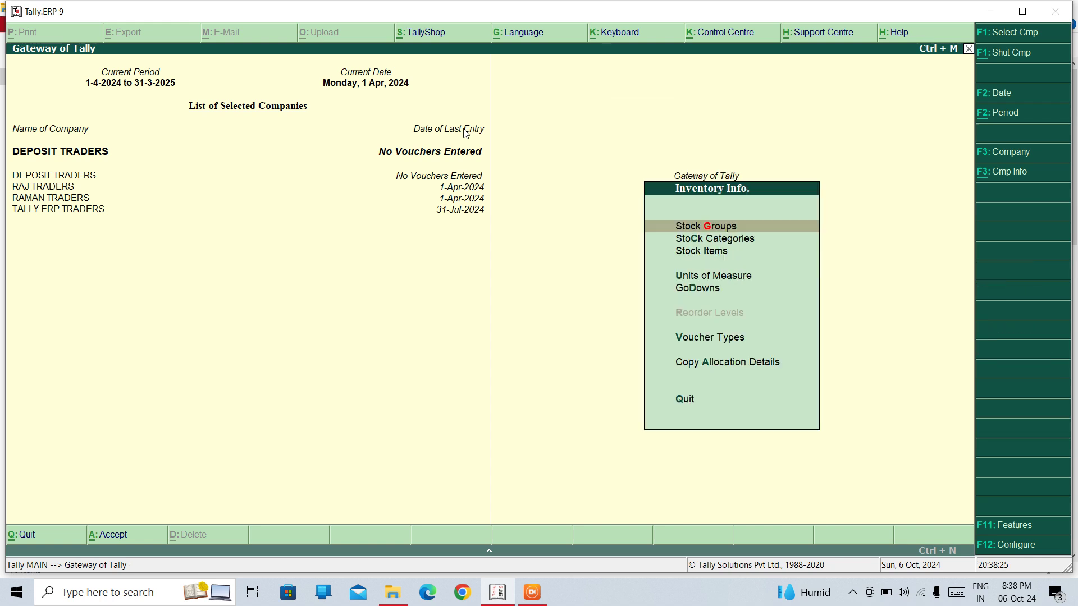
key("Down")
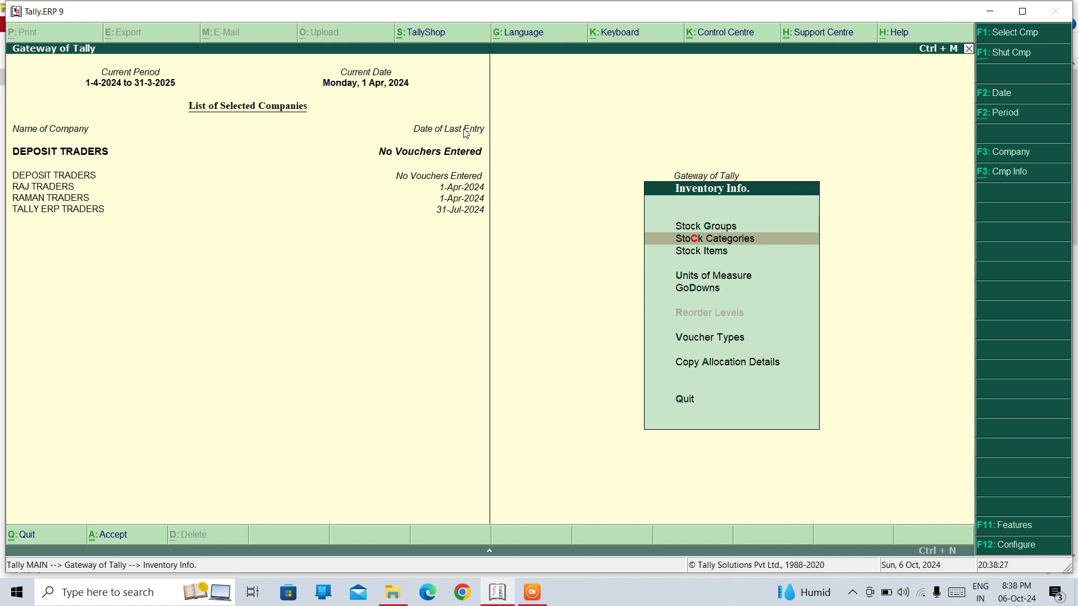
key("Down")
key("Return")
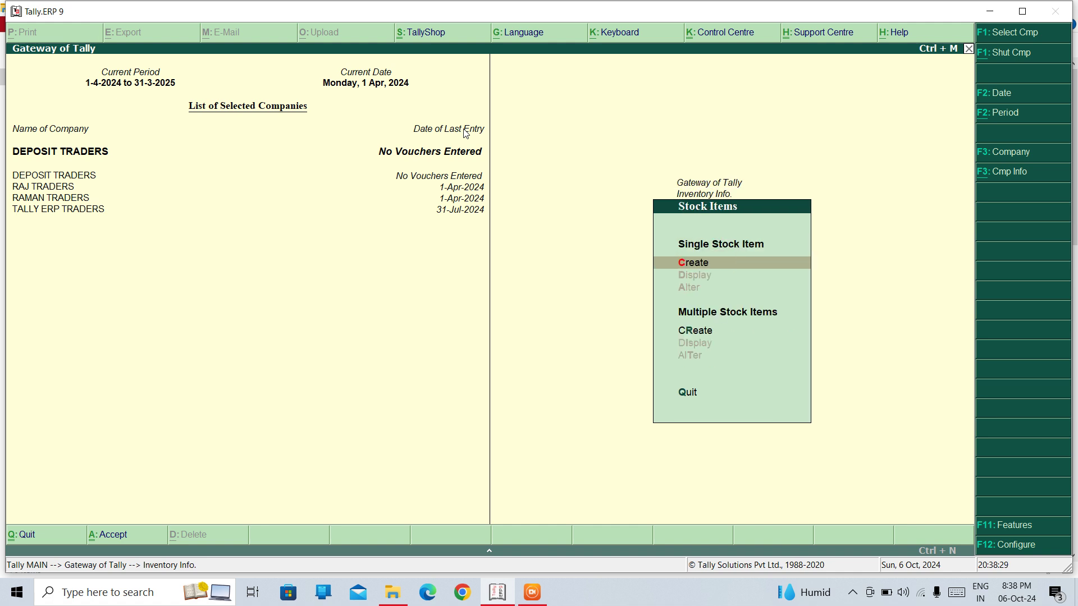
key("Return")
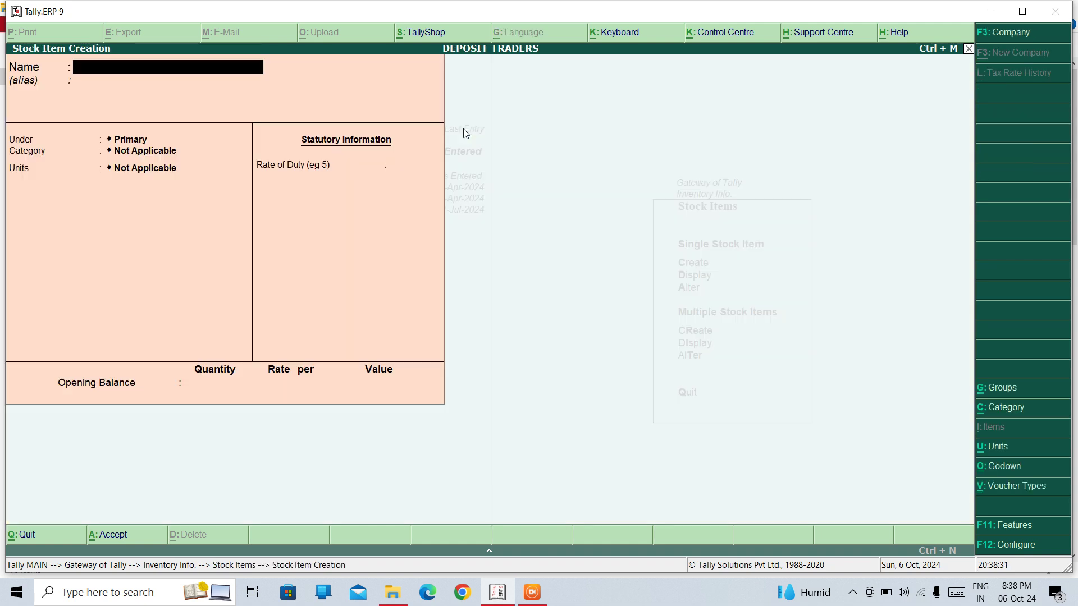
Name the item TV and create a new ELECTRONICS stock group under Primary for it
type("TV")
key("Return")
key("Return")
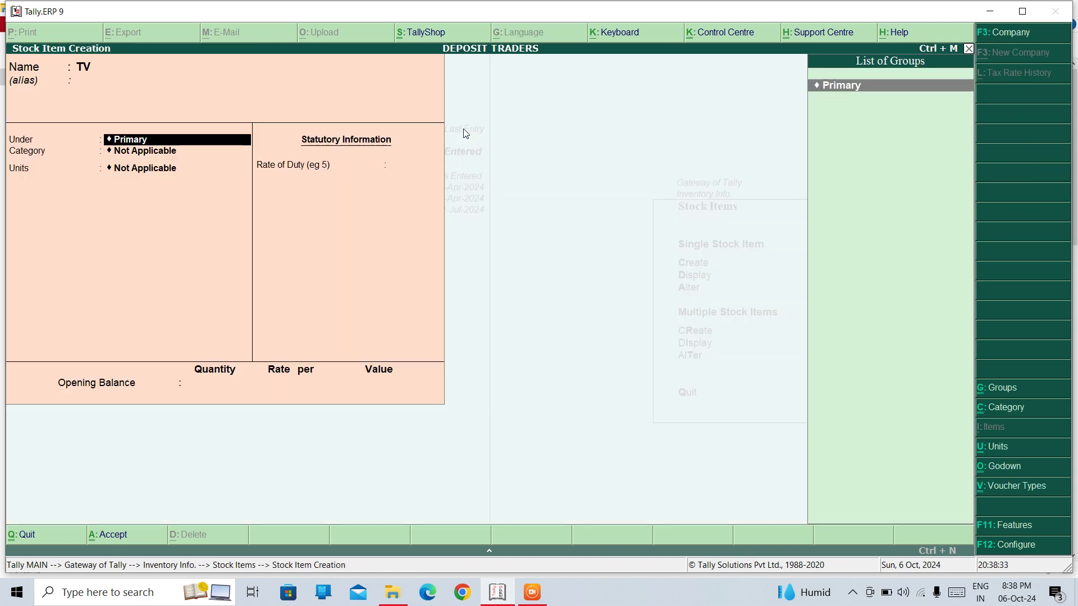
key("alt+c")
type("ELEC")
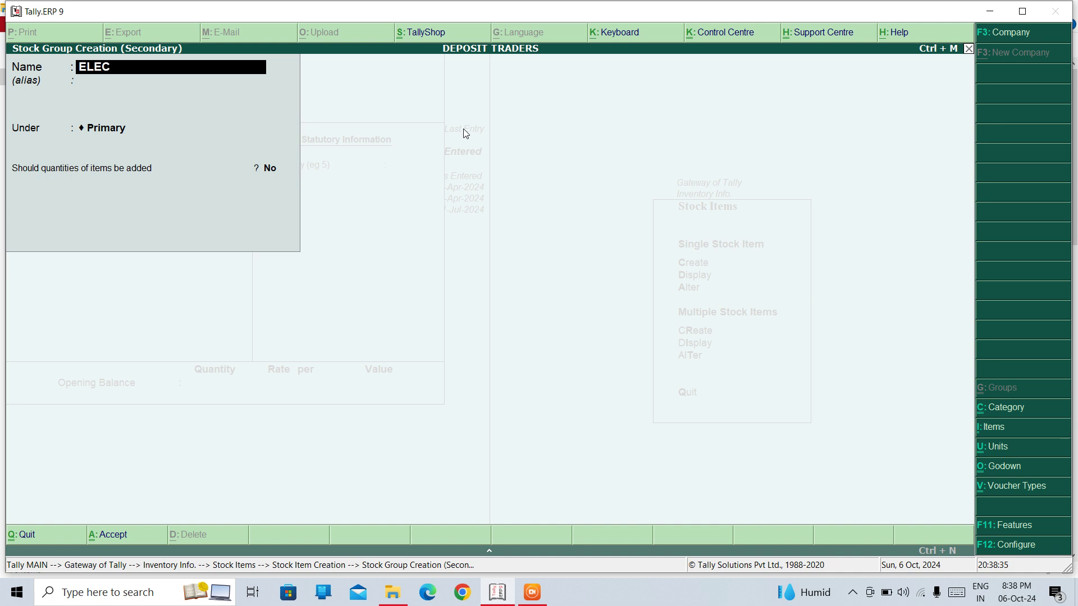
type("TRONICS")
key("Return")
key("Return")
key("Return")
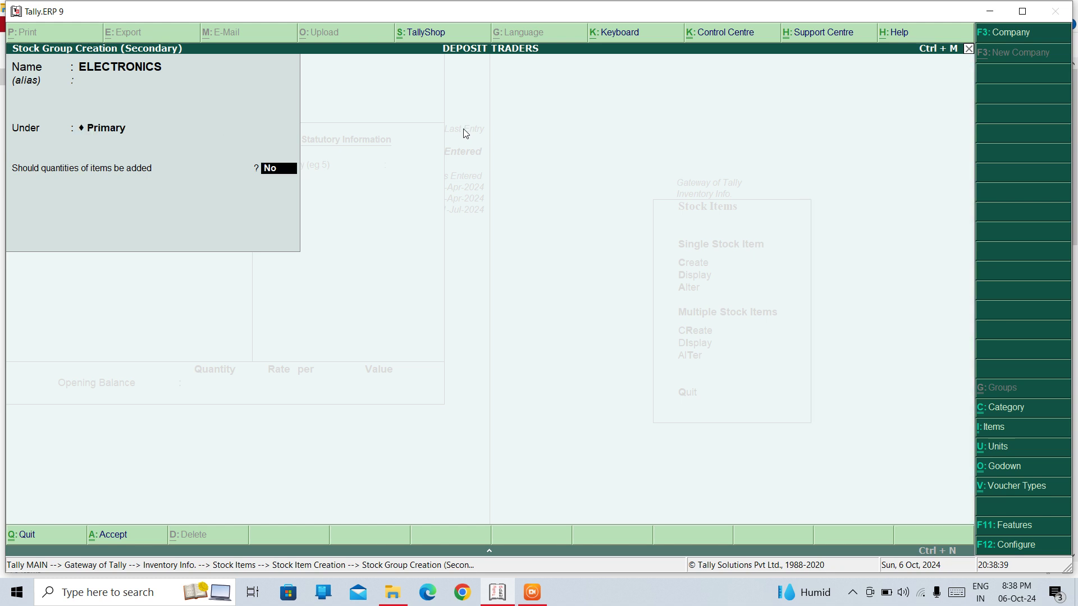
key("Return")
key("Return")
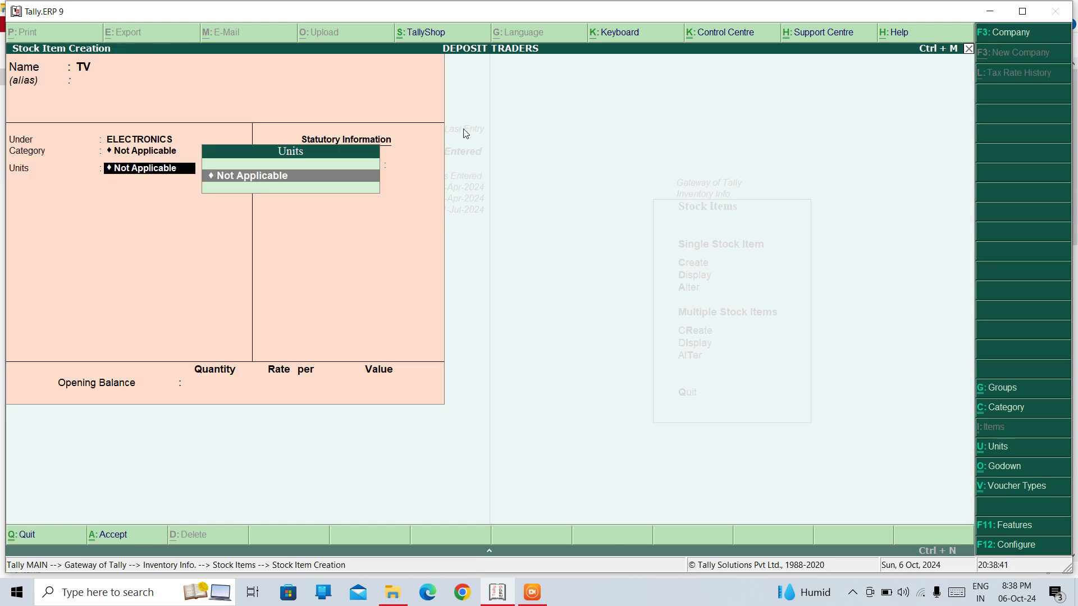
Create the PCS (PIECES) unit for TV and save the stock item
key("alt+c")
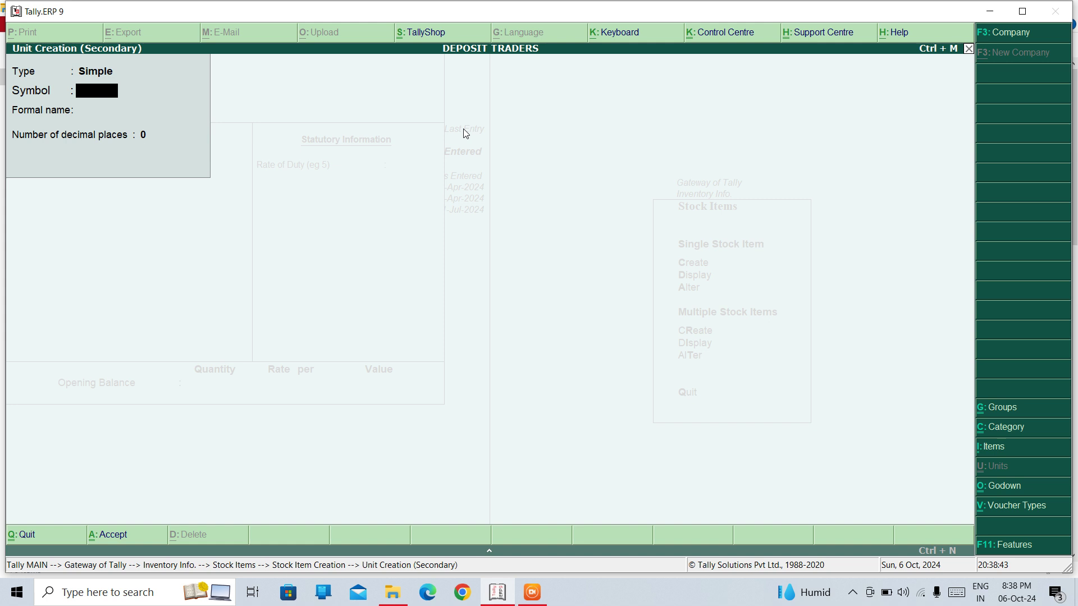
type("PCS")
key("Return")
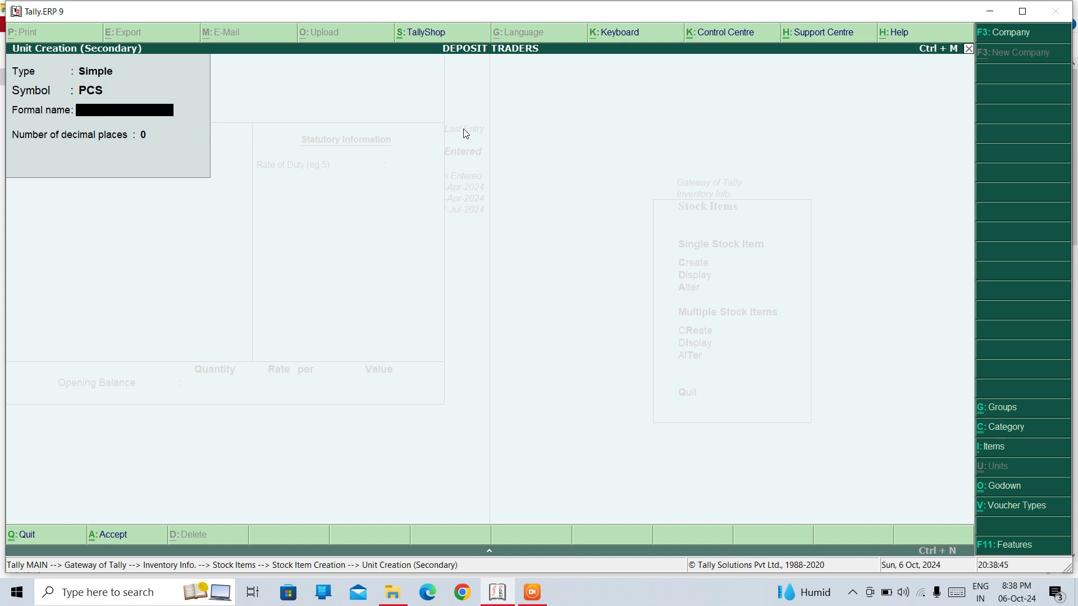
type("PIECES")
key("Return")
key("Return")
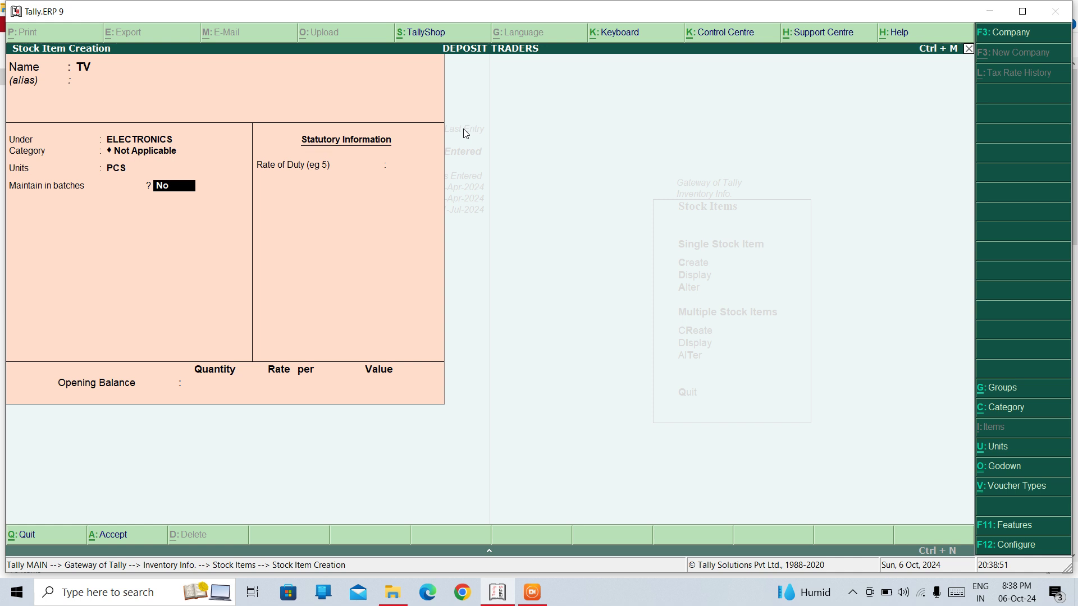
key("ctrl+a")
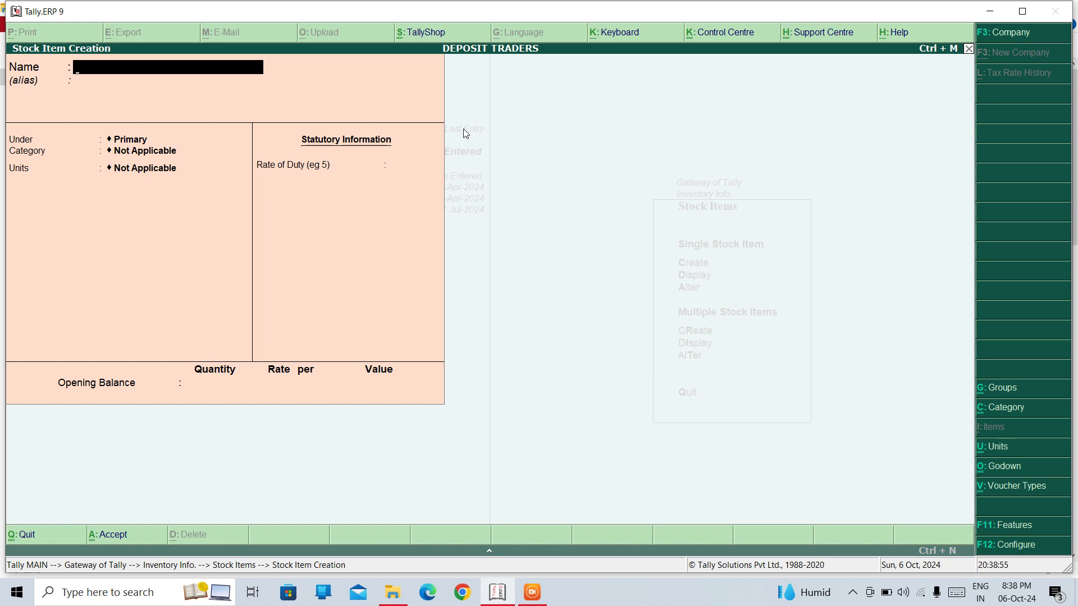
type("MOBLE")
Create and save the AC stock item under the ELECTRONICS group
key("BackSpace")
key("BackSpace")
key("BackSpace")
key("BackSpace")
key("BackSpace")
type("AC")
key("Return")
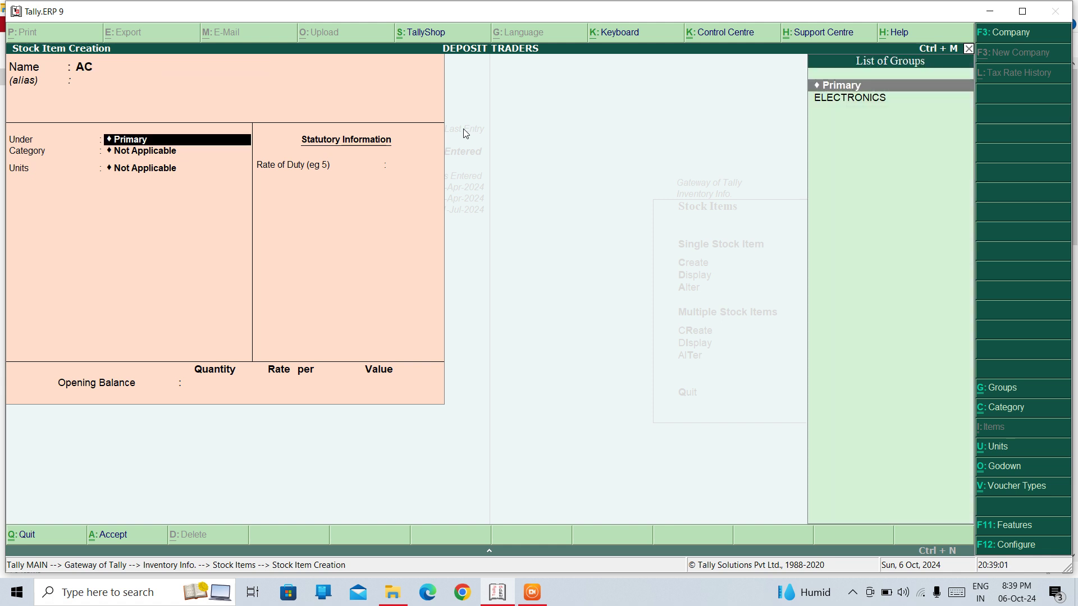
key("Down")
key("Return")
key("Return")
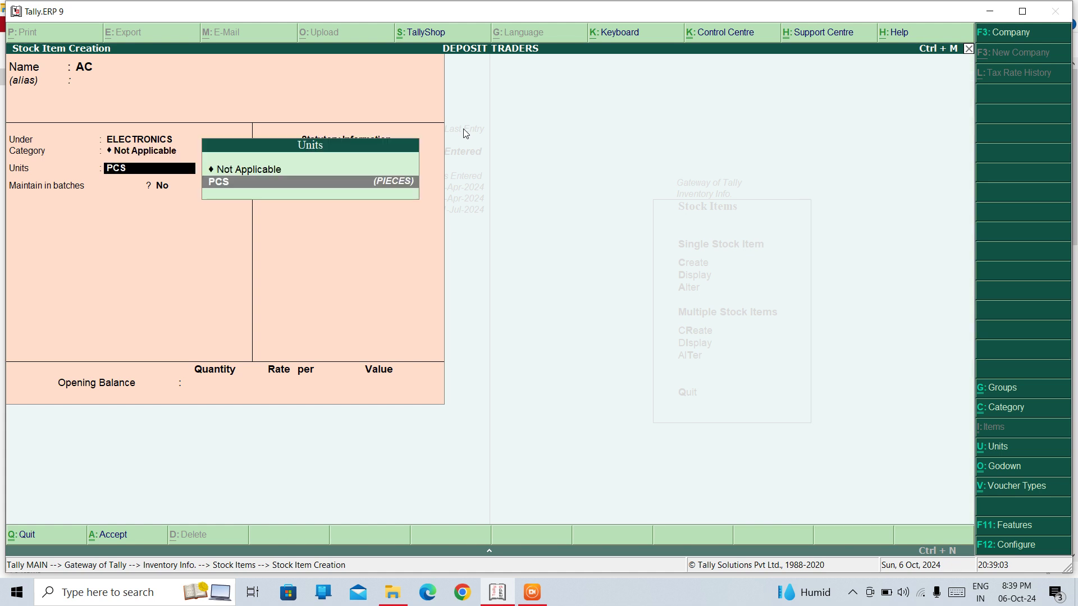
key("Return")
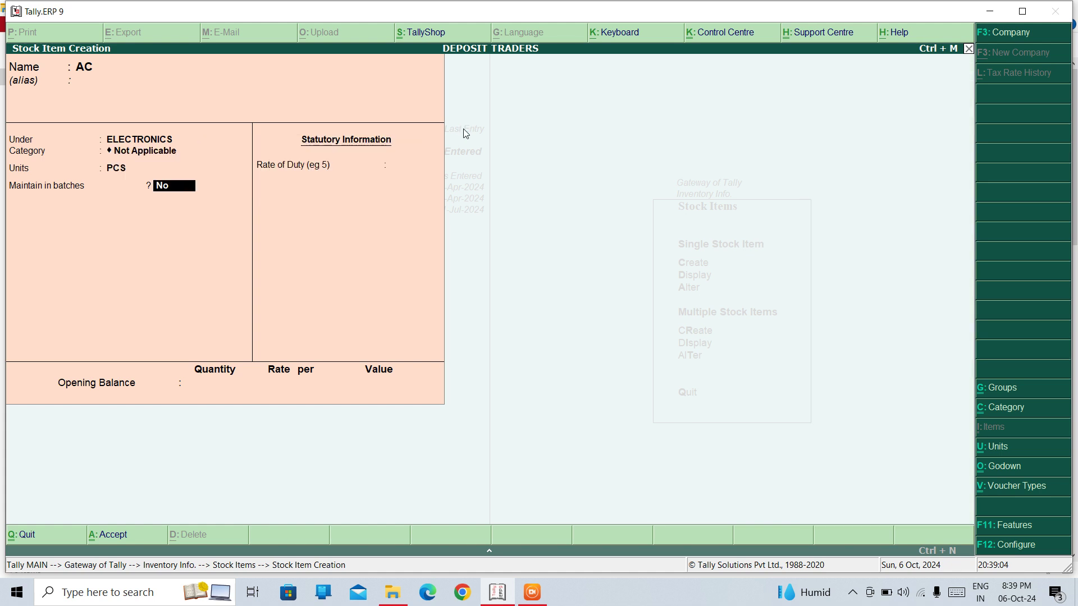
key("ctrl+a")
Quit stock item creation, start a DELHI godown, then erase it and back out
key("Escape")
key("y")
key("Escape")
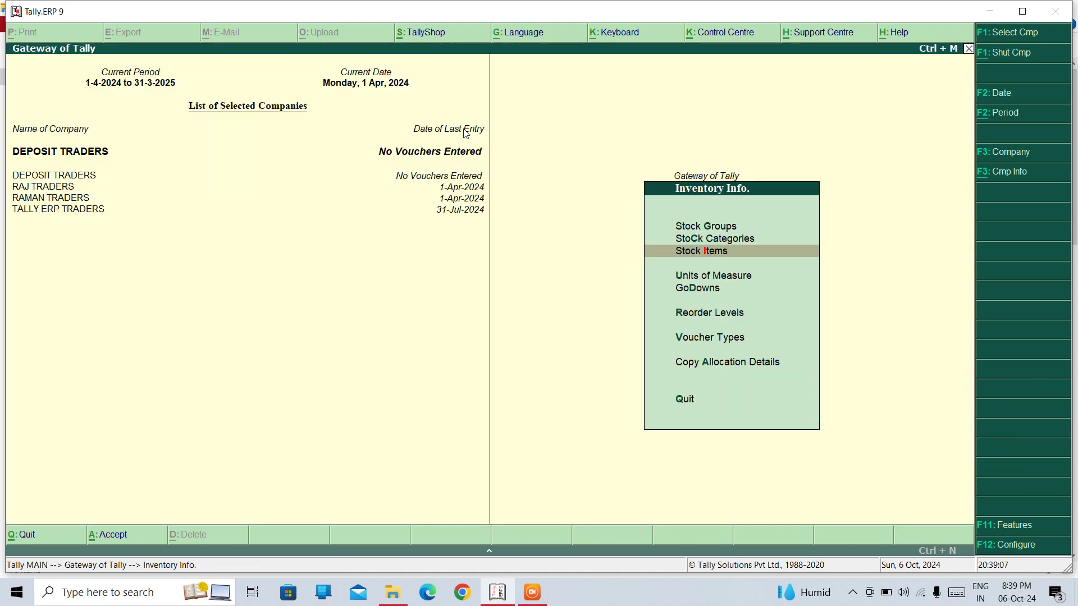
key("Down")
key("Down")
key("Return")
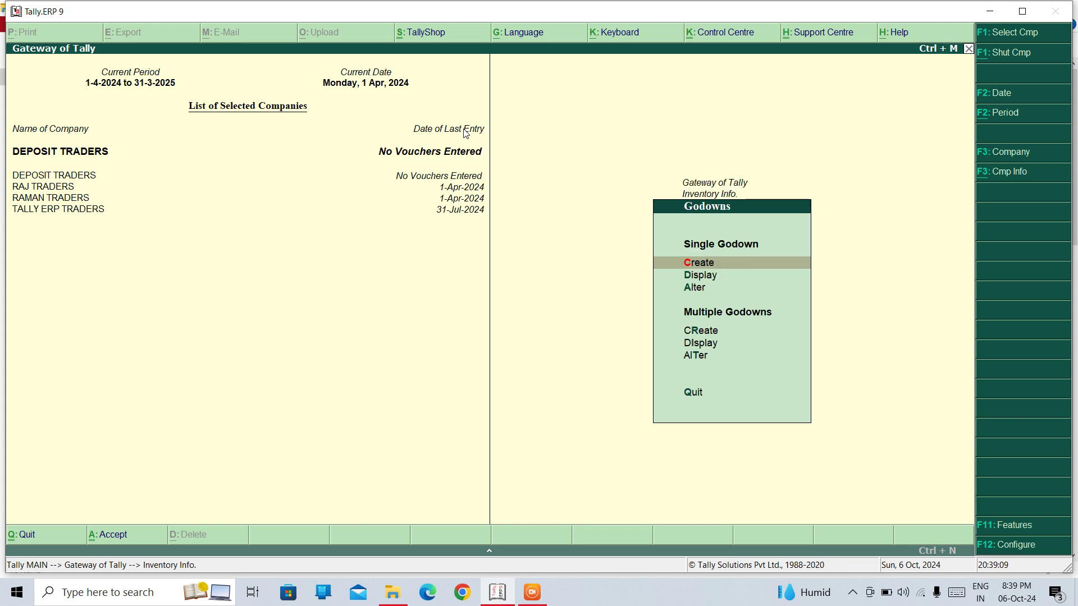
key("Return")
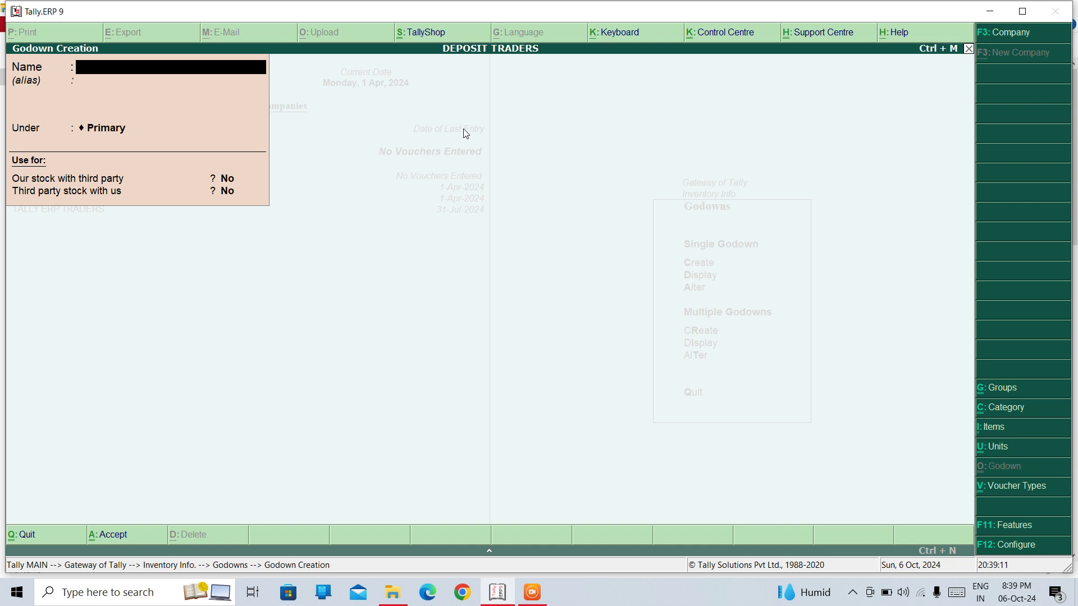
type("DELHI")
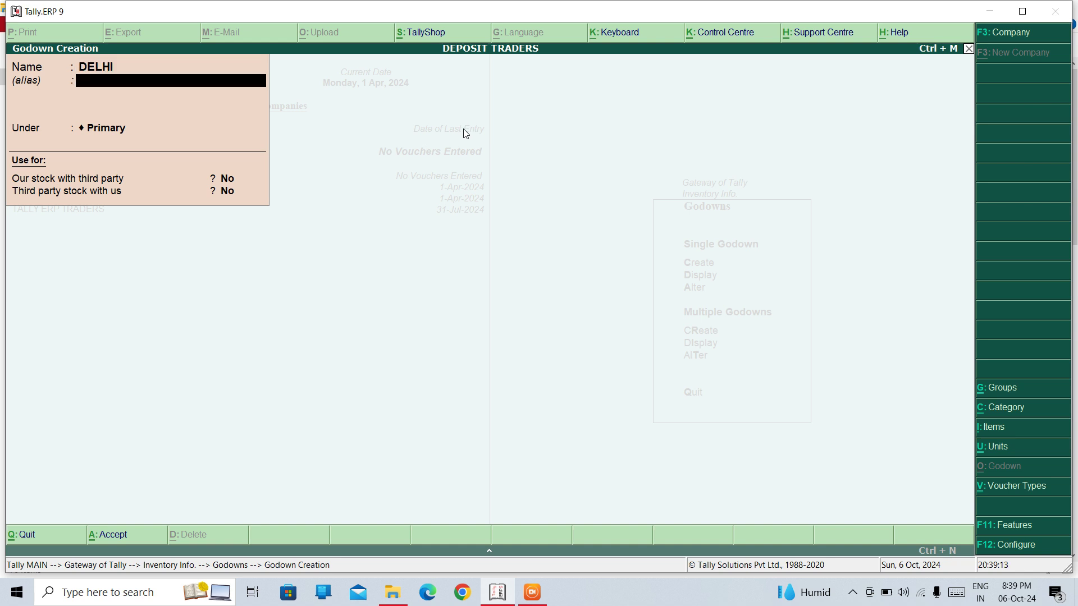
key("BackSpace")
key("BackSpace")
key("BackSpace")
key("BackSpace")
key("BackSpace")
key("Escape")
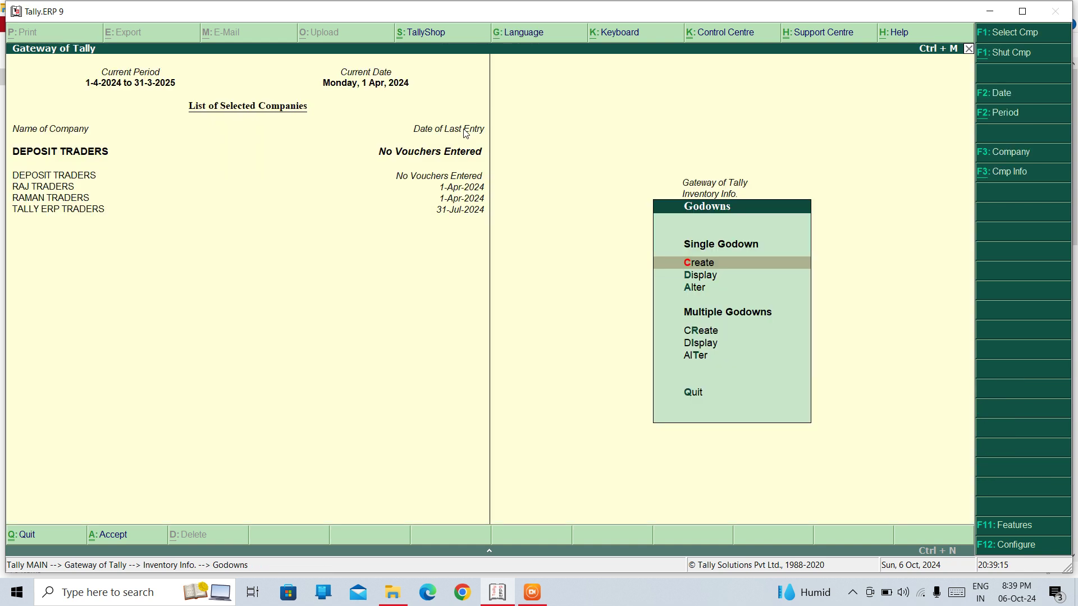
key("Escape")
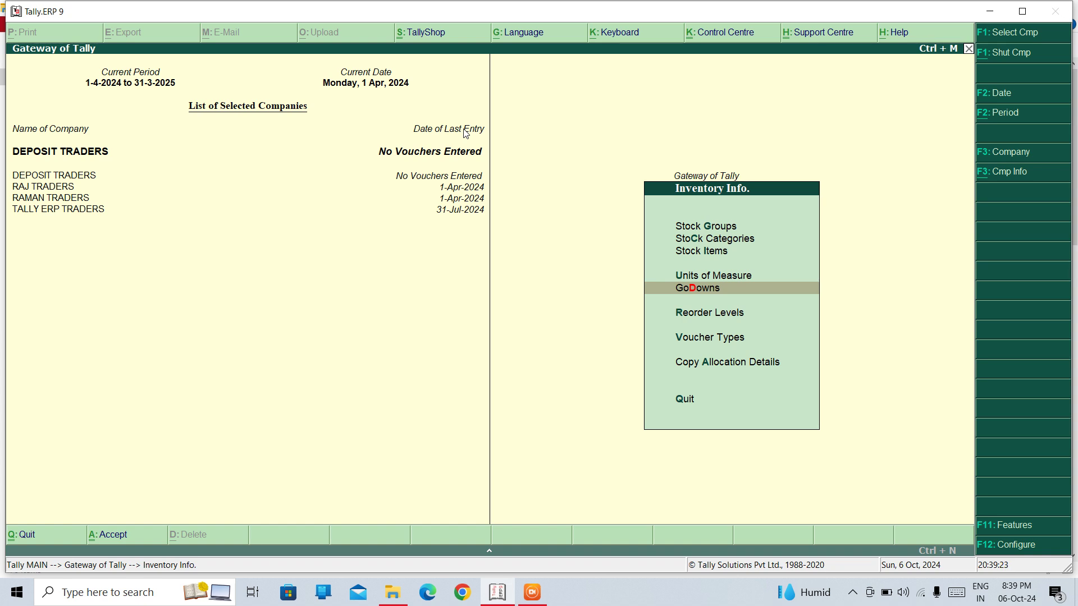
Open Accounting Vouchers and switch to a Receipt voucher
key("Escape")
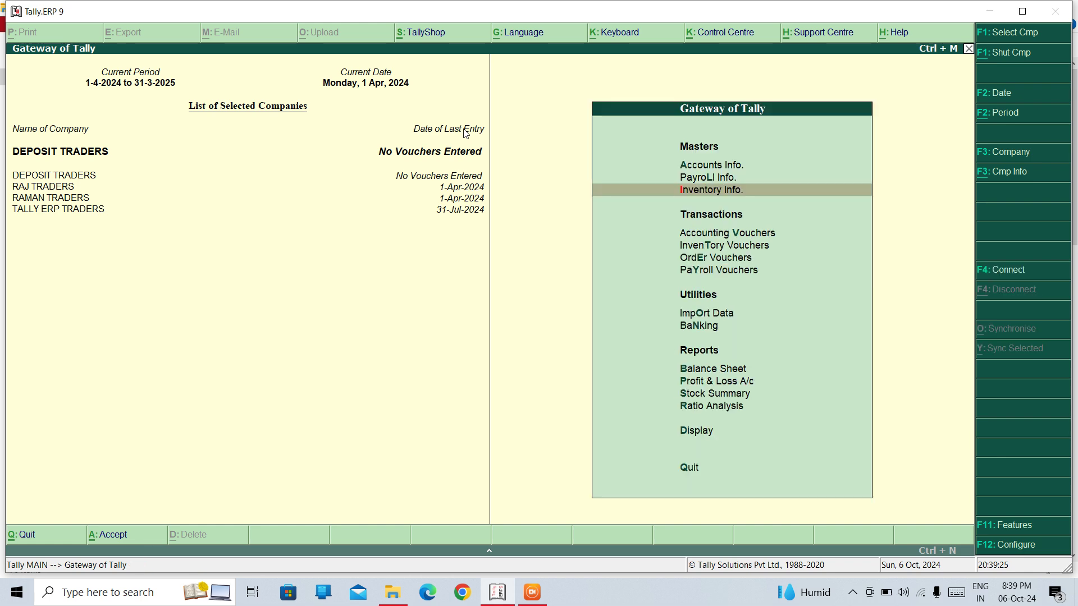
key("Down")
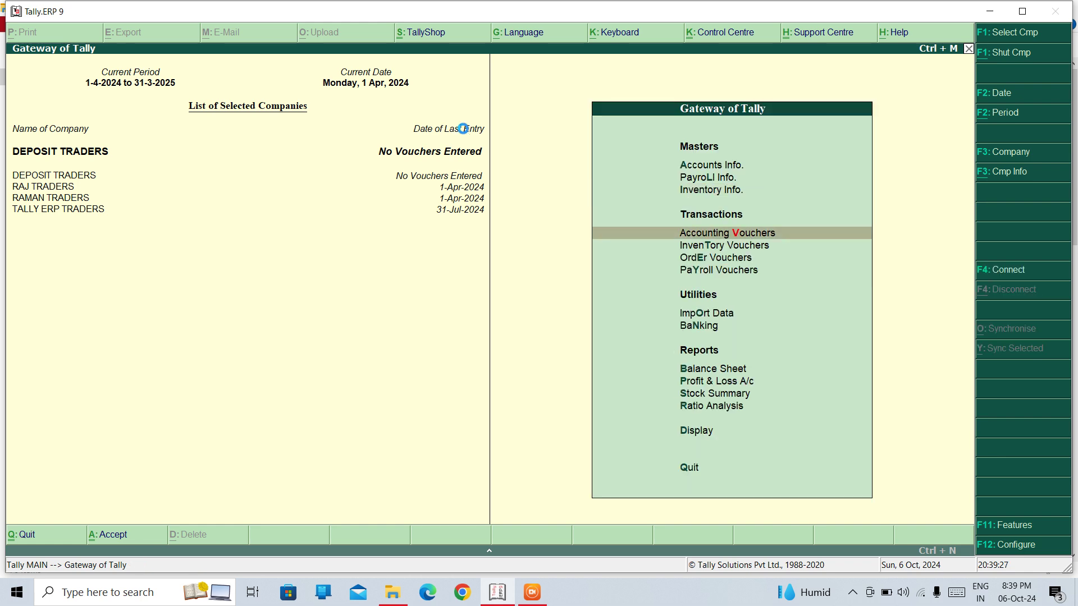
key("Return")
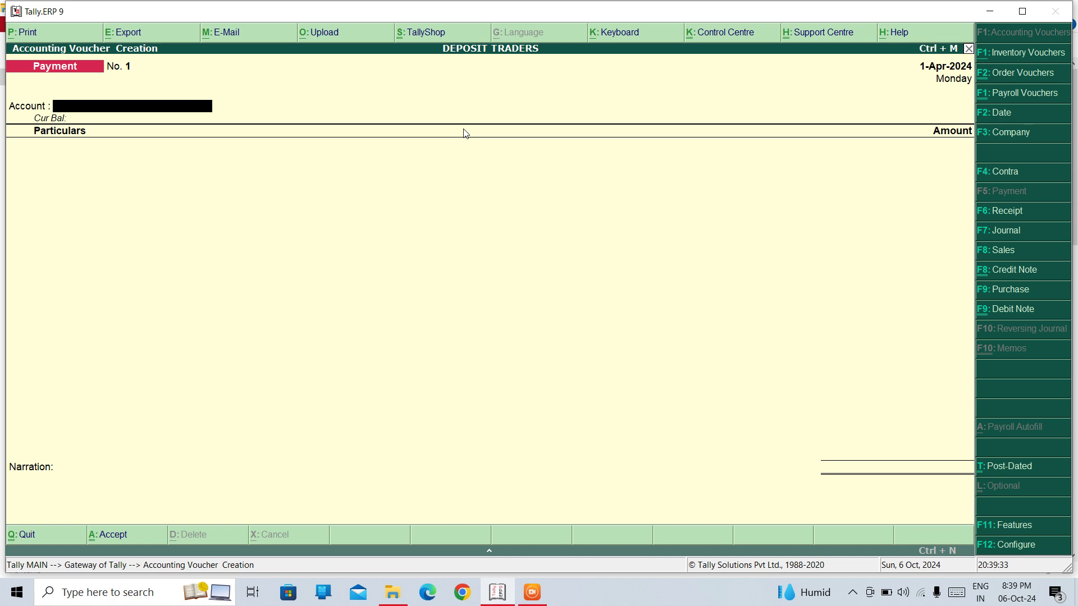
key("F6")
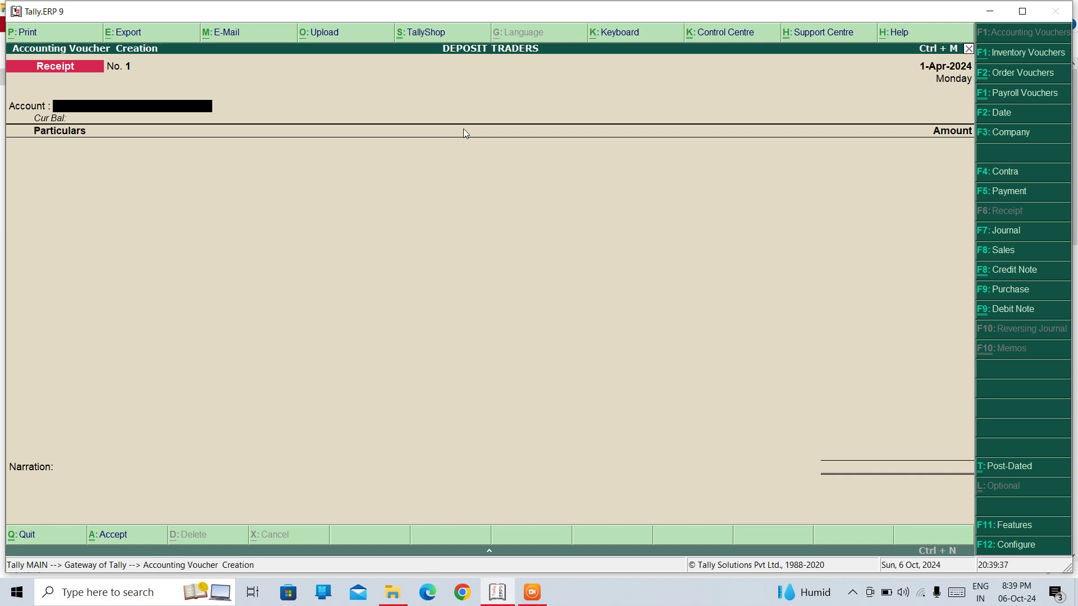
Set the Receipt configuration's 'Use single entry mode' to No
key("F12")
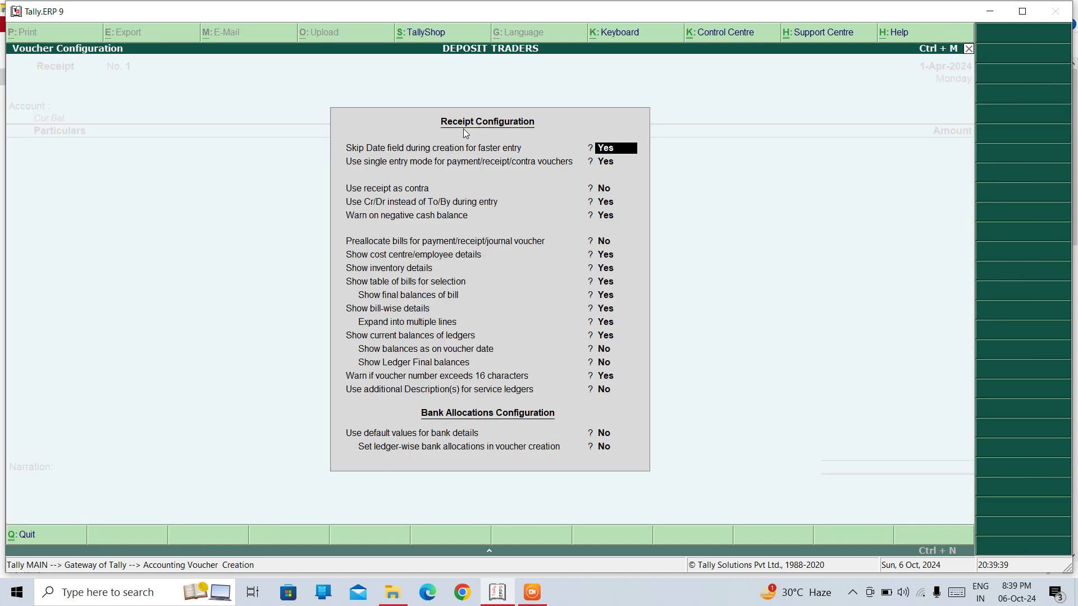
key("Return")
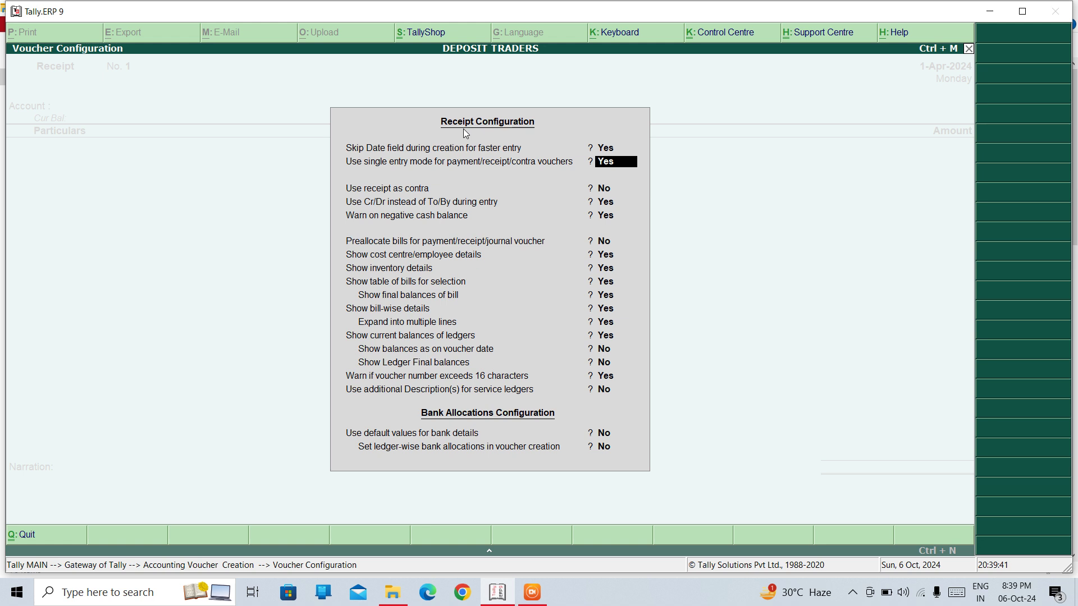
type("N")
key("Return")
key("ctrl+a")
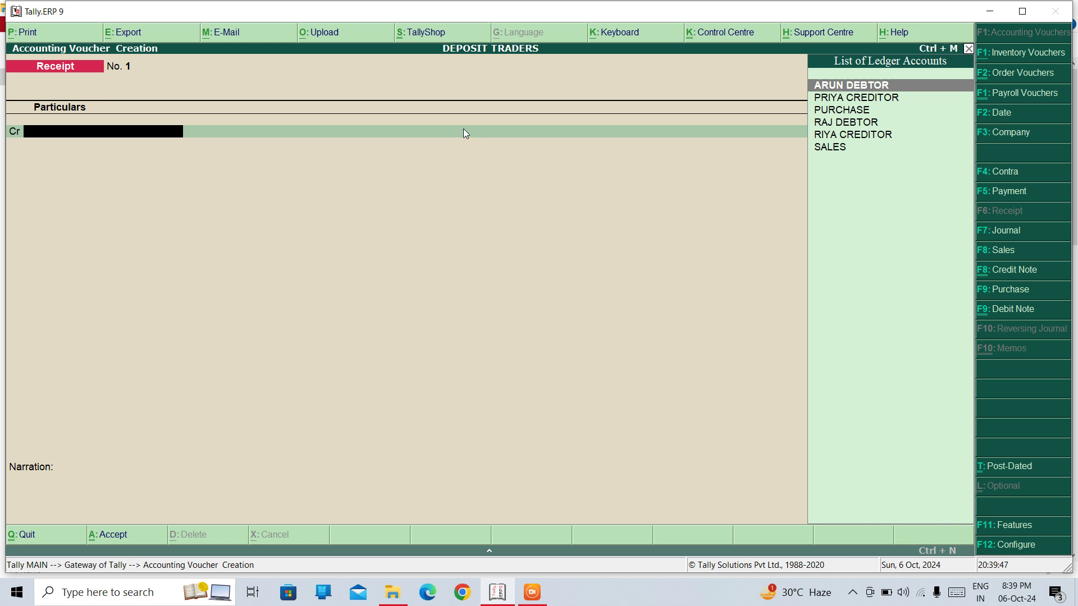
Create a CAPITAL ledger under Capital Account from within the receipt
type("Ca")
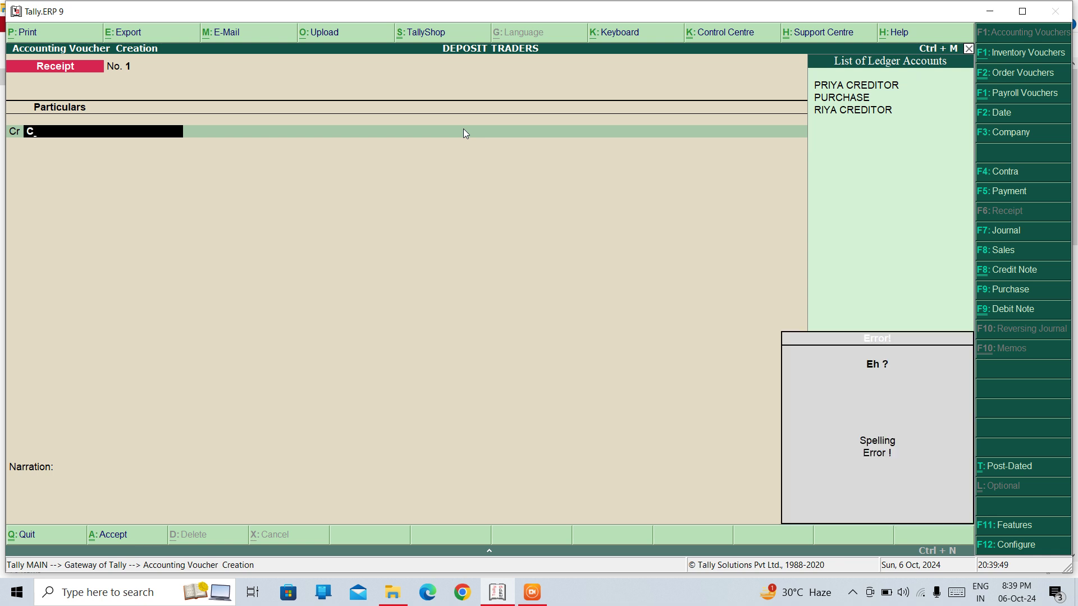
key("alt+c")
type("CAP")
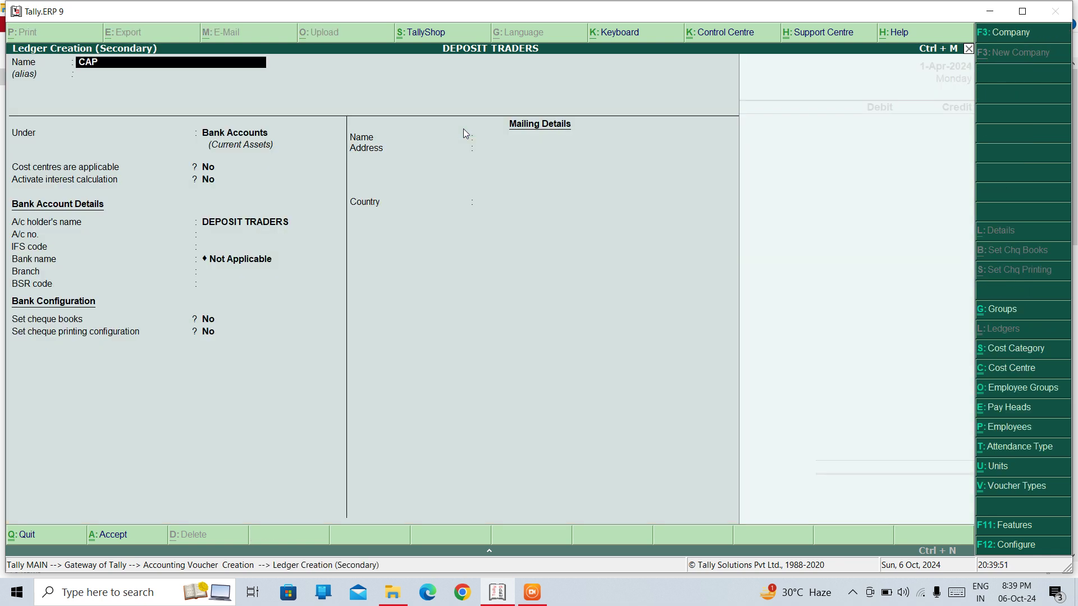
type("ITAL")
key("Return")
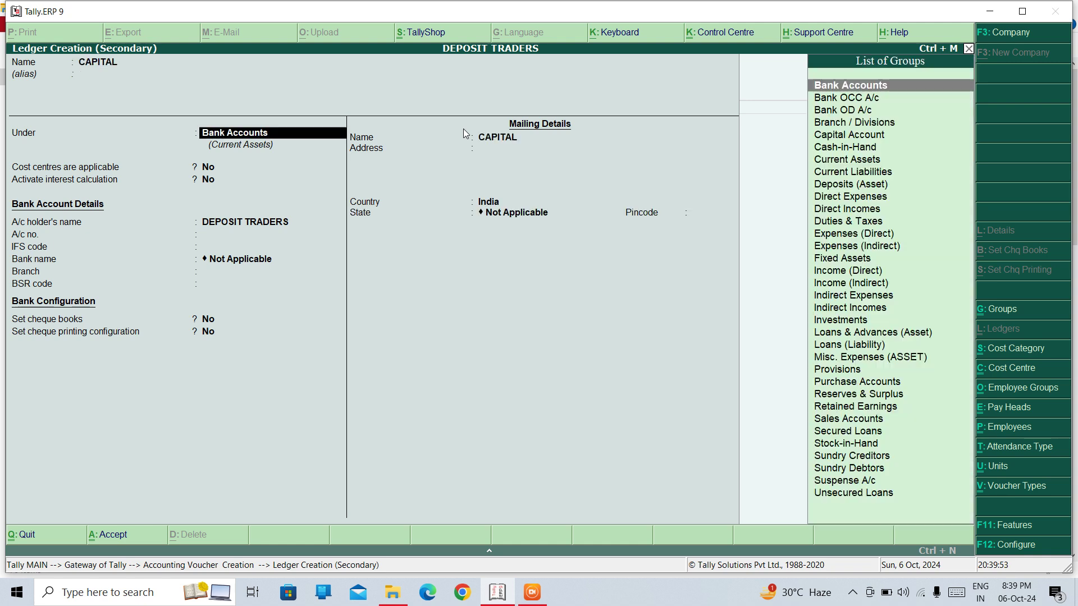
type("CAP")
key("Return")
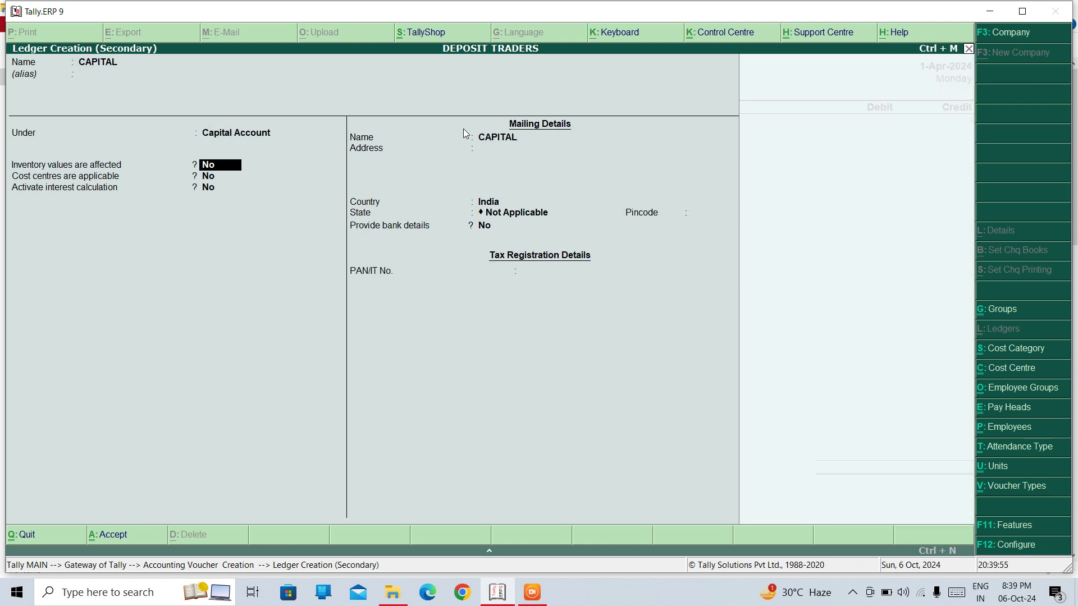
key("ctrl+a")
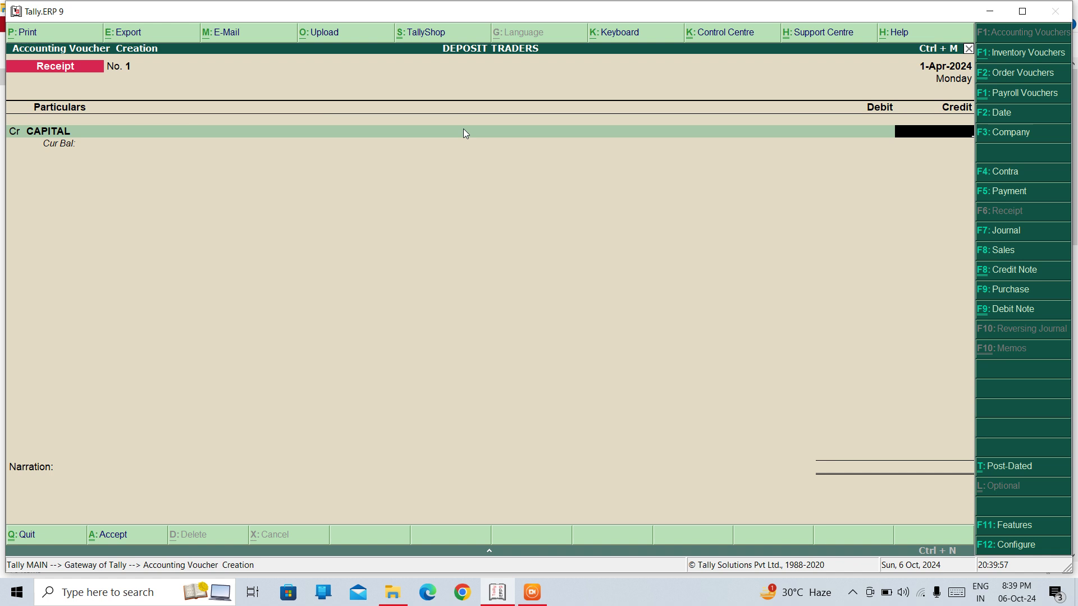
Credit CAPITAL 5,00,000, debit Cash the same amount, and save Receipt No. 1
type("500000")
key("Return")
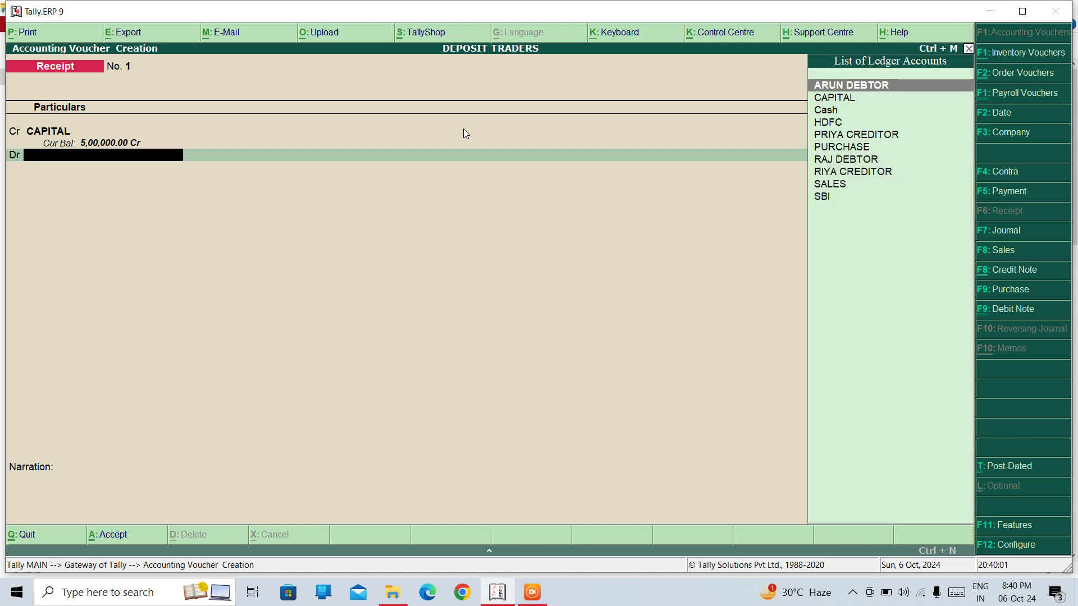
key("Down")
key("Down")
key("Return")
key("Return")
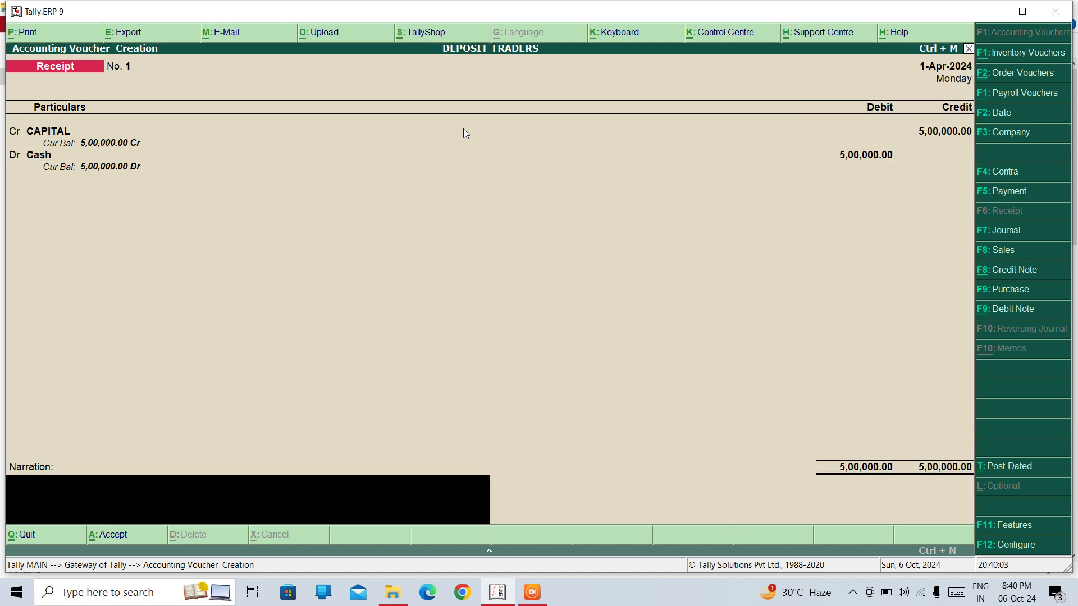
key("Return")
key("Return")
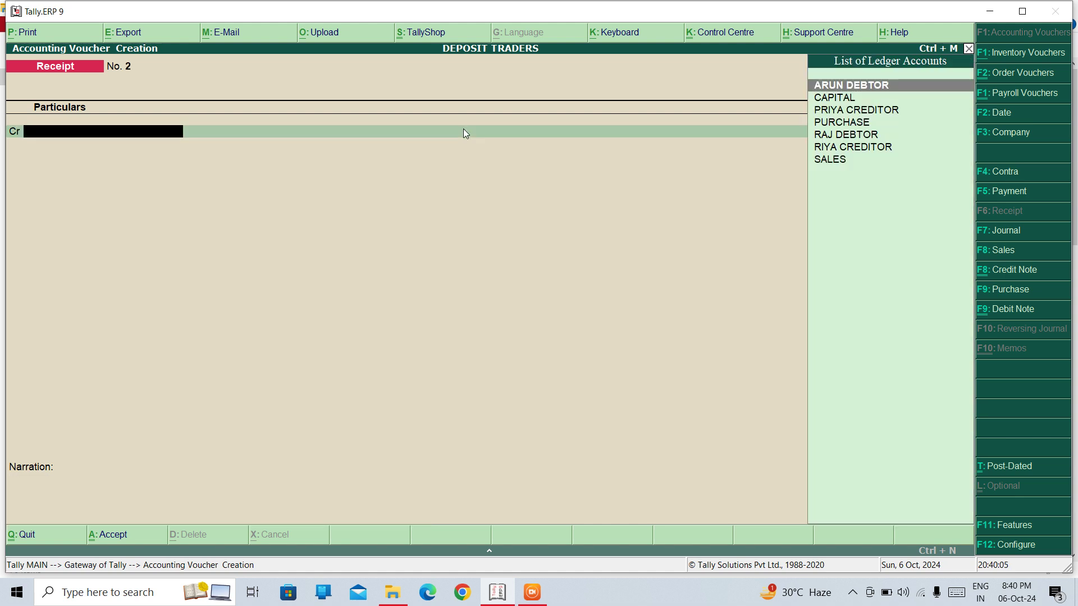
key("Escape")
Leave voucher entry and view the Balance Sheet, then the Profit & Loss A/c
key("Return")
key("Down")
key("Down")
key("Down")
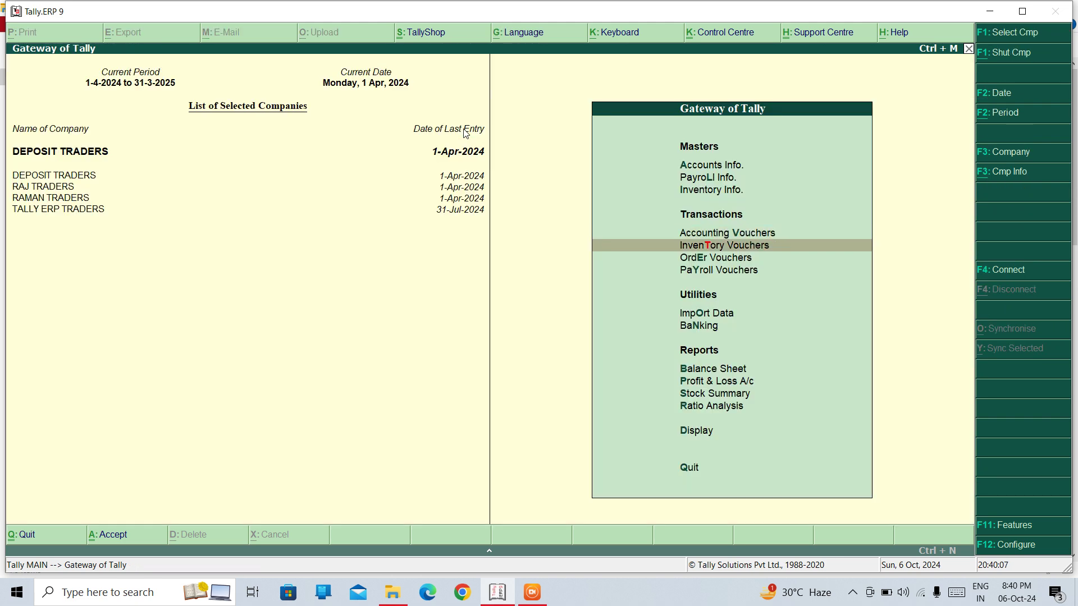
key("Down")
key("Down")
key("Down")
key("Up")
key("Return")
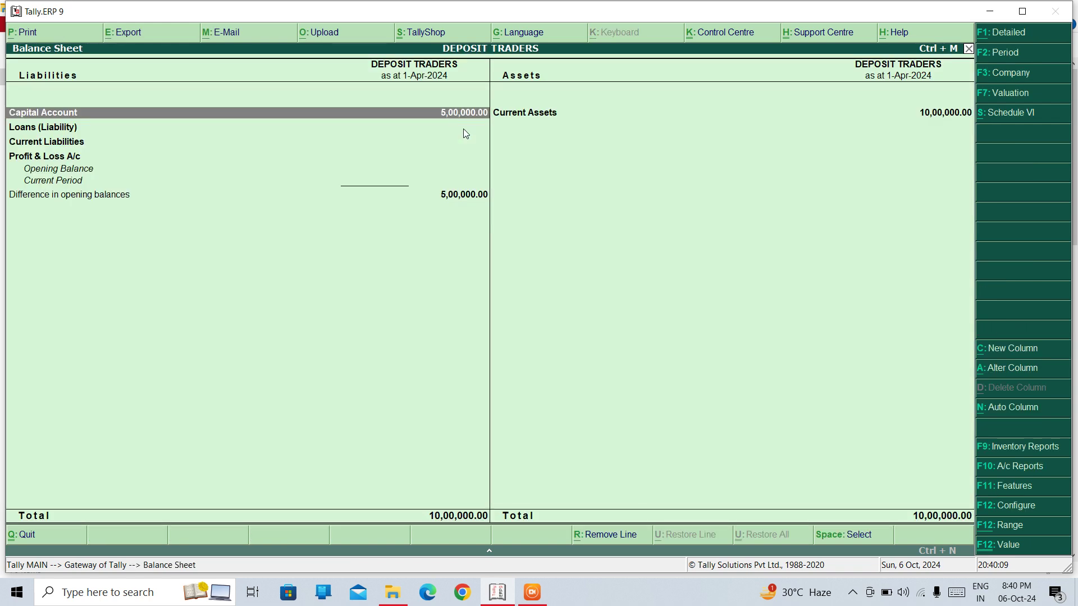
key("Escape")
key("Down")
key("Return")
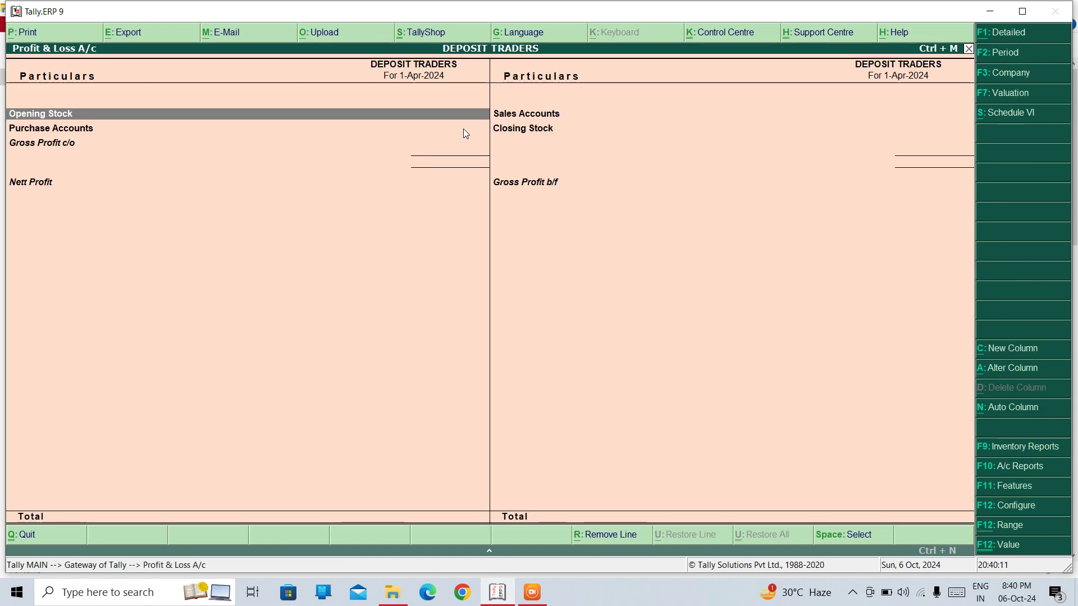
Exit the Profit & Loss report and go into Accounting Vouchers for Receipt No. 2
key("Escape")
key("Up")
key("Up")
key("Up")
key("Up")
key("Up")
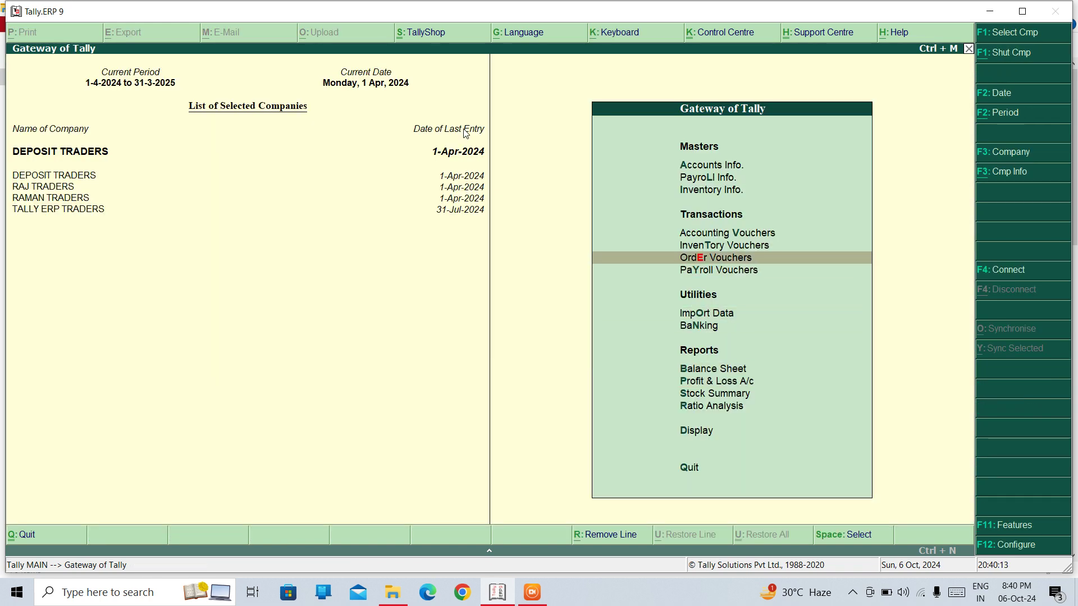
key("Up")
key("Up")
key("Return")
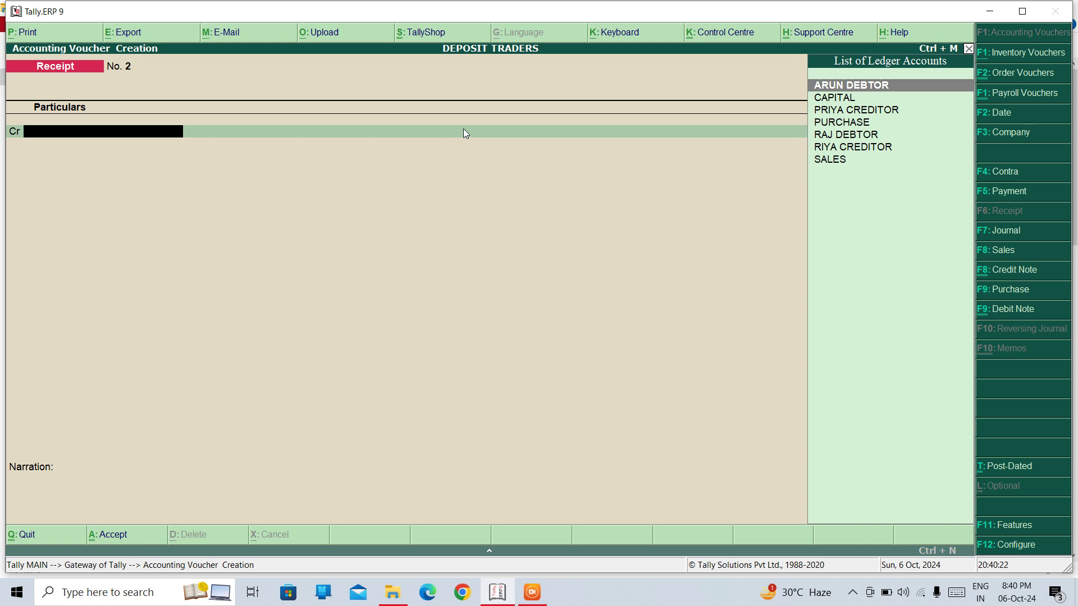
Switch to a Purchase voucher with supplier invoice 1 and the creditor ledger as supplier
key("F9")
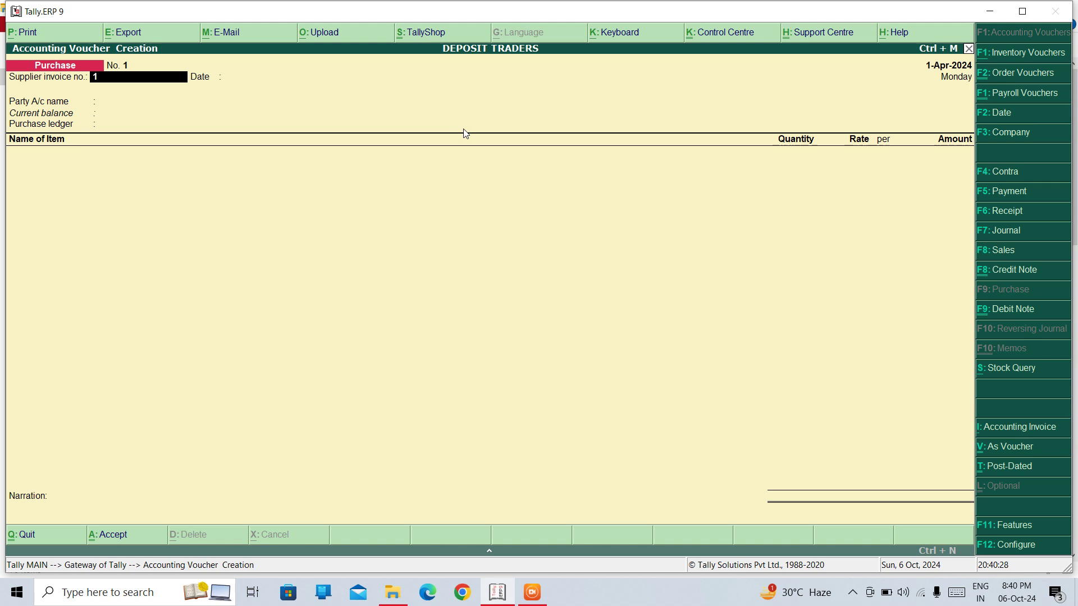
type("2")
key("Return")
type("1")
key("BackSpace")
key("BackSpace")
key("Return")
key("Return")
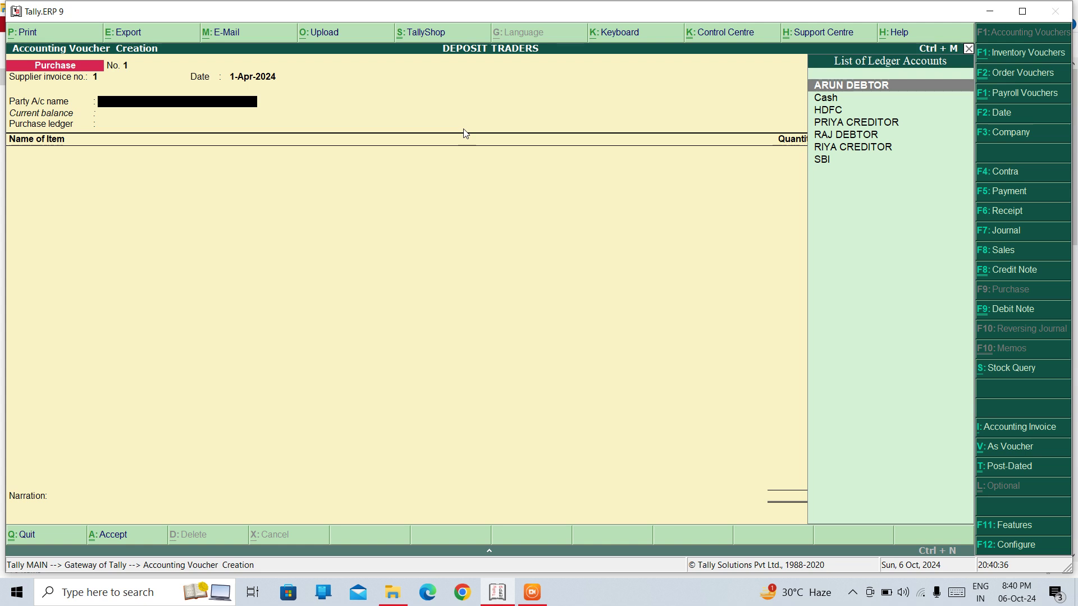
key("Down")
key("Down")
key("Down")
key("Down")
key("Down")
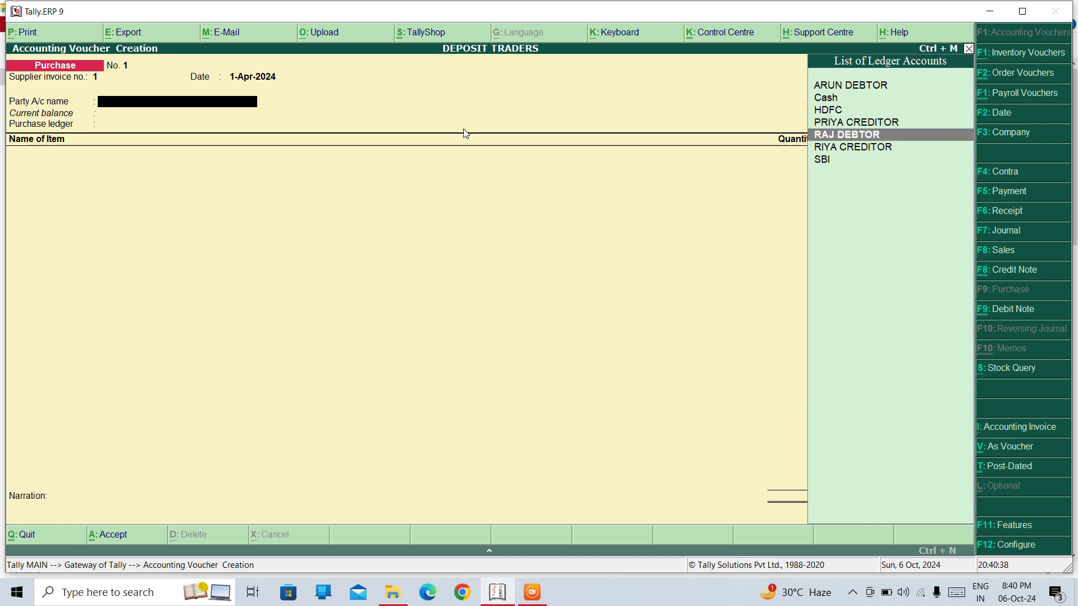
key("Return")
Keep PURCHASE as the purchase ledger and pick Tv as the first item
key("Return")
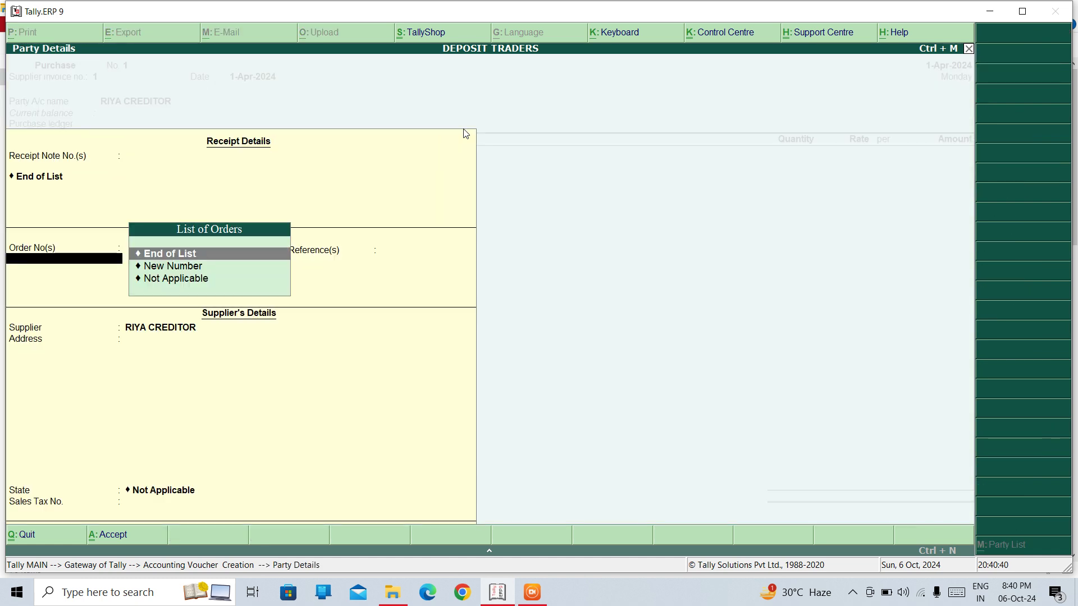
key("Return")
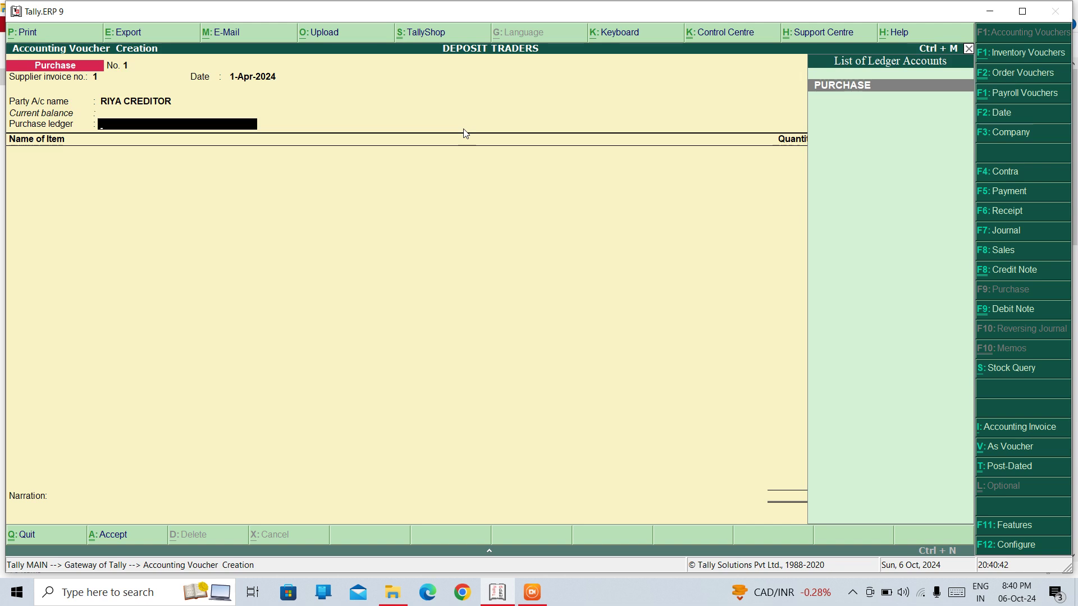
key("Return")
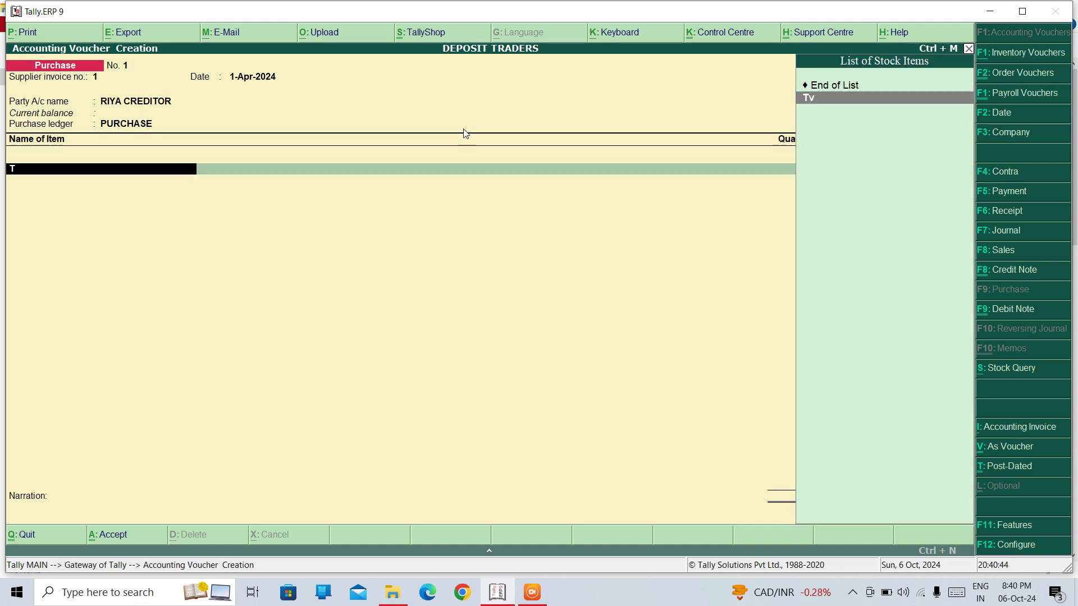
key("Return")
key("Return")
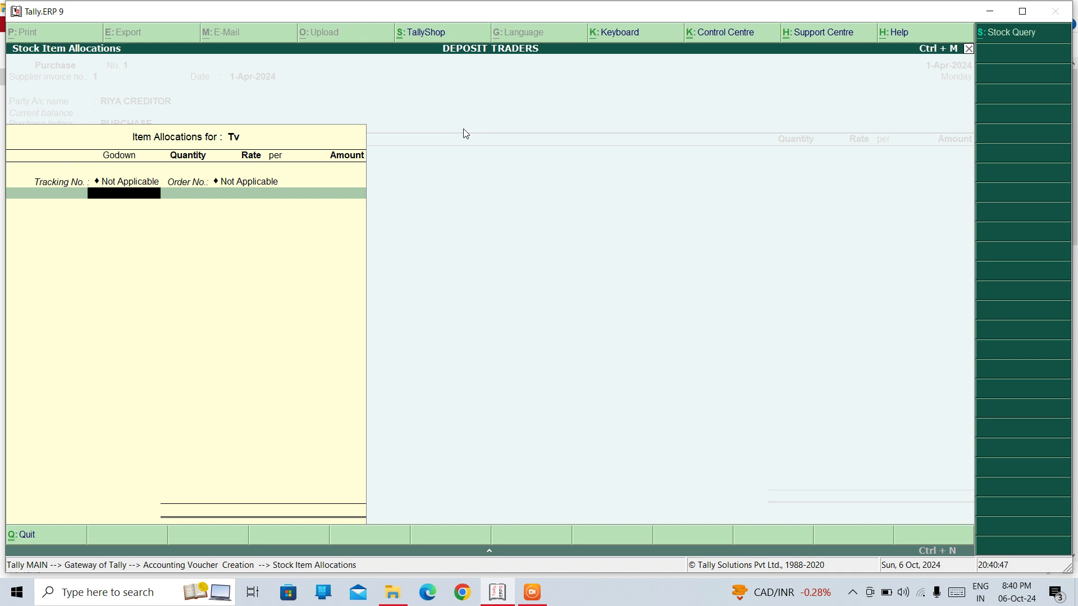
Begin Tv's DELHI godown allocation with quantity and rate, then go back to correct it
key("Return")
type("100")
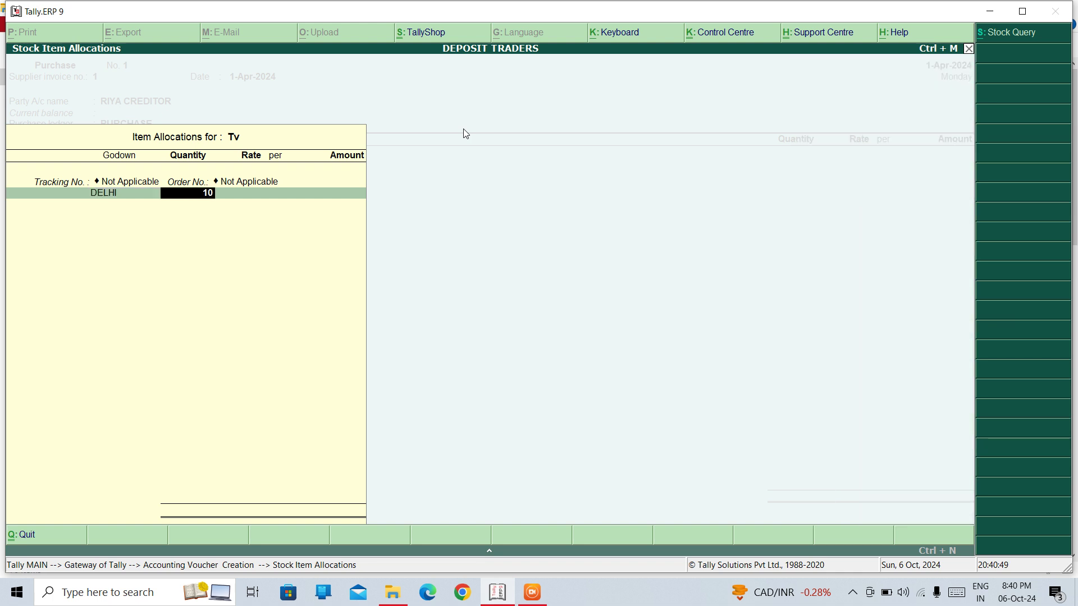
key("Return")
type("1")
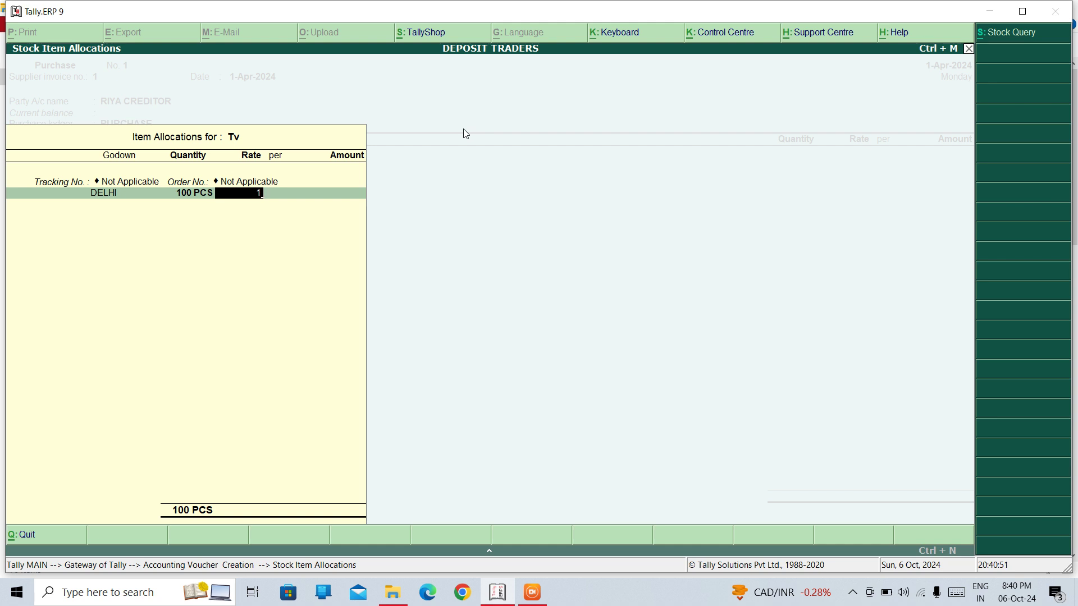
type("00")
key("Return")
key("Return")
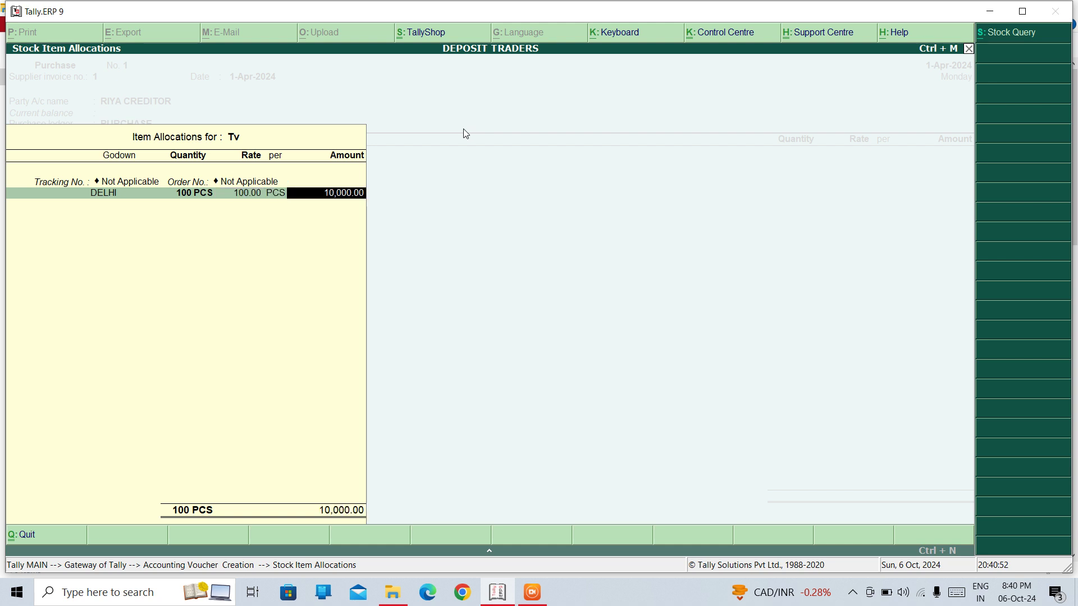
key("BackSpace")
key("BackSpace")
type("1000")
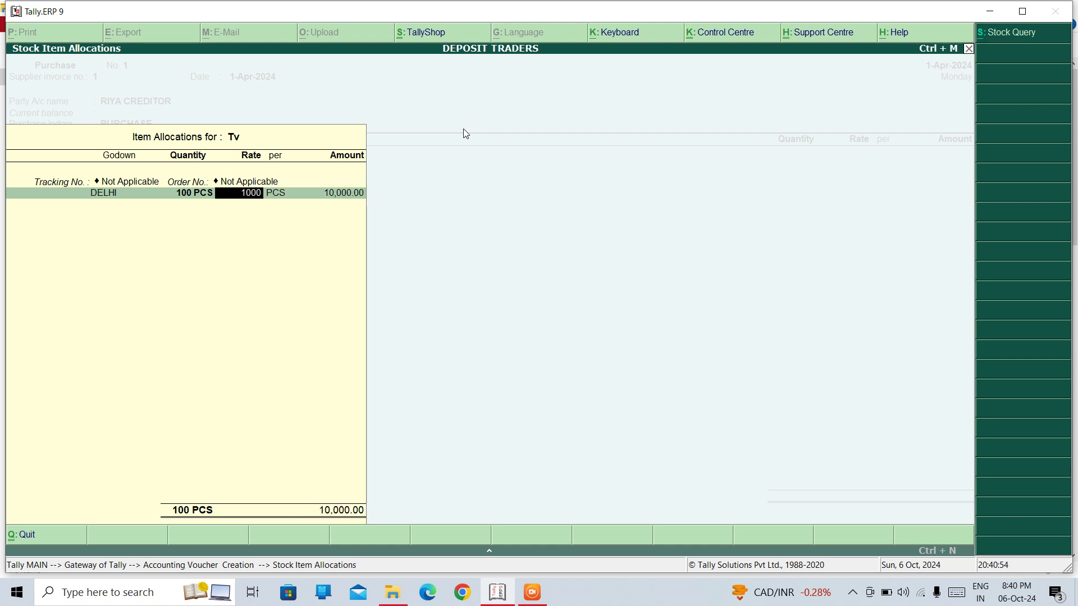
key("BackSpace")
key("BackSpace")
key("BackSpace")
key("BackSpace")
key("BackSpace")
key("BackSpace")
key("Return")
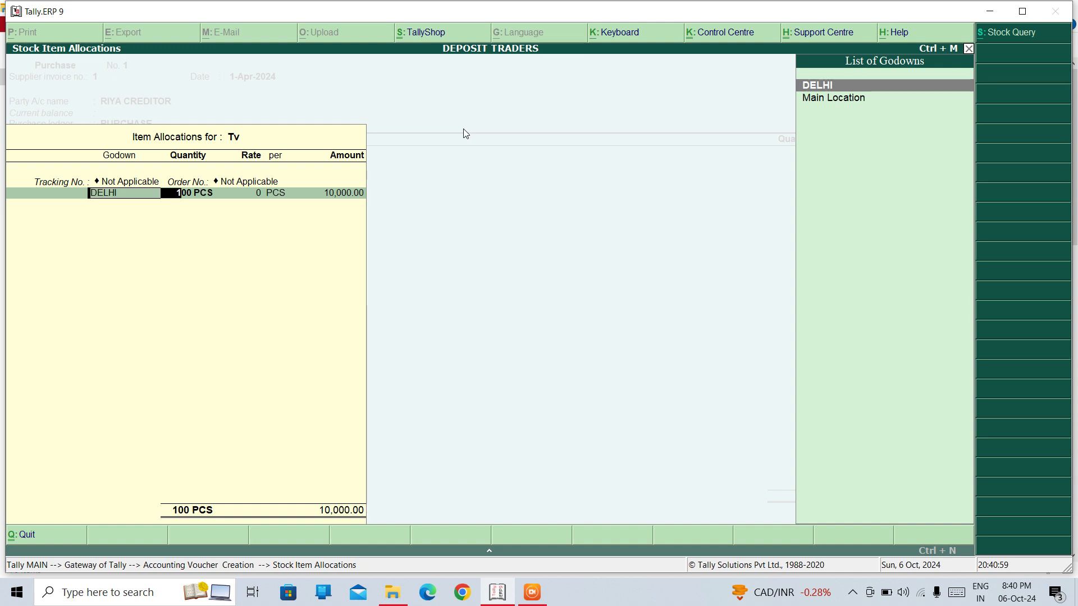
Fix the allocation to 100 PCS at 1,000.00 in DELHI, totalling 1,00,000.00
type("10")
key("Return")
type("1000")
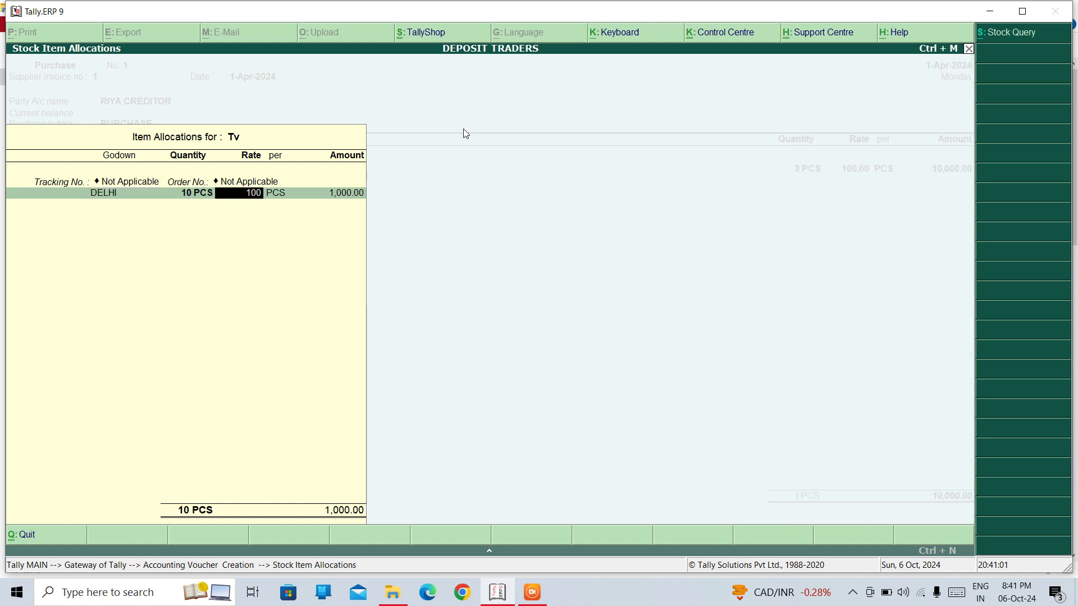
key("Return")
key("Return")
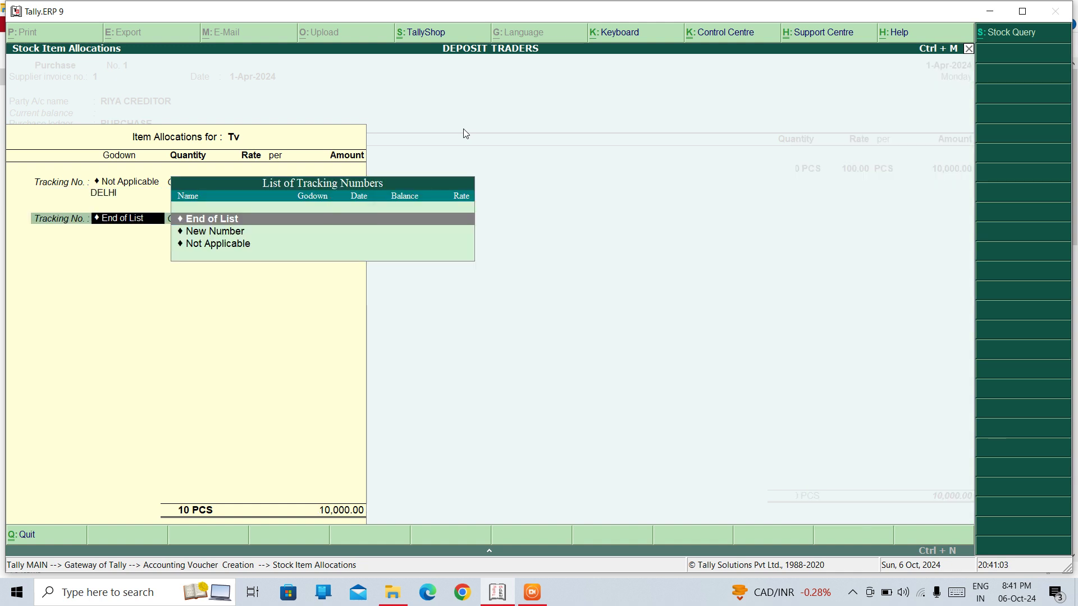
key("BackSpace")
key("BackSpace")
key("BackSpace")
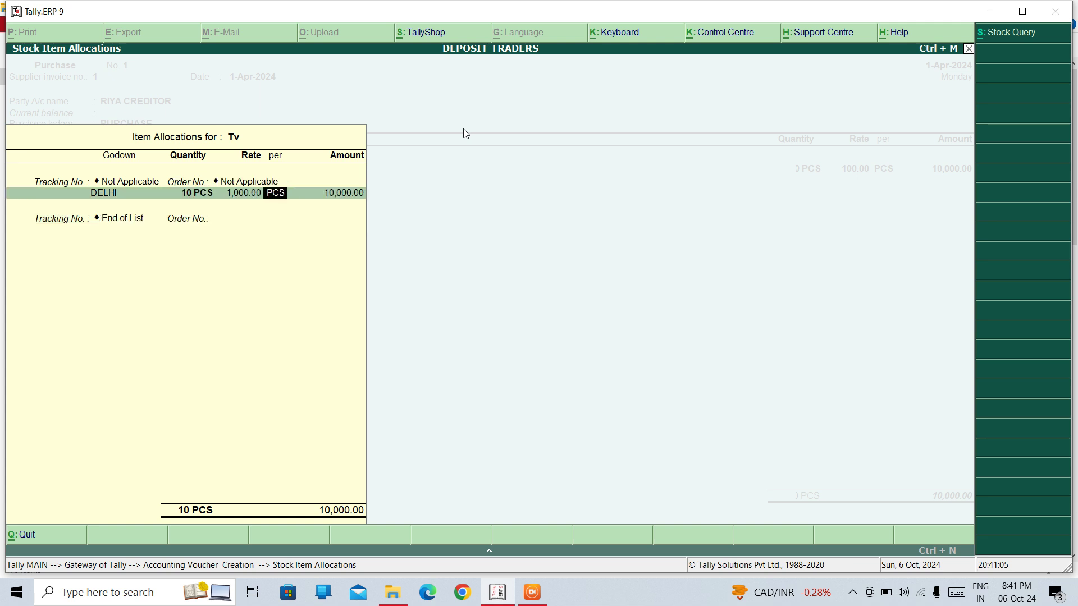
key("BackSpace")
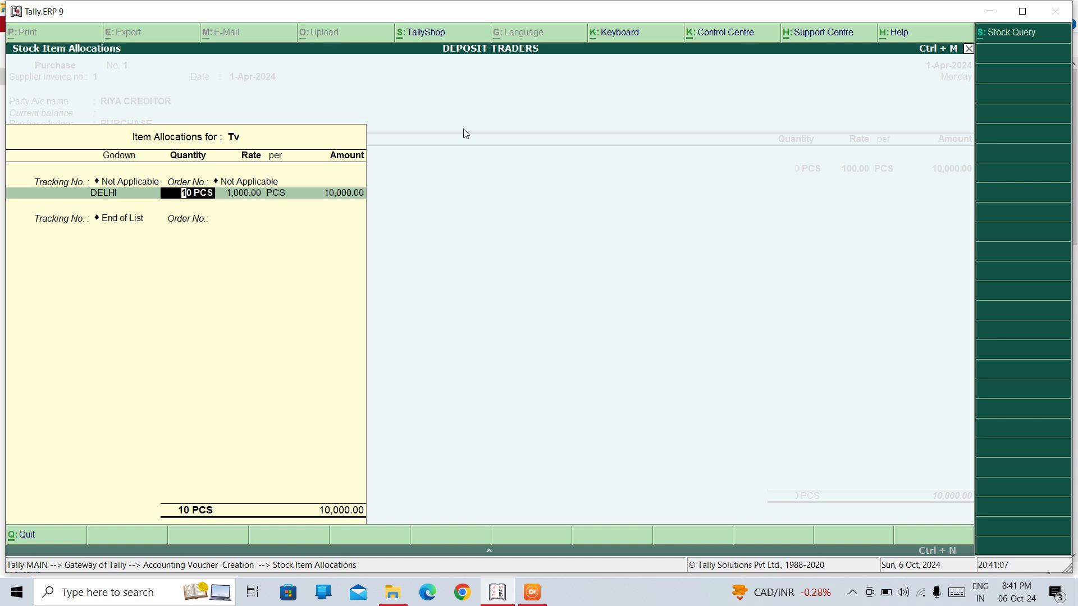
type("100")
key("Return")
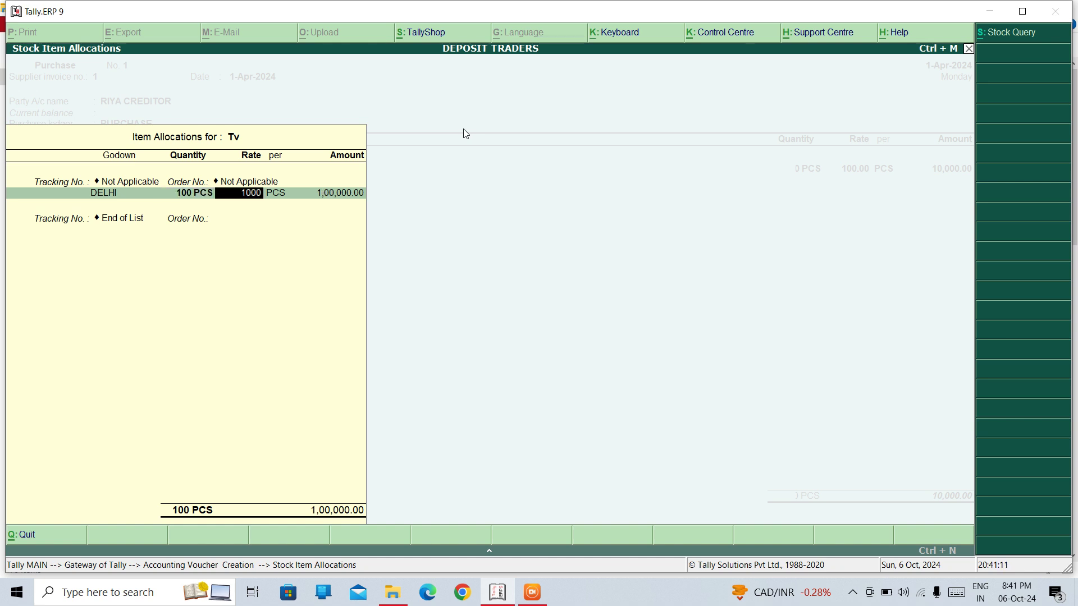
key("Return")
key("Return")
key("Return")
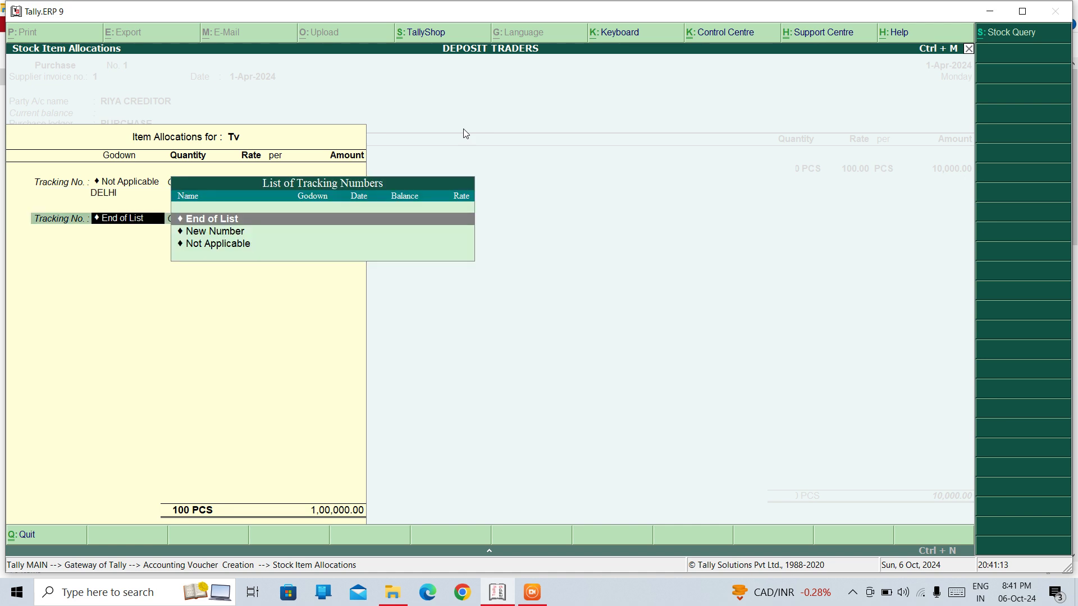
key("Return")
key("Return")
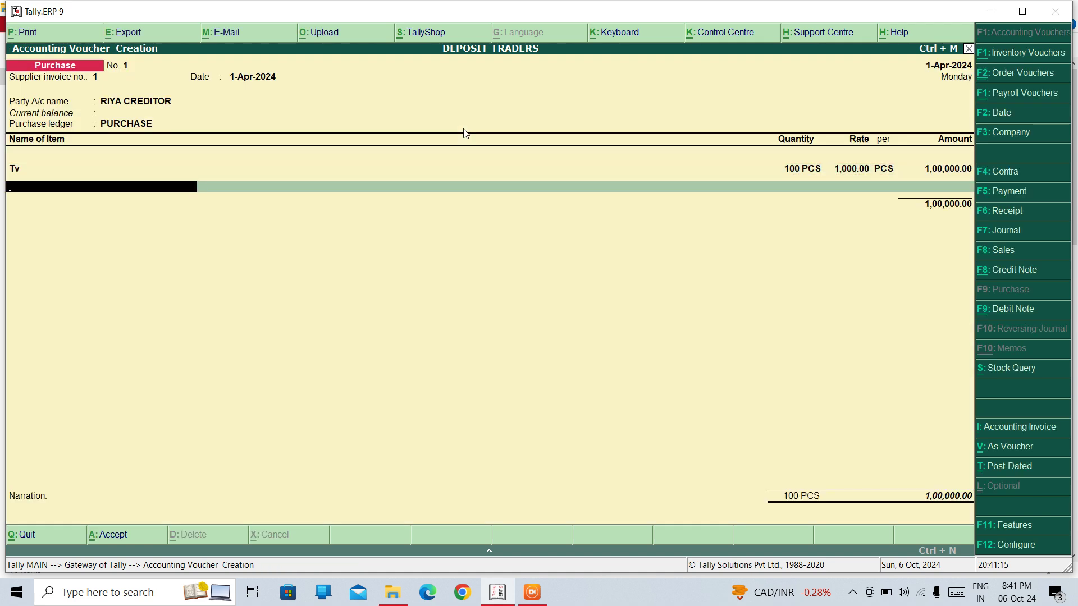
Add AC to the purchase voucher as 100 PCS at 500.00 from the DELHI godown
key("s")
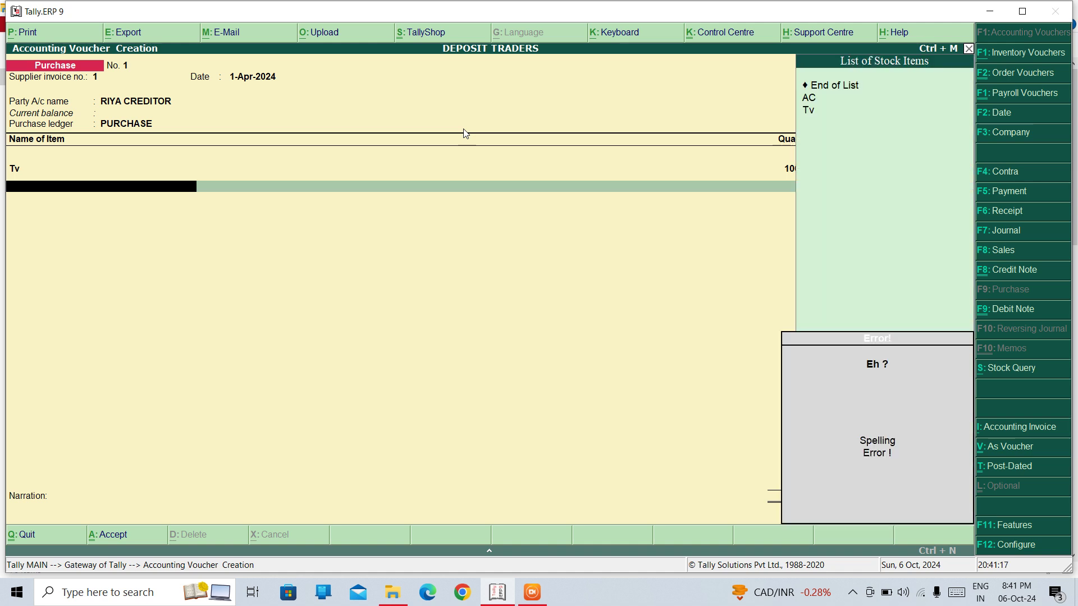
key("Down")
key("Return")
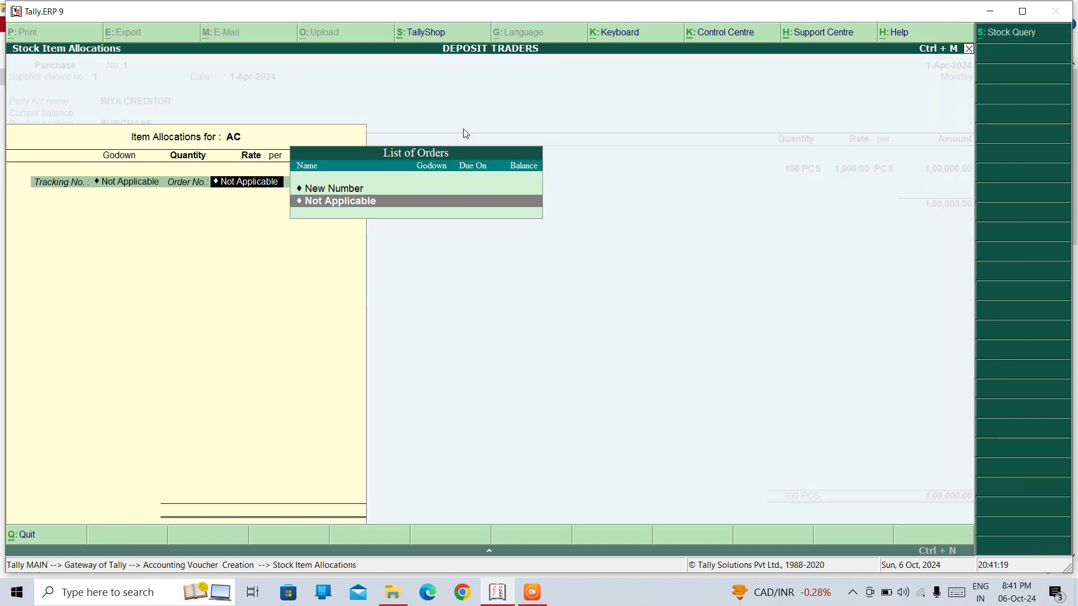
key("Return")
key("Return")
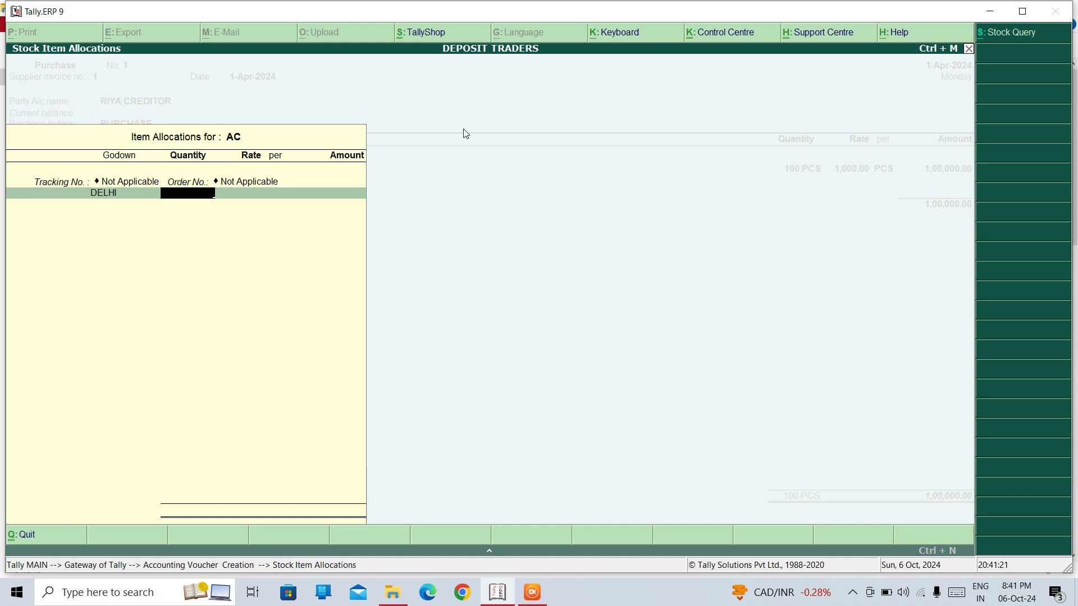
type("100")
key("Return")
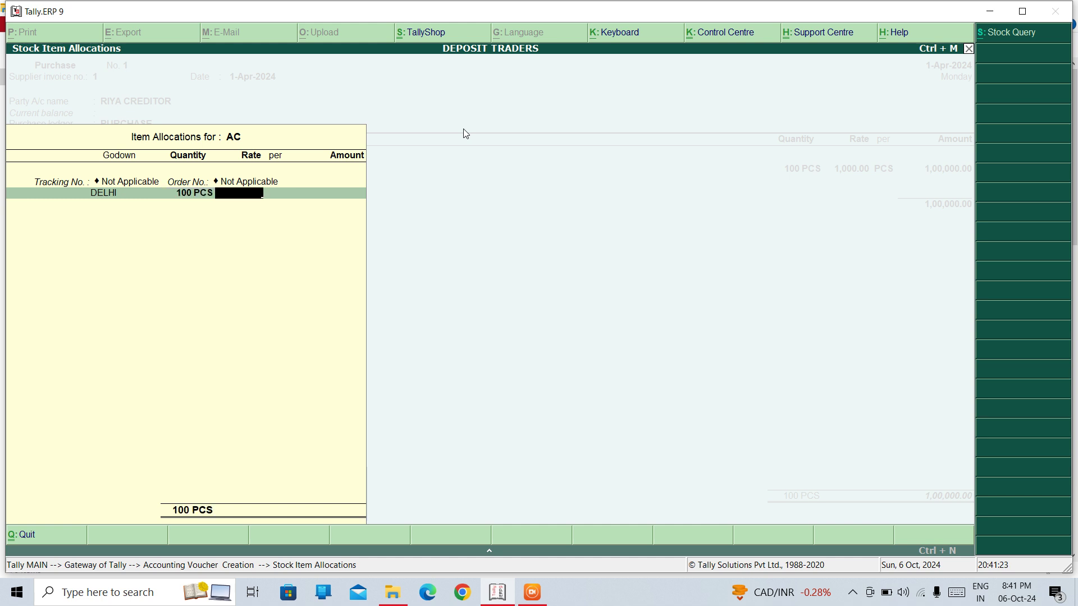
type("1")
type("500")
key("Return")
key("Return")
key("Return")
key("Return")
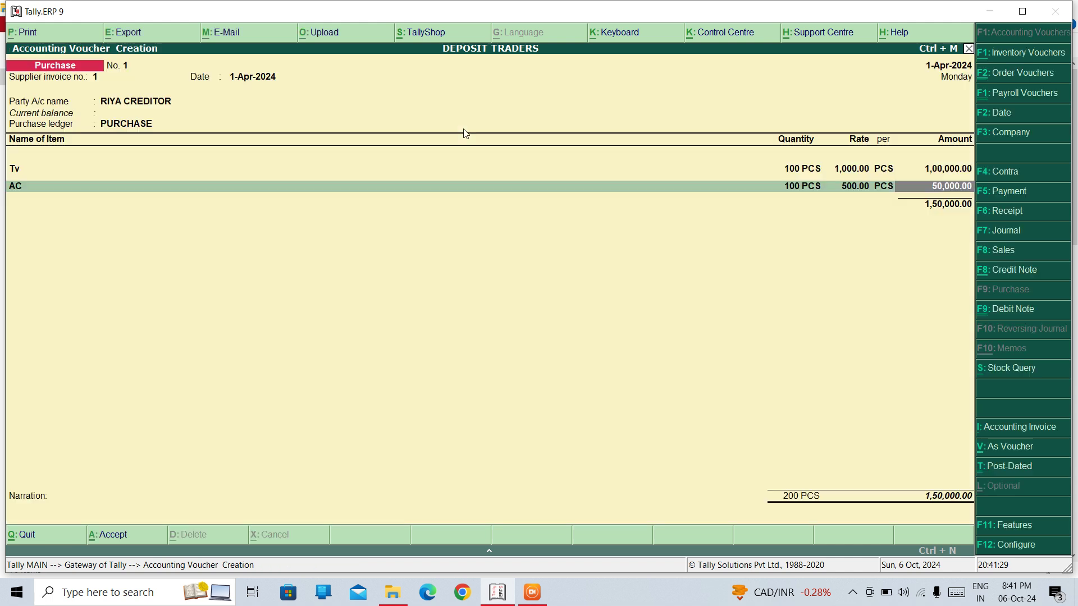
End the item list and save Purchase No. 1 totalling 1,50,000.00
key("Return")
key("Return")
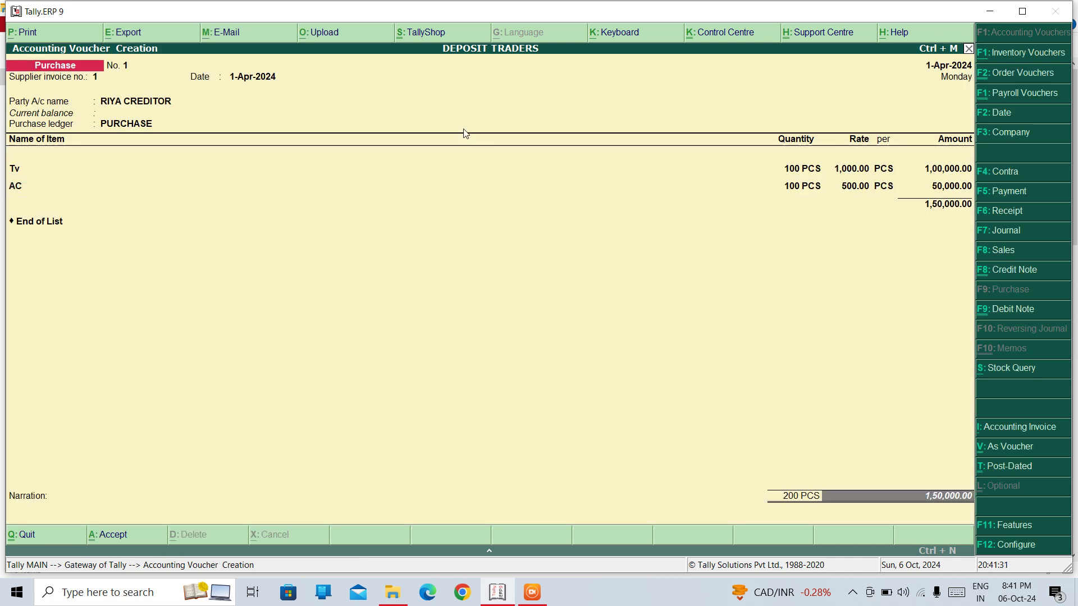
key("Return")
key("Return")
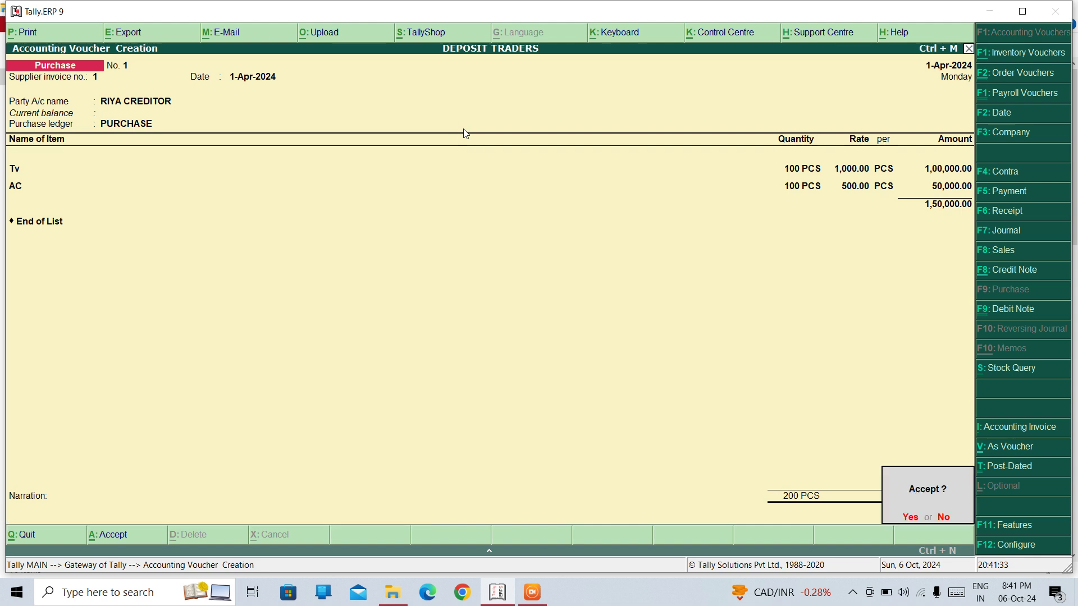
key("Return")
key("Escape")
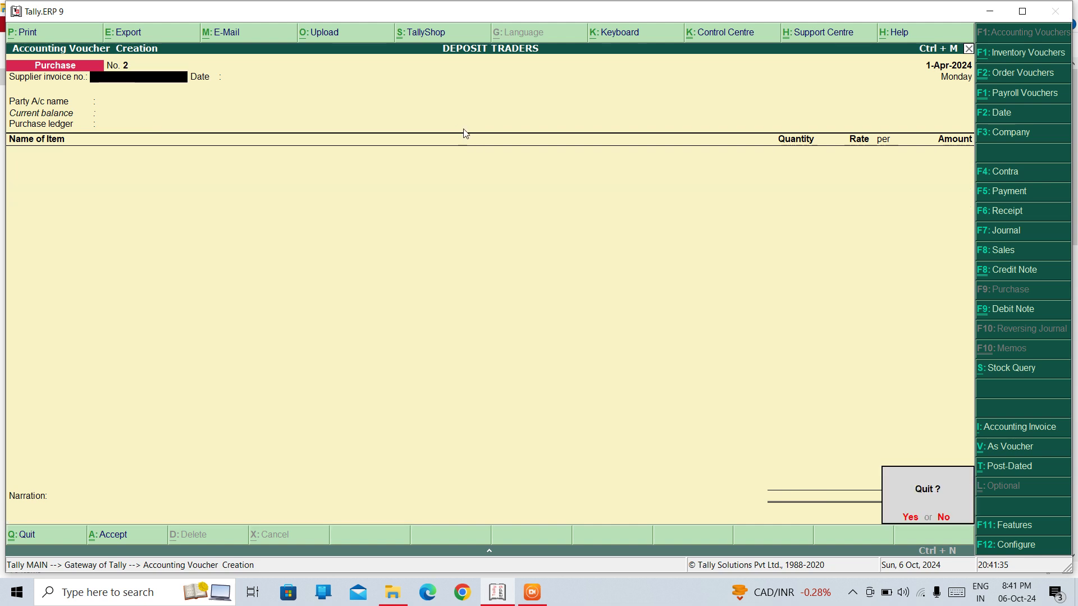
Confirm quitting the blank Purchase No. 2 to return to the Gateway of Tally
key("y")
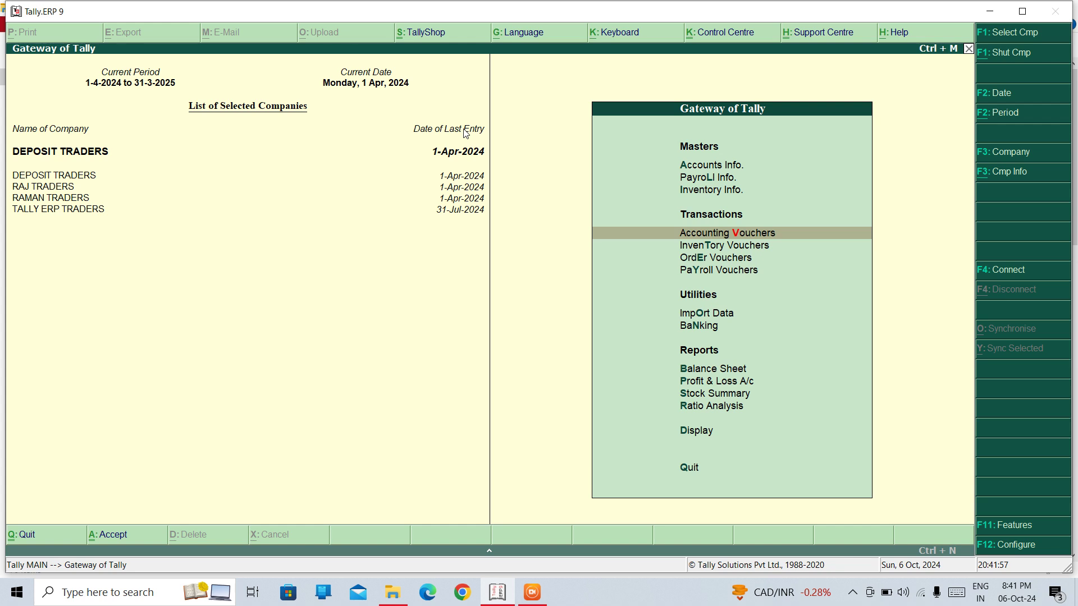
Check the Profit & Loss A/c: Purchase Accounts and Closing Stock both show 1,50,000.00
key("Down")
key("Down")
key("Down")
key("Down")
key("Down")
key("Down")
key("Down")
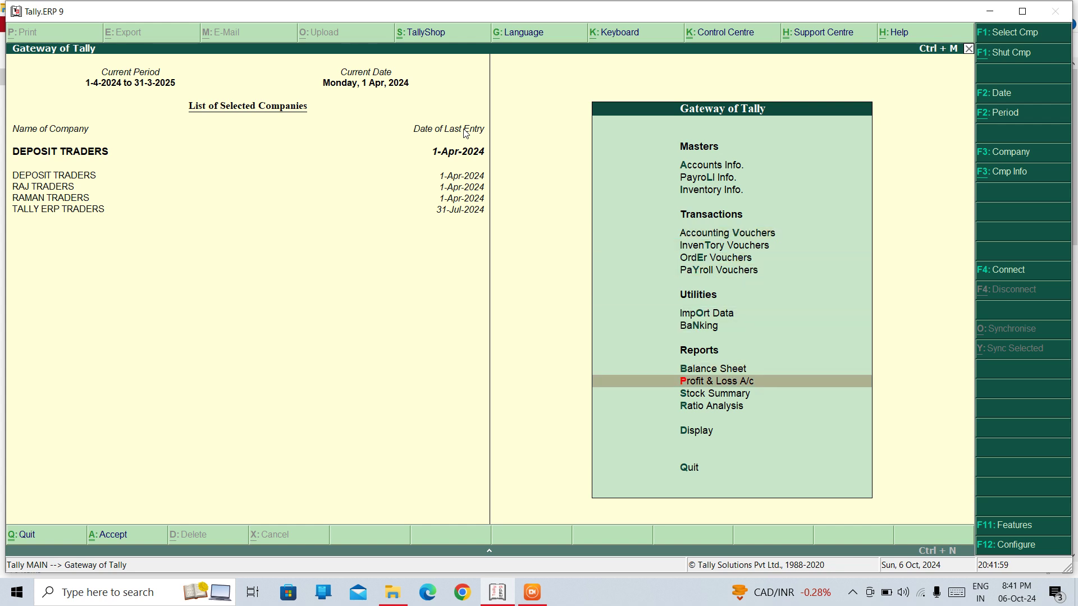
key("Return")
key("Left")
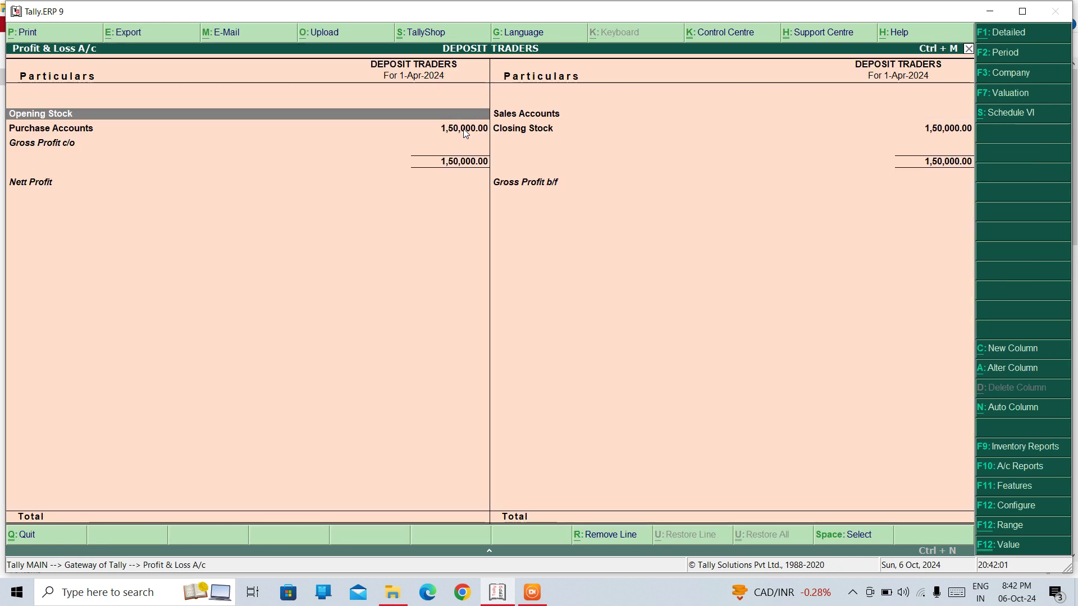
key("Down")
key("Return")
key("Return")
key("Return")
key("Return")
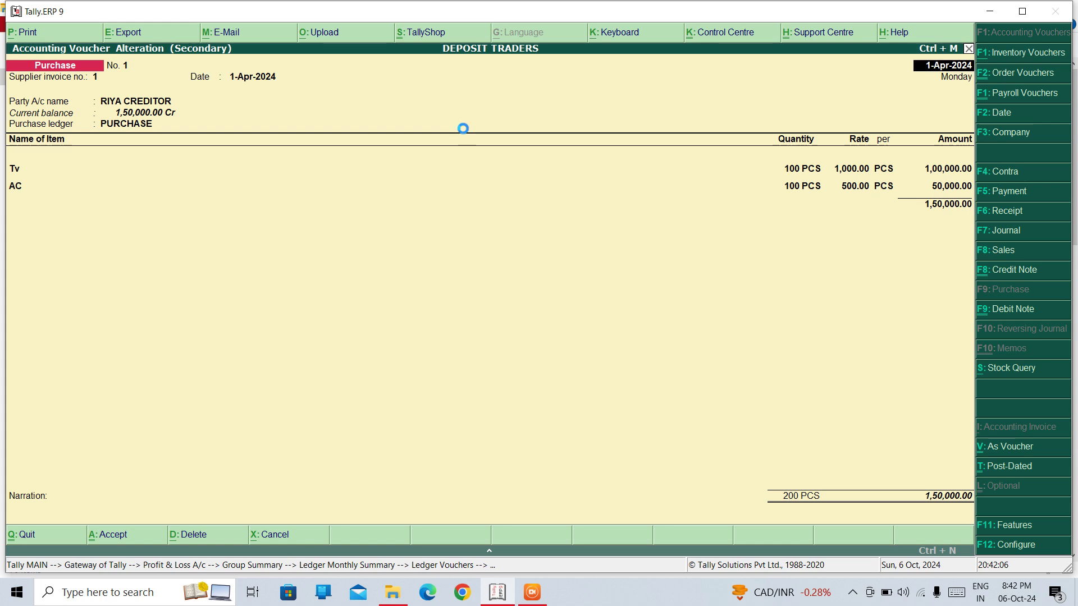
key("Escape")
key("Escape")
key("Escape")
key("Escape")
key("Right")
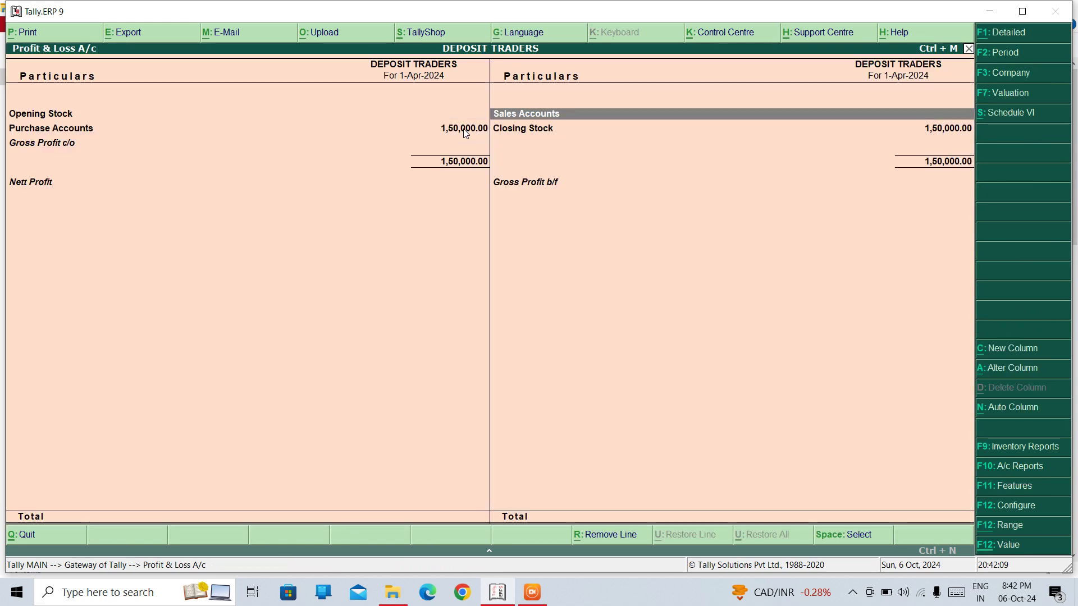
key("Down")
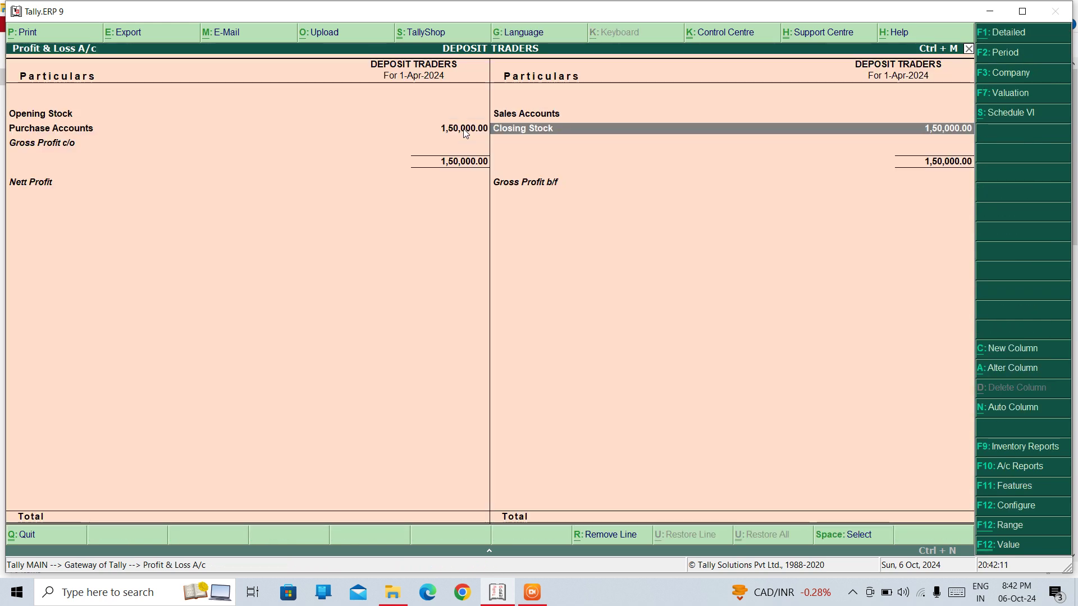
key("Escape")
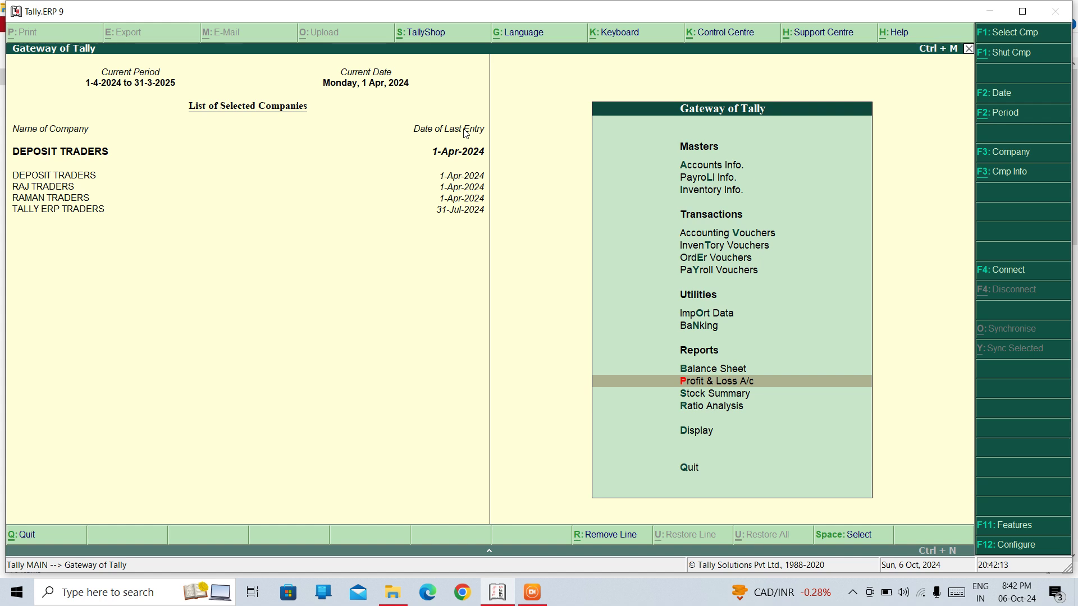
Open accounting voucher entry for a new blank Purchase No. 2
key("Up")
key("Up")
key("Up")
key("Up")
key("Up")
key("Up")
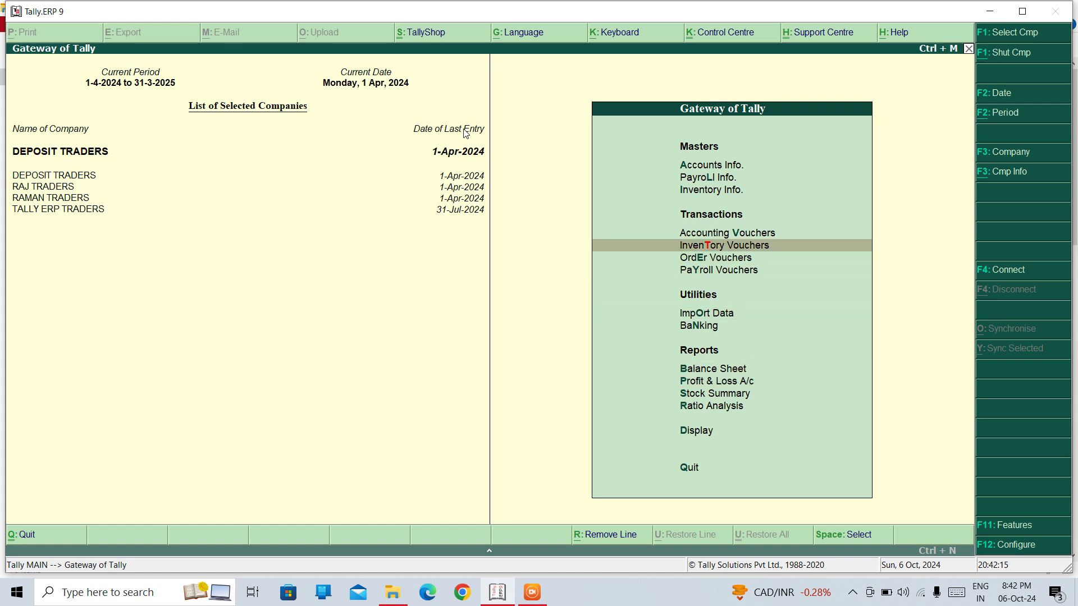
key("Up")
key("Return")
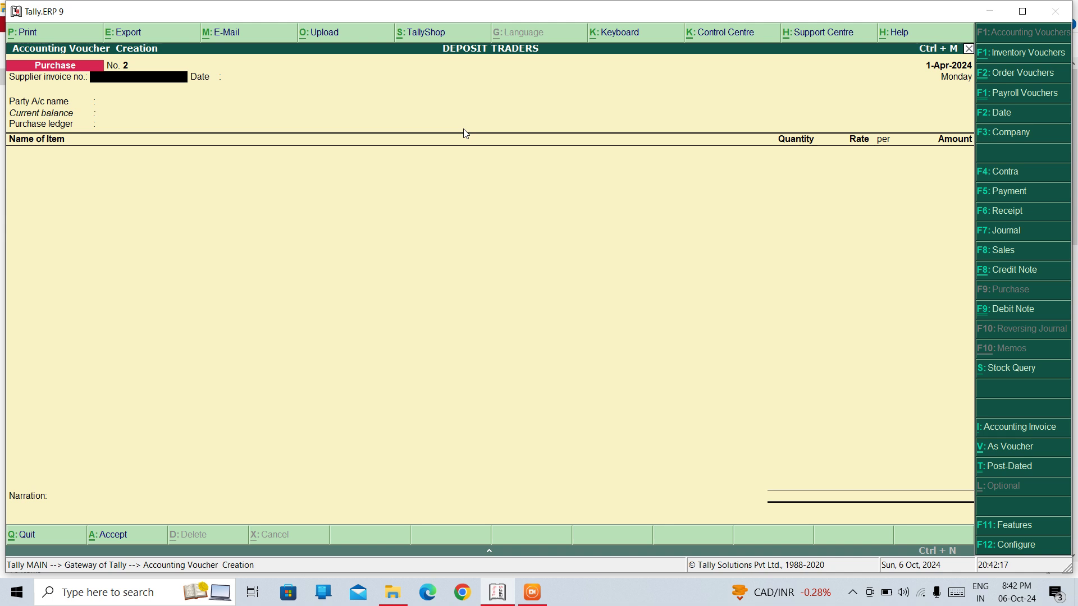